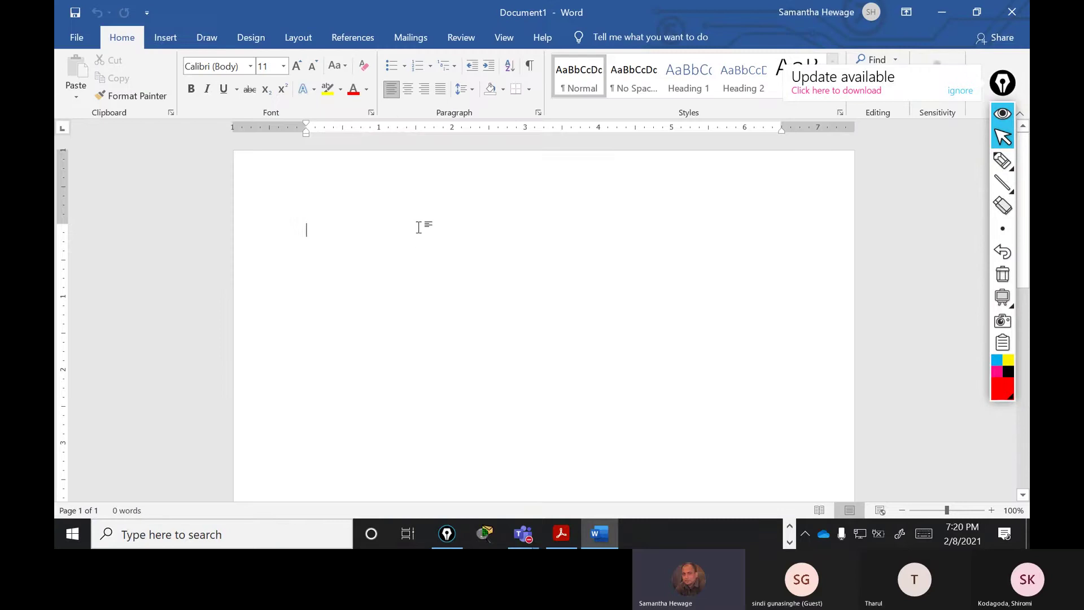
Enter the text "This is my testing file" on the first line of the blank document
type("This is")
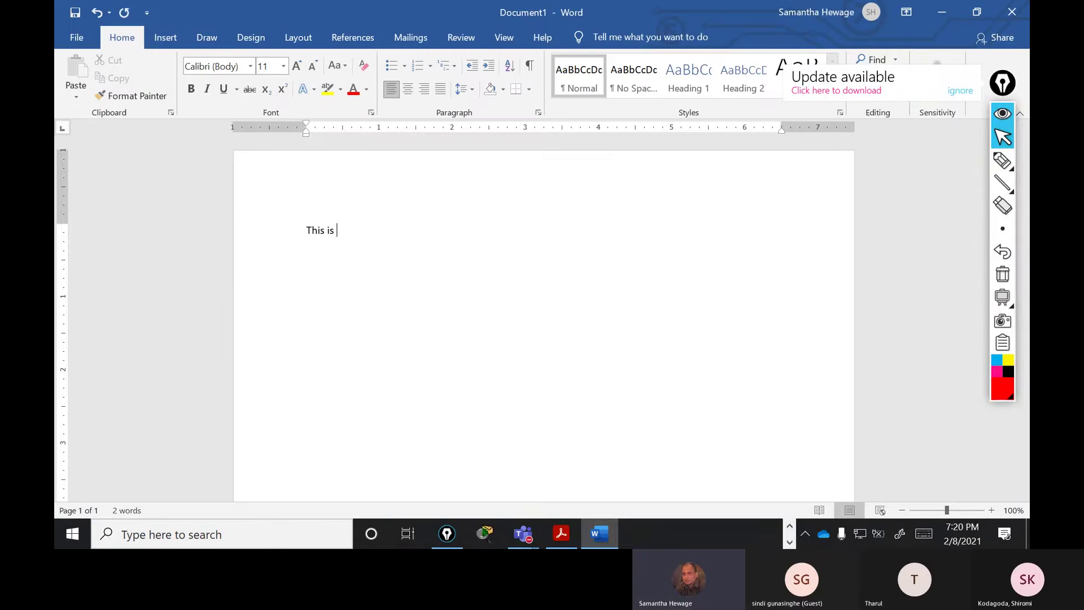
type(" my testing")
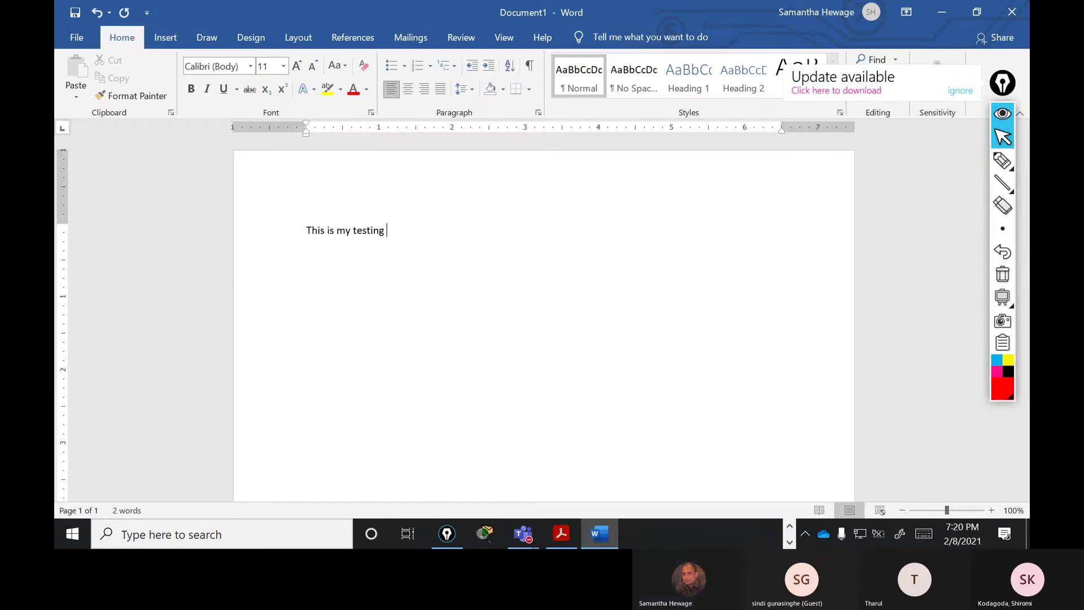
type(" file")
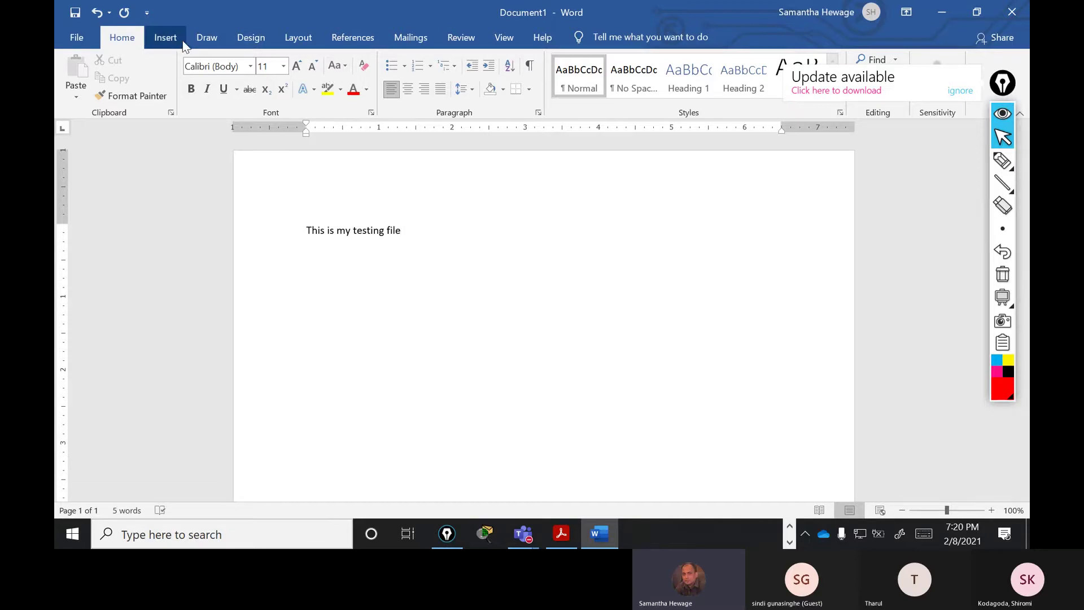
Ignore the update notice and draw a rectangle with two snipped upper corners below the text line
left_click(166, 38)
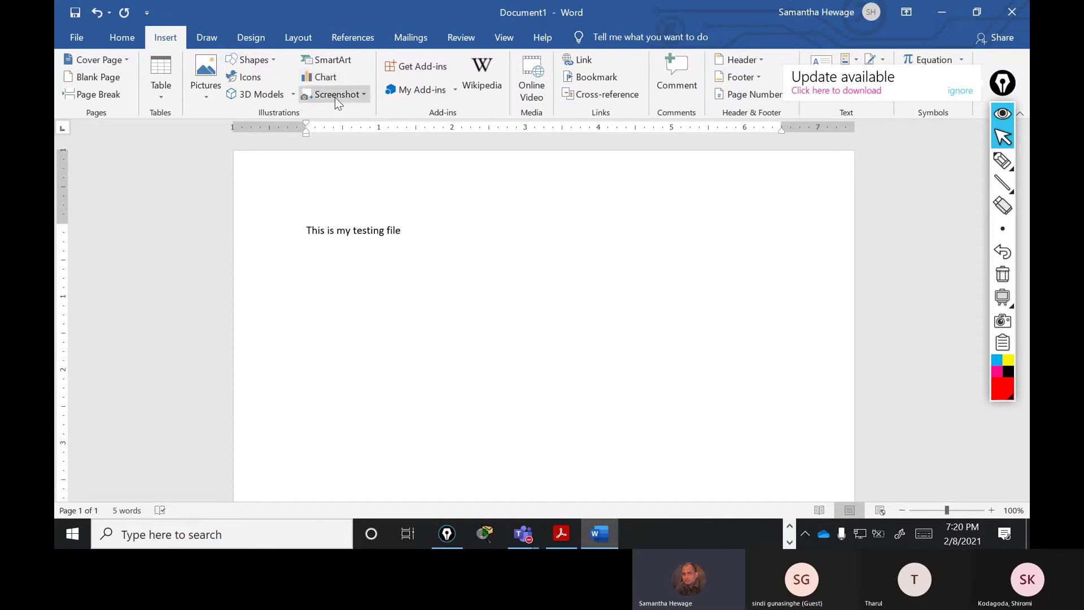
left_click(956, 92)
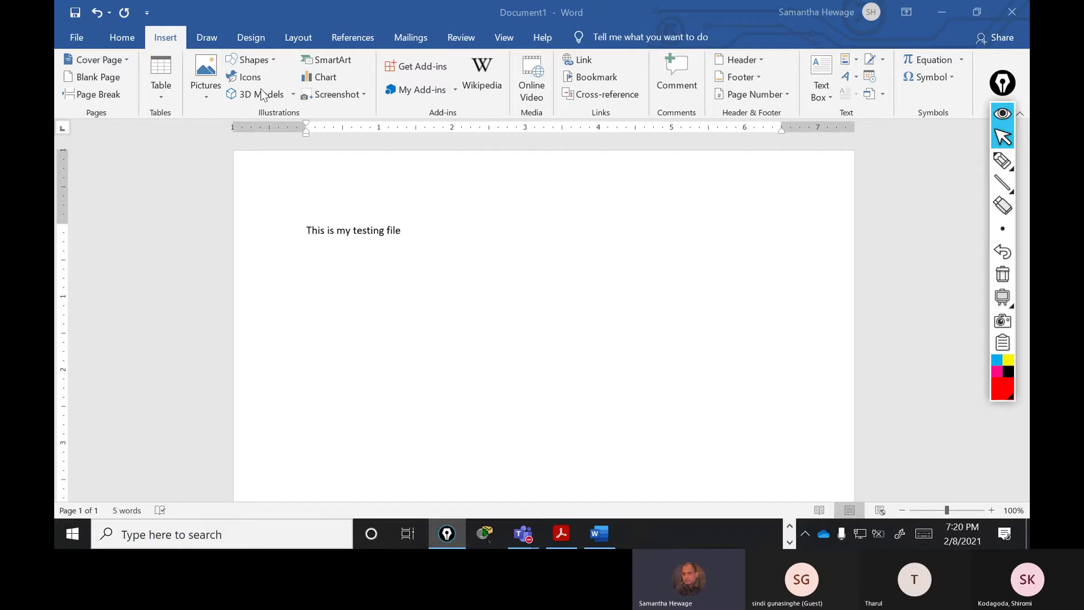
left_click(258, 64)
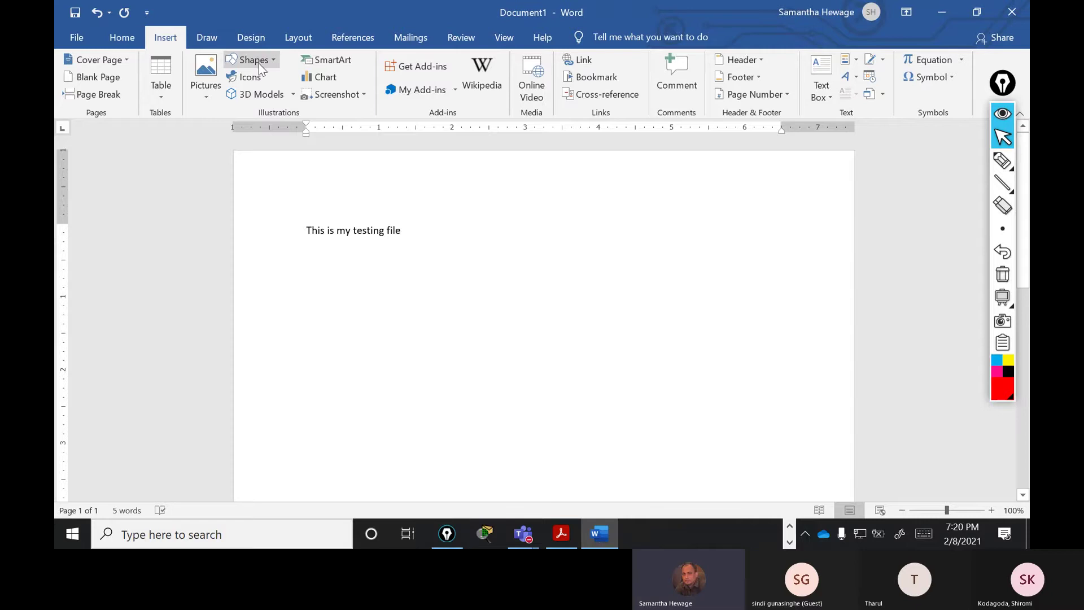
left_click(273, 64)
left_click(274, 181)
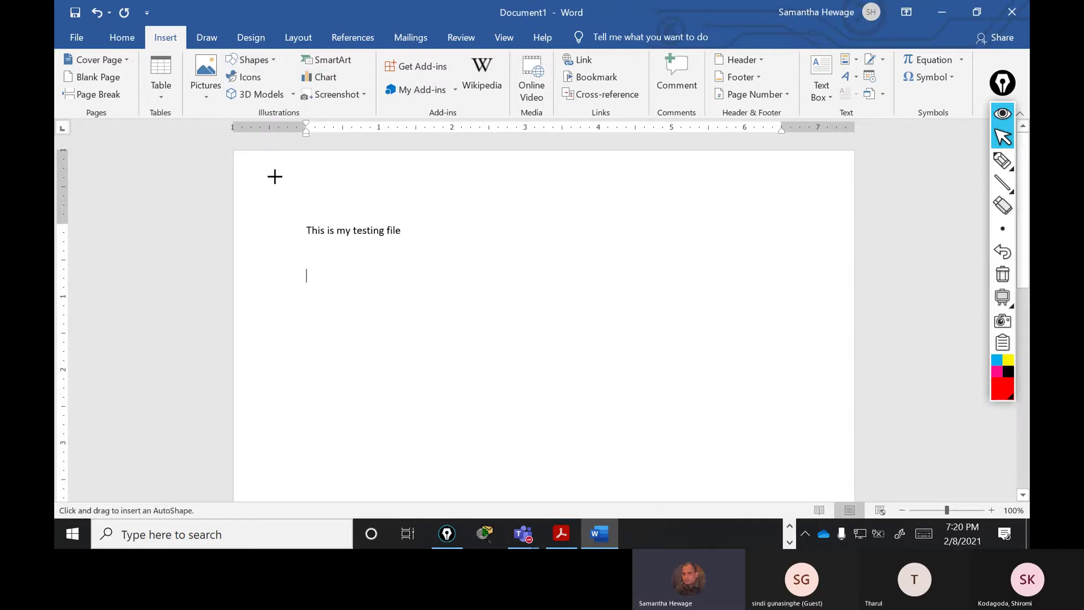
mouse_move(410, 308)
left_mouse_down()
mouse_move(542, 424)
mouse_move(598, 427)
left_mouse_up()
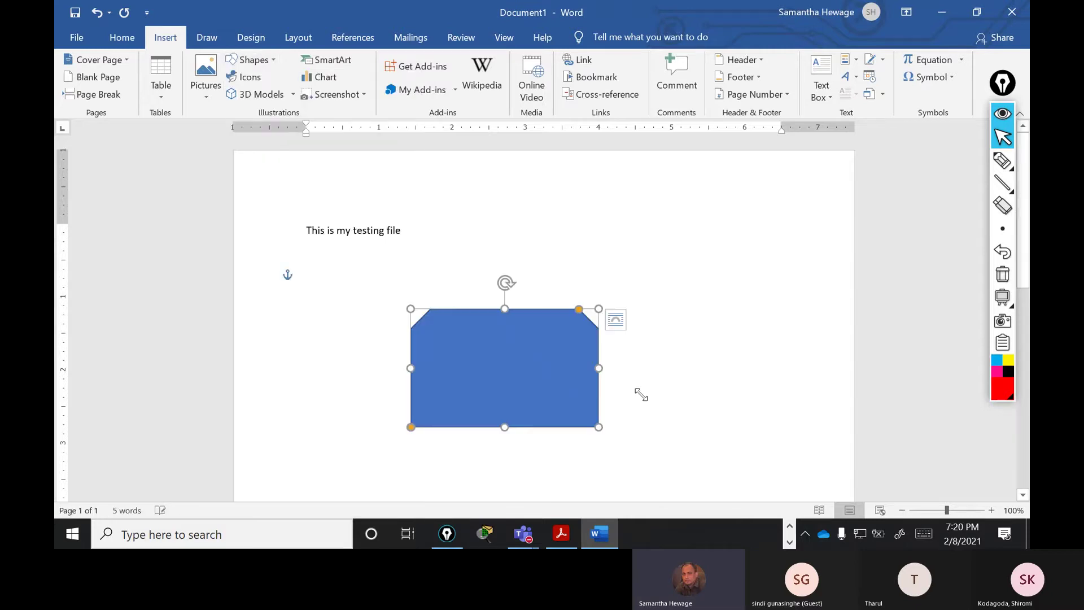
left_click(688, 276)
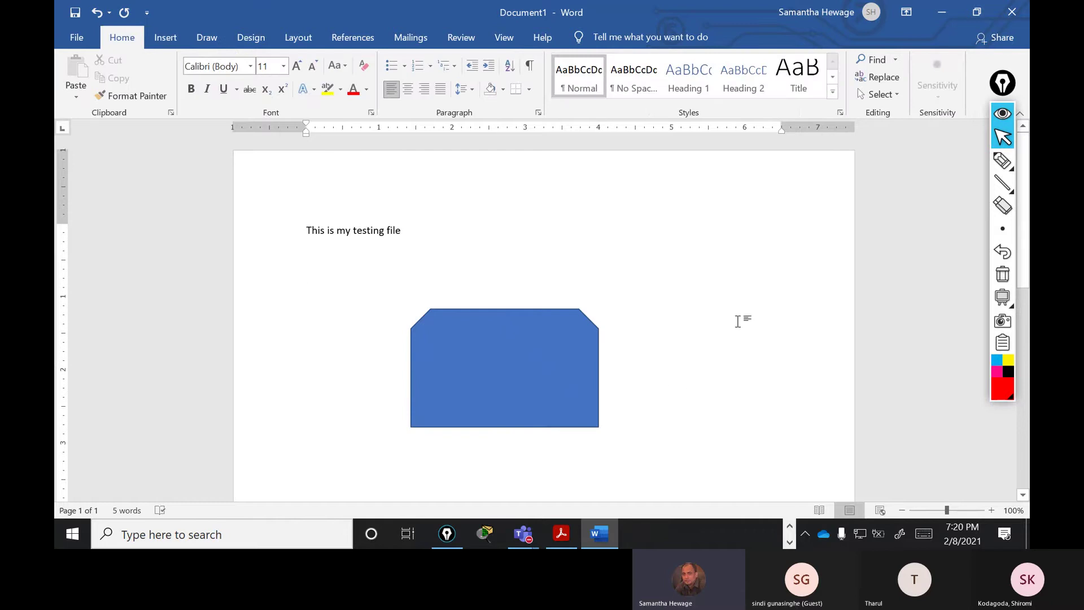
Start saving the document under a new name and browse to the Grade 8 ICT folder on the Desktop
scroll(485, 282, "down", 4)
scroll(503, 312, "up", 4)
left_click(75, 37)
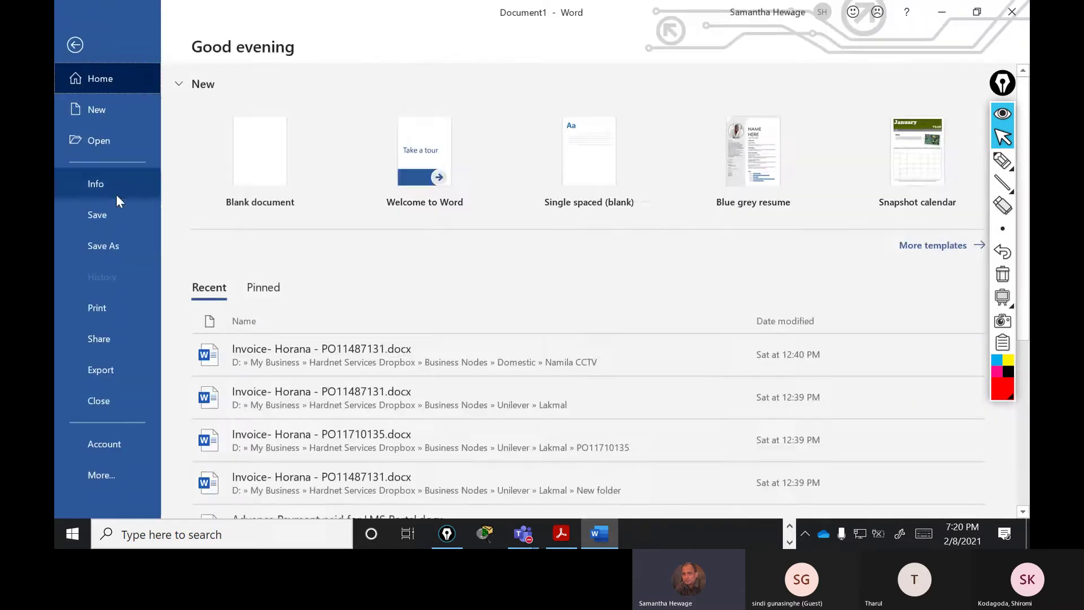
left_click(114, 249)
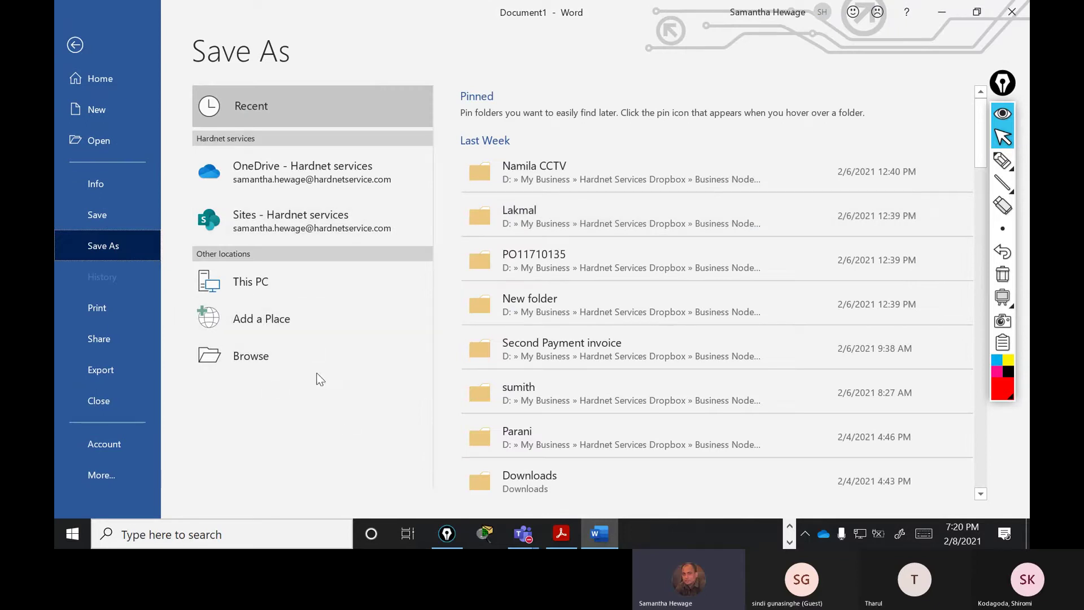
left_click(265, 284)
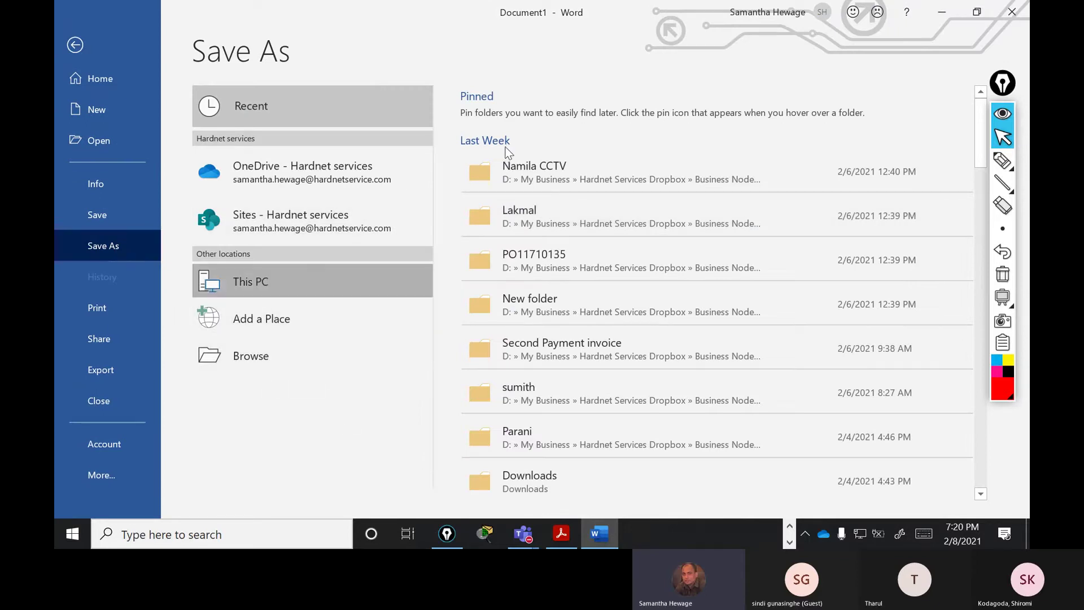
left_click(250, 367)
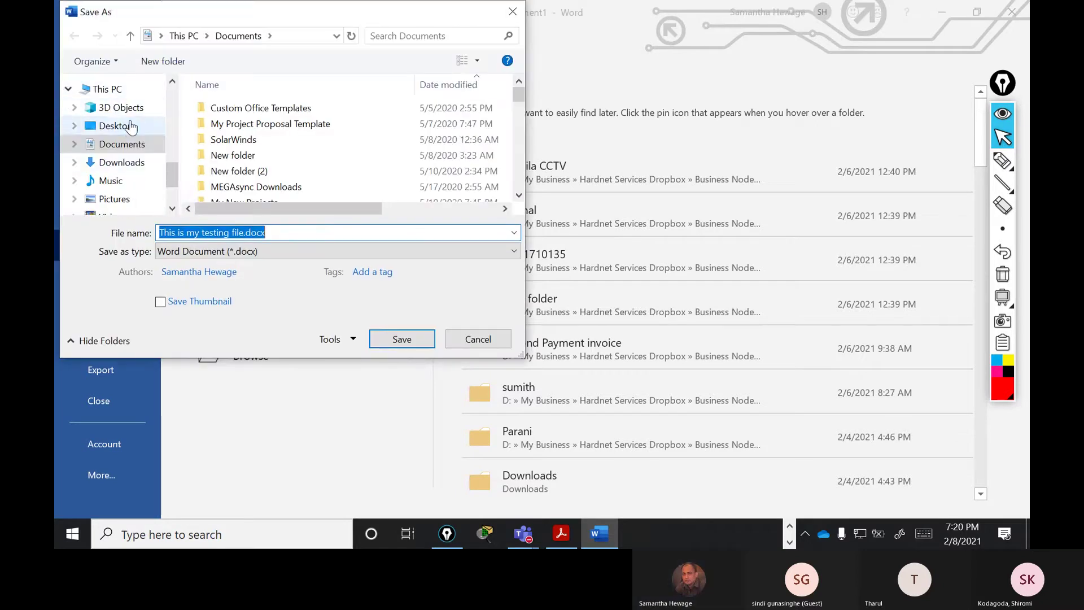
left_click(131, 126)
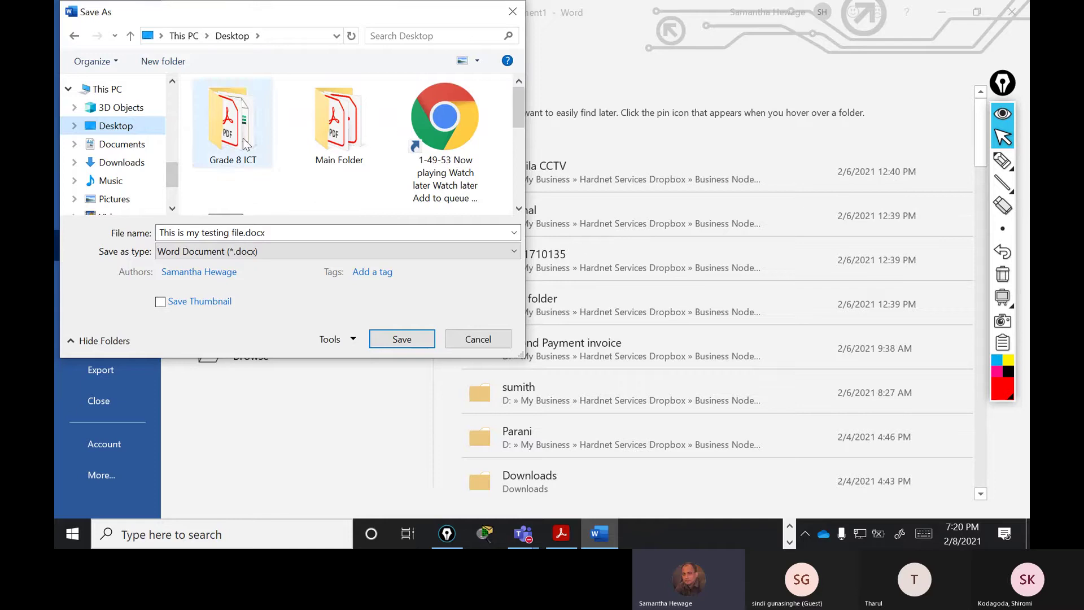
double_click(244, 144)
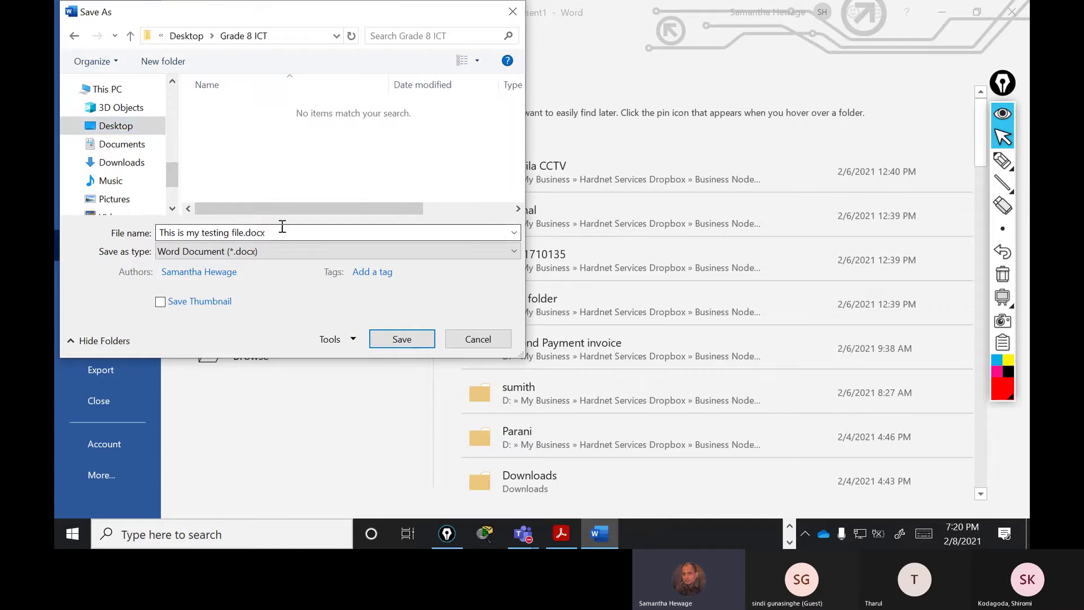
Create a folder named "Exeercises files" inside Grade 8 ICT and open it as the save location
left_click(163, 61)
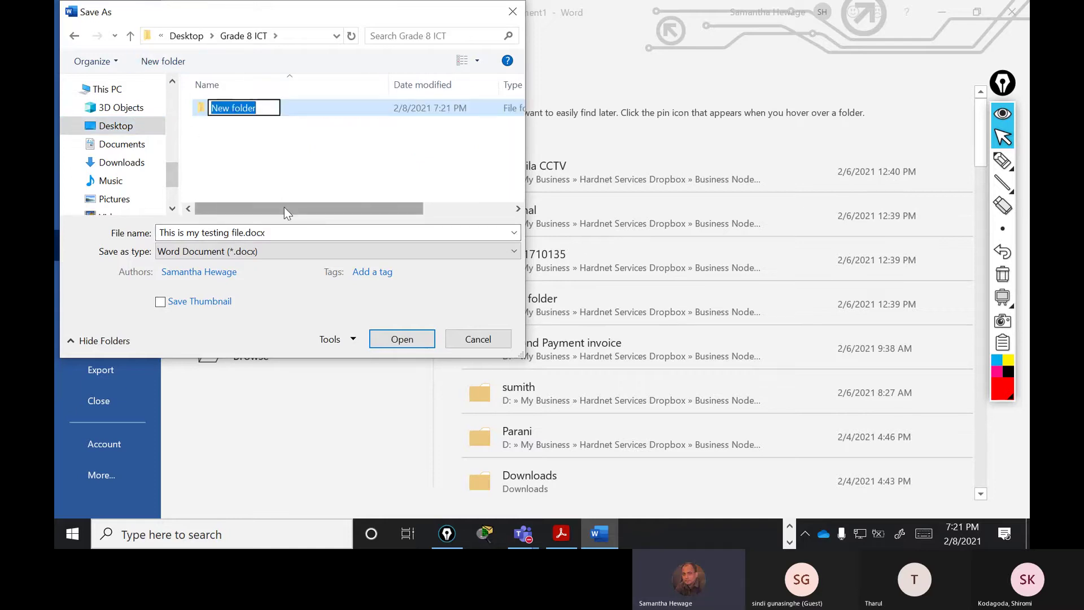
type("Exeer")
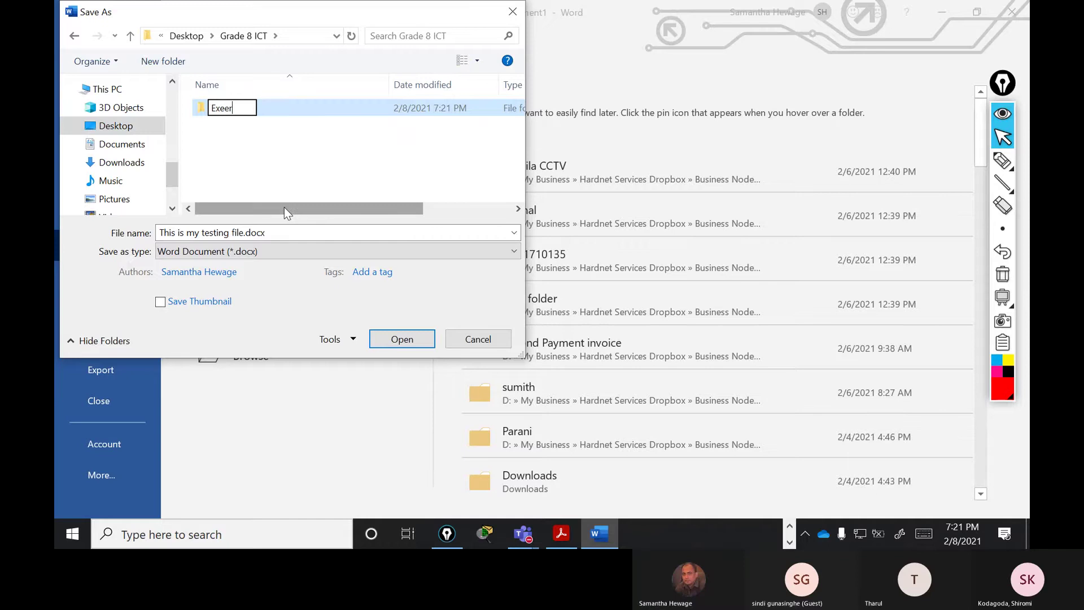
type("cises files")
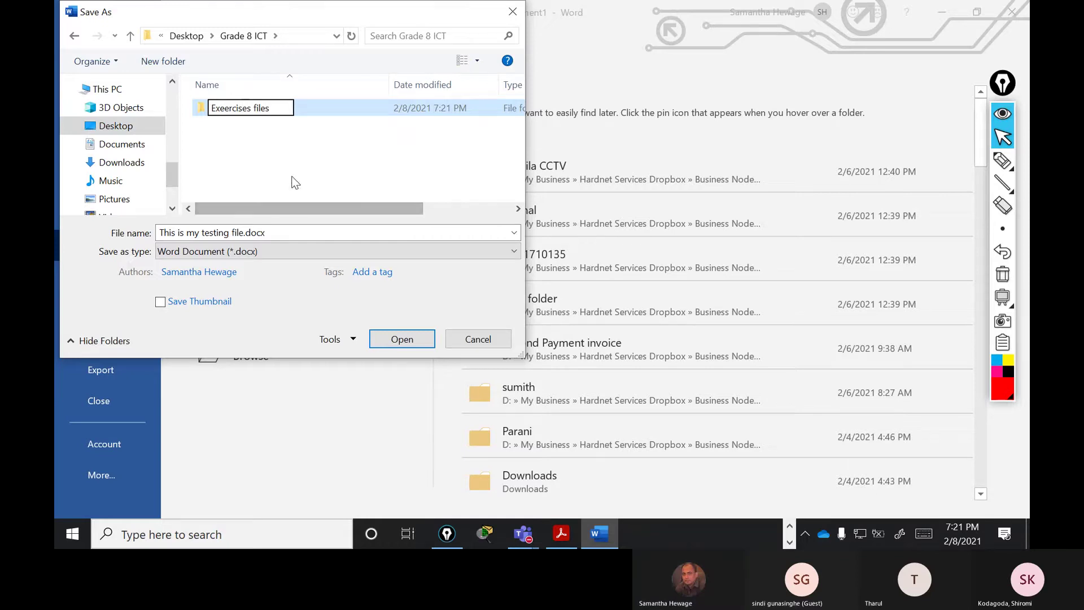
left_click(249, 137)
double_click(232, 113)
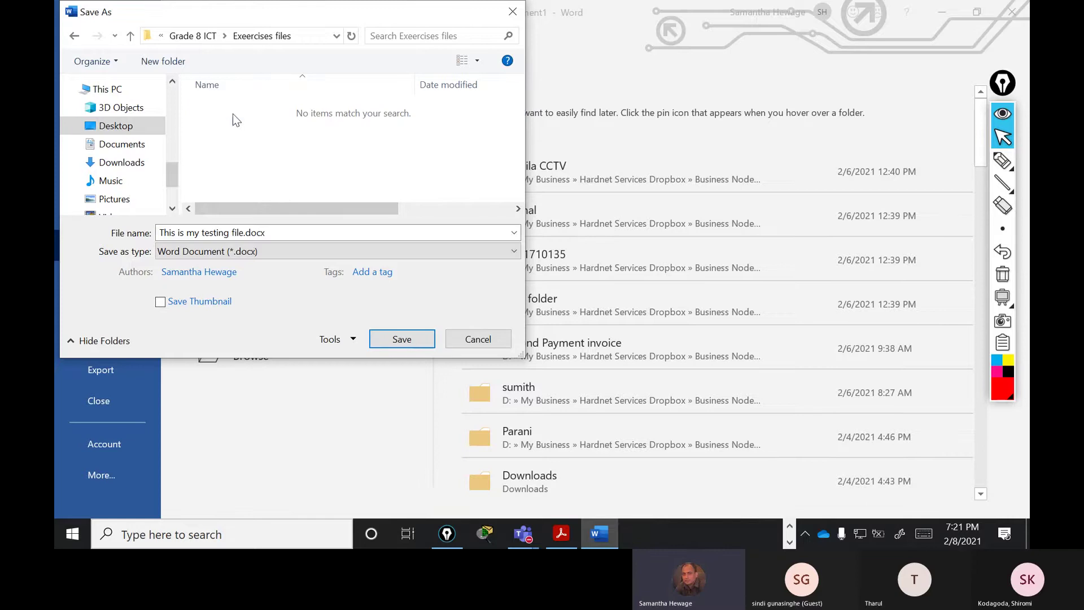
Review the available file types, keep Word Document (*.docx), and save the document as Testing.docx
left_click(297, 232)
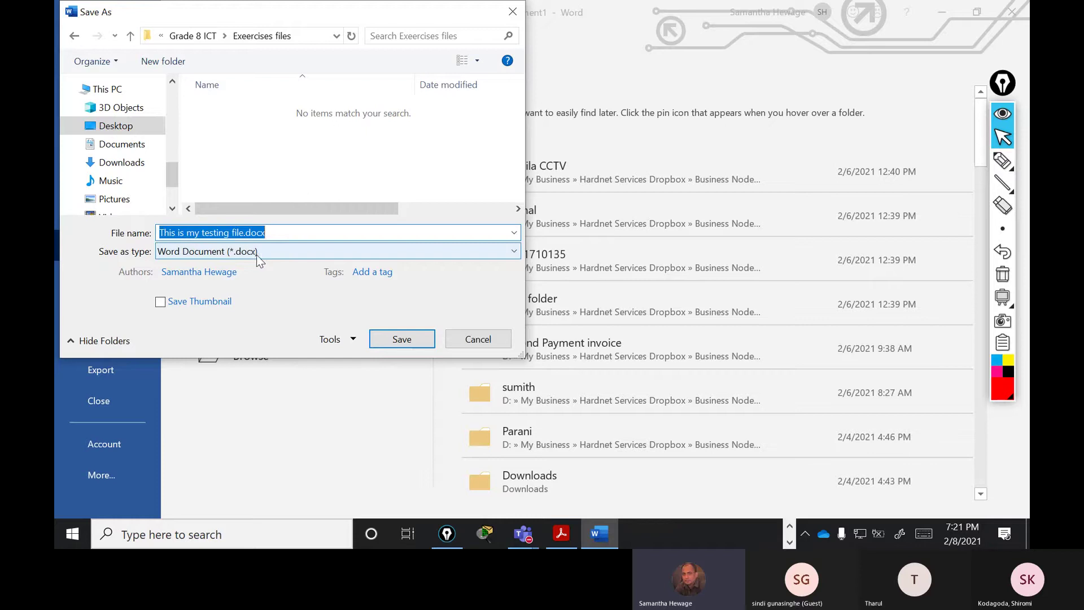
left_click(228, 254)
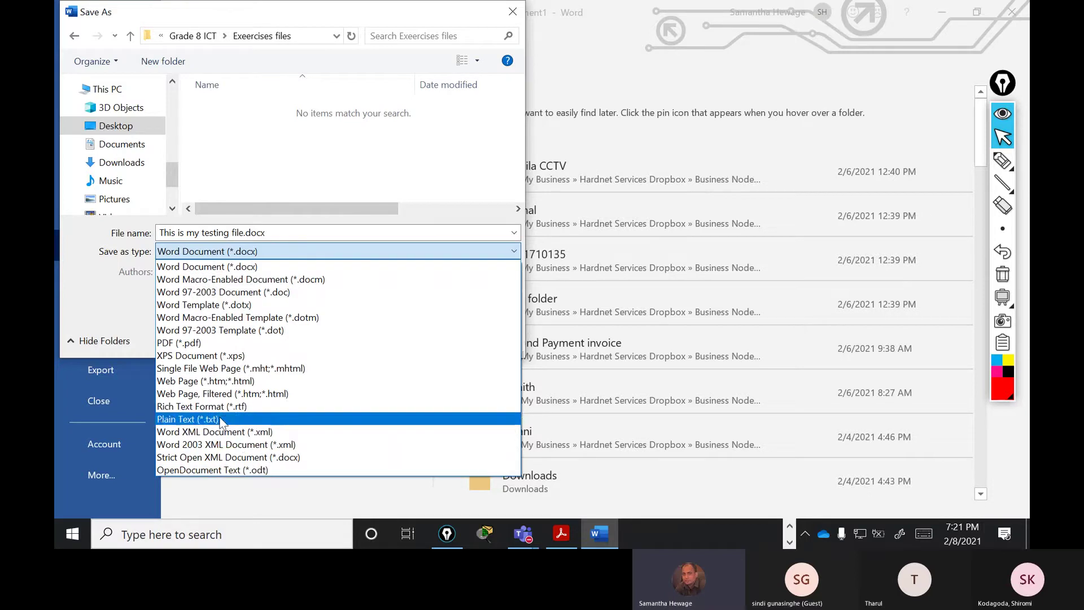
left_click(286, 175)
left_click(294, 230)
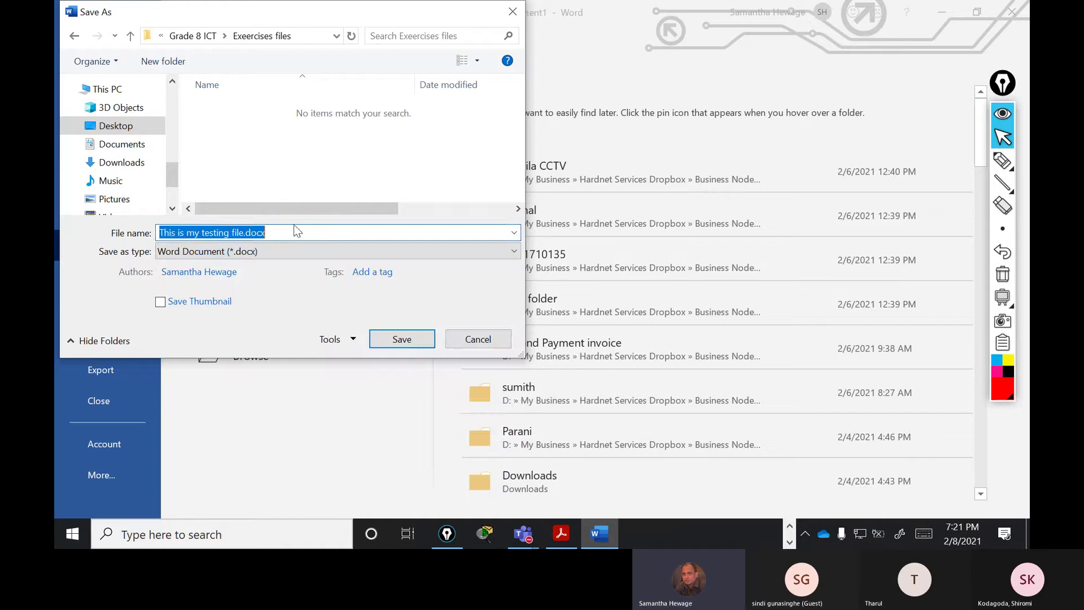
left_click_drag(252, 232, 87, 225)
key("BackSpace")
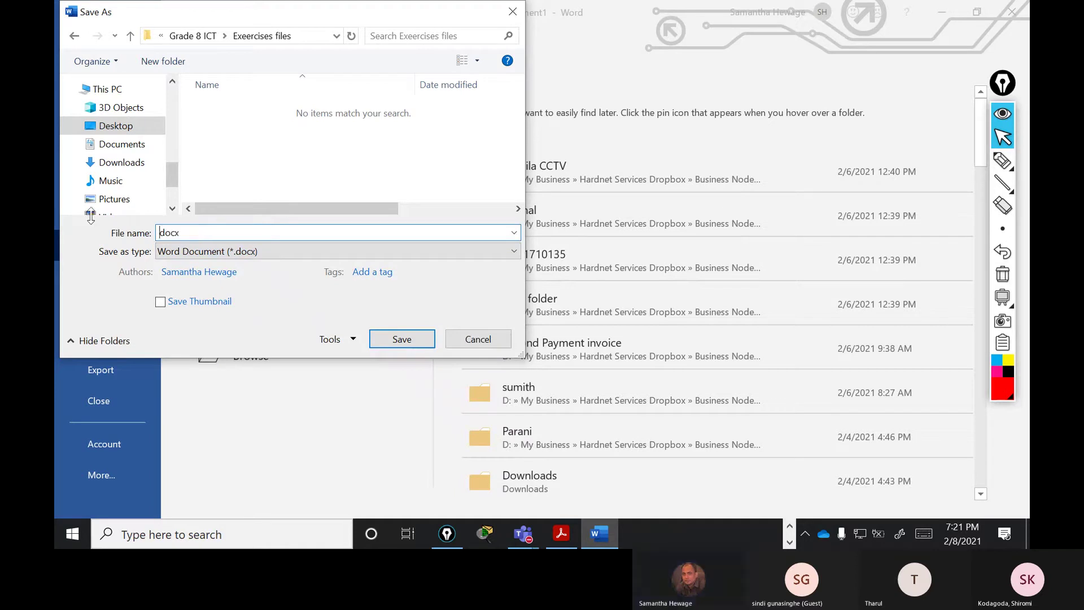
type("Testing")
left_click(404, 341)
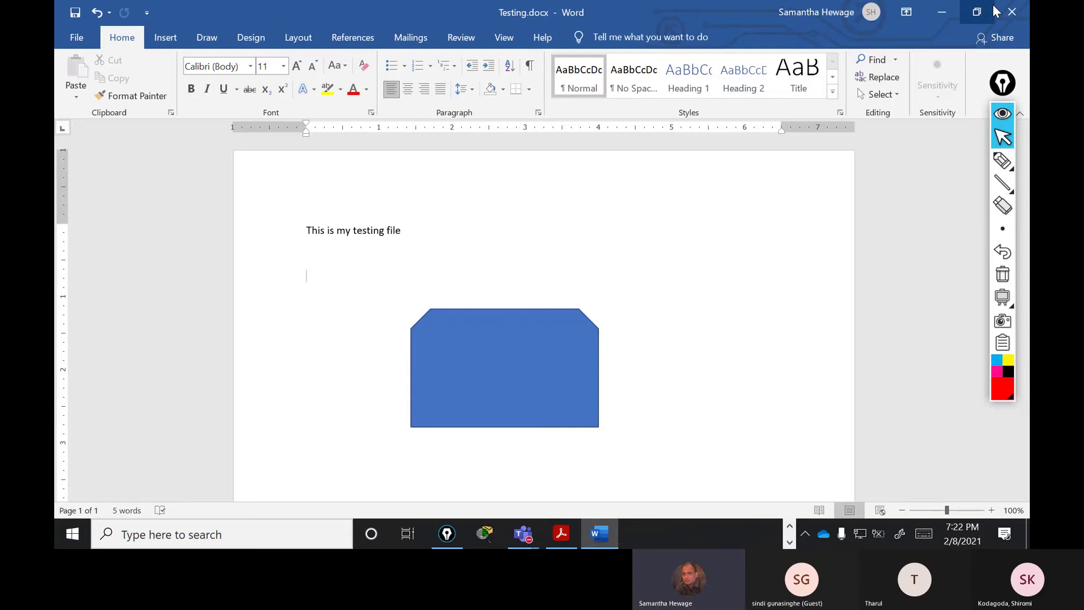
Minimize Word, turn on the camera in the Teams meeting, and minimize the meeting window
left_click(943, 13)
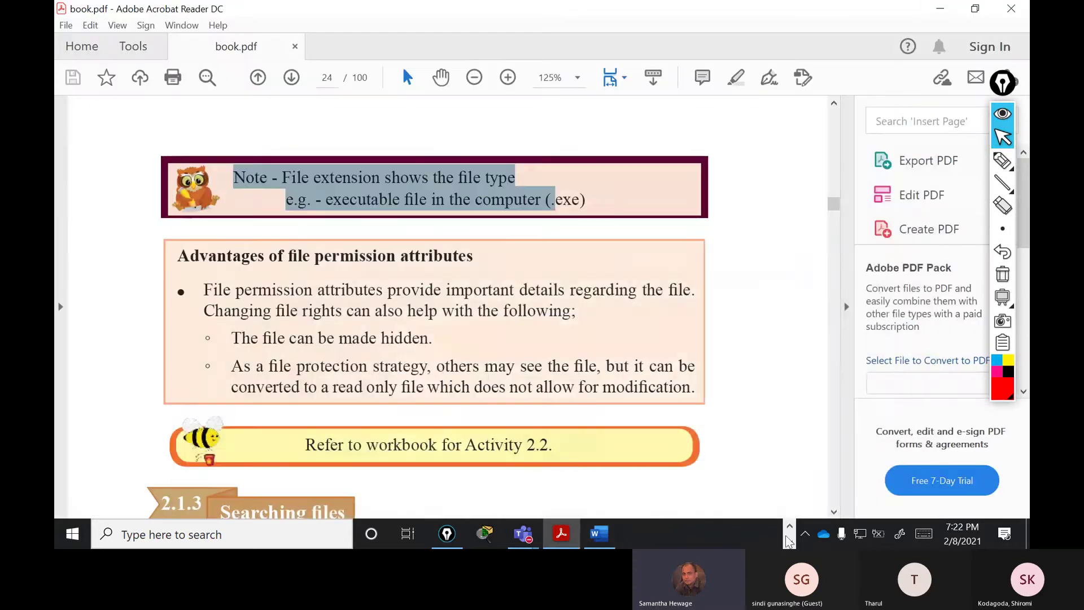
mouse_move(539, 535)
left_click(546, 510)
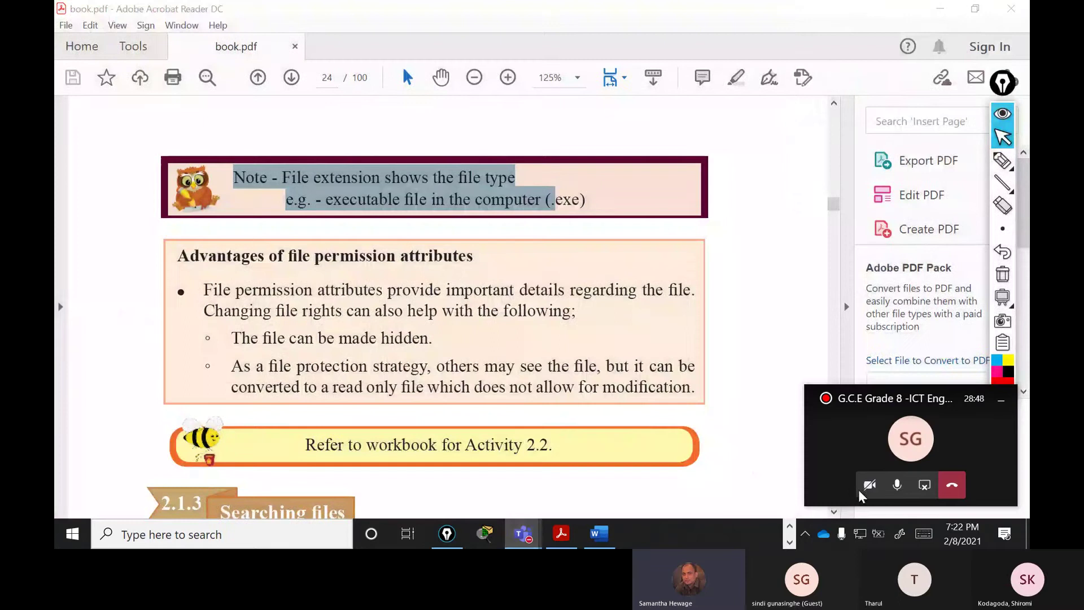
left_click(860, 491)
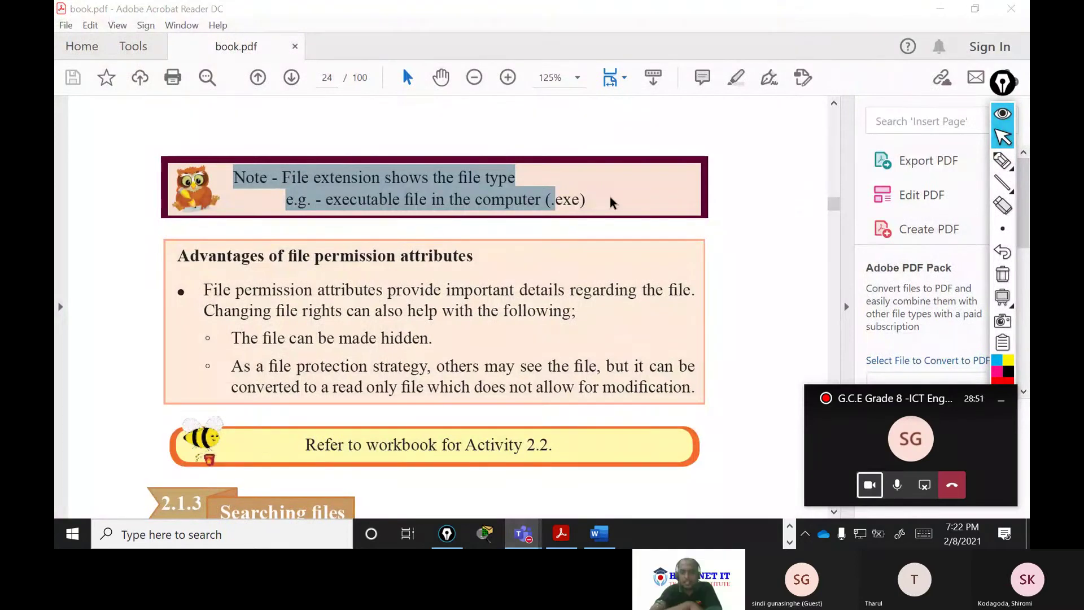
left_click(838, 454)
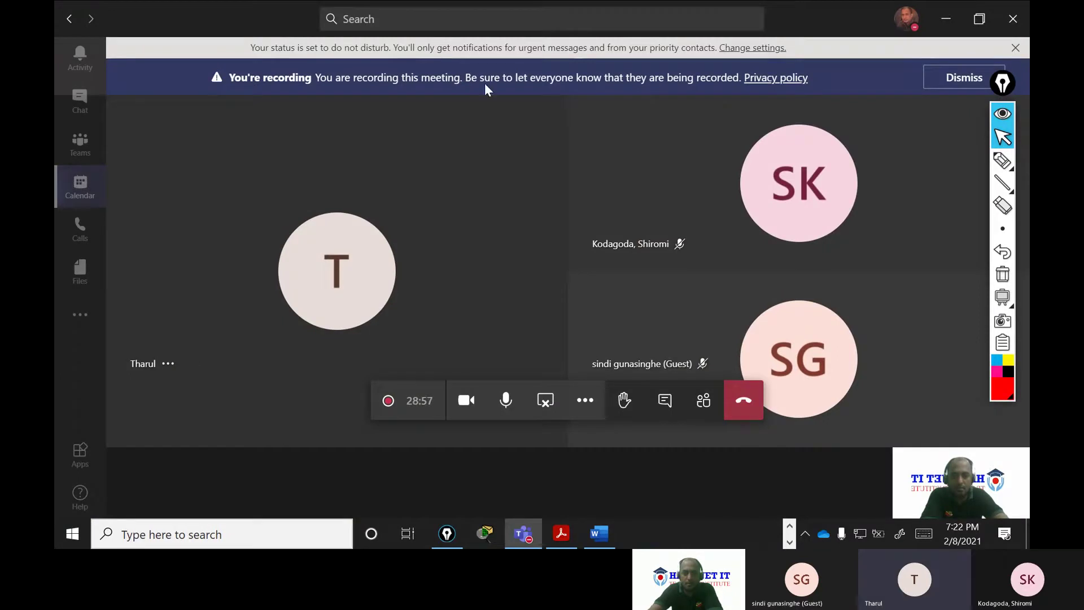
left_click(945, 26)
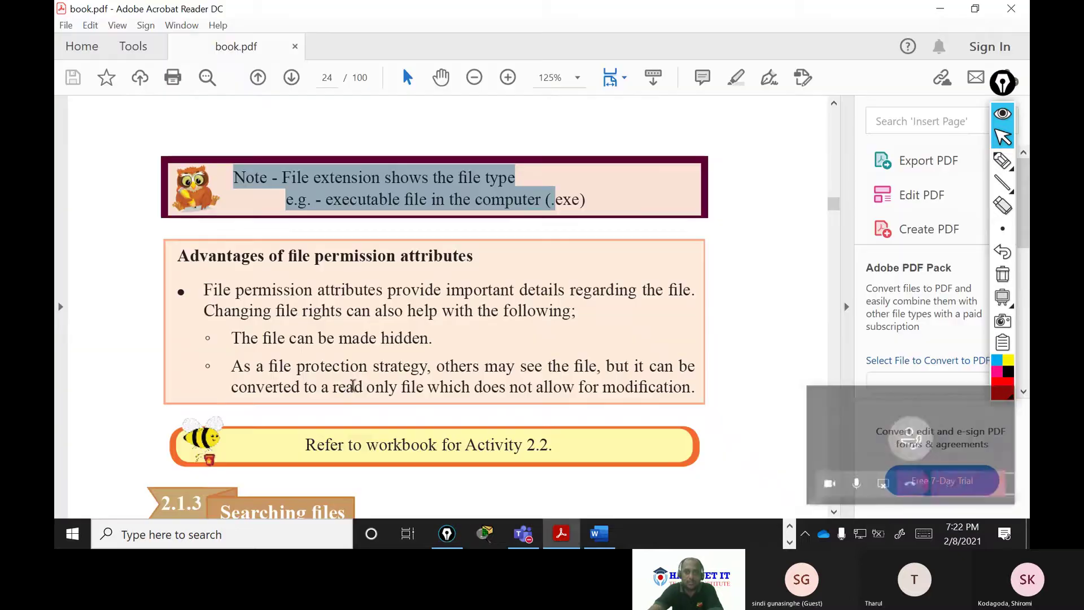
Switch to the File Explorer window showing the Grade 8 ICT folder
left_click(789, 528)
left_click(472, 533)
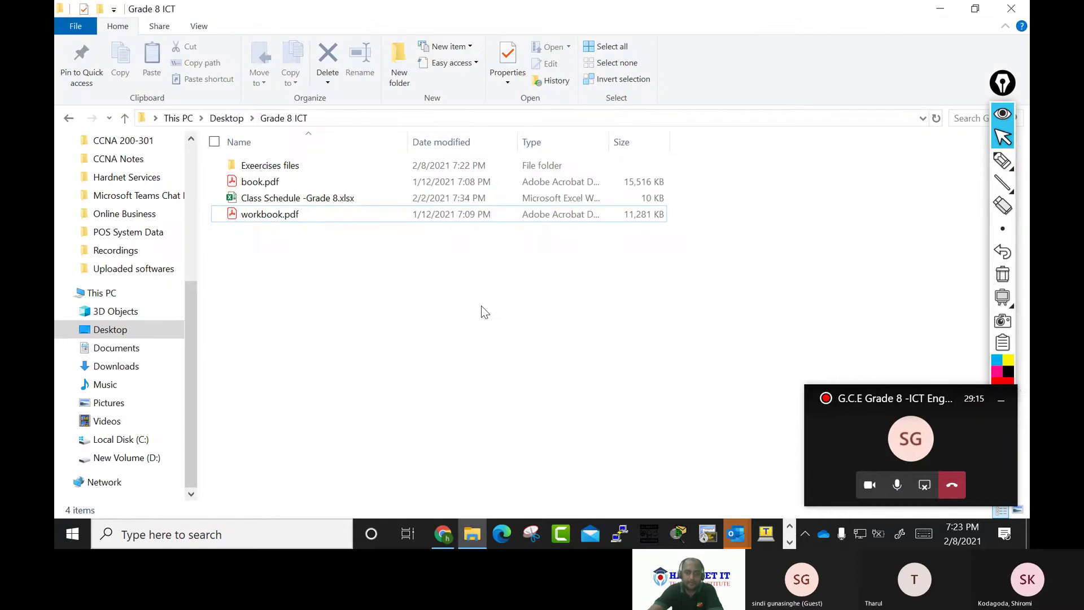
Try to rename the "Exeercises files" folder in Grade 8 ICT to "Exercise file"
left_click(271, 166)
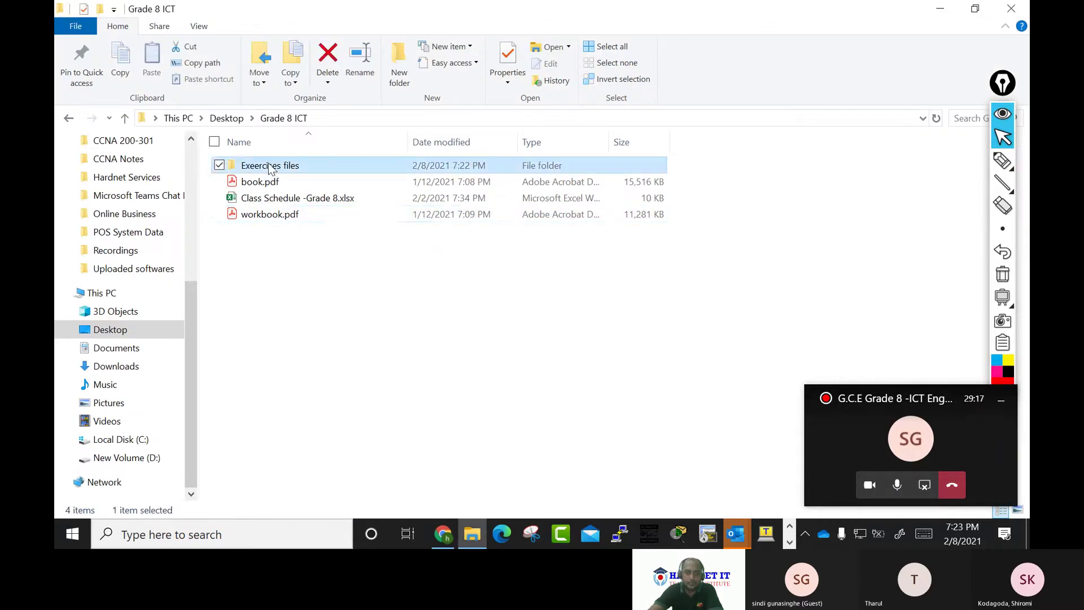
right_click(270, 165)
left_click(96, 485)
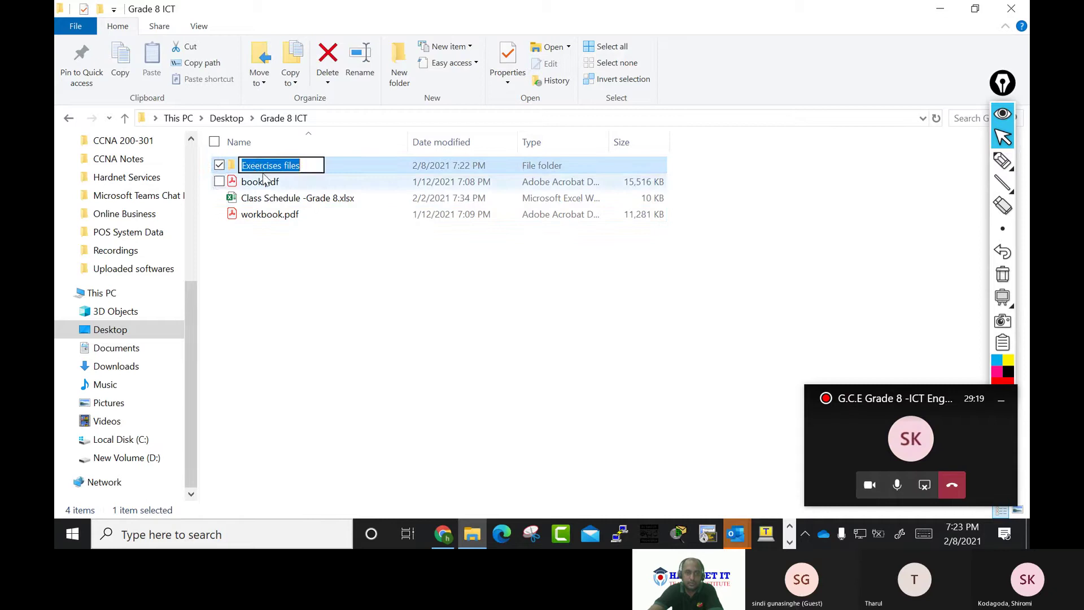
left_click(260, 166)
key("BackSpace")
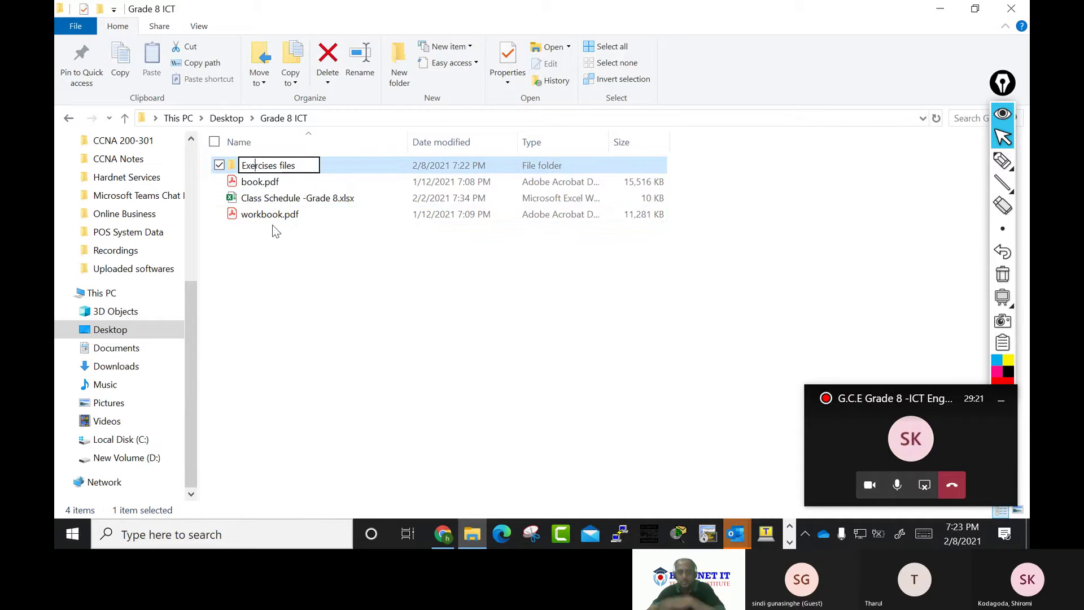
left_click(277, 165)
key("BackSpace")
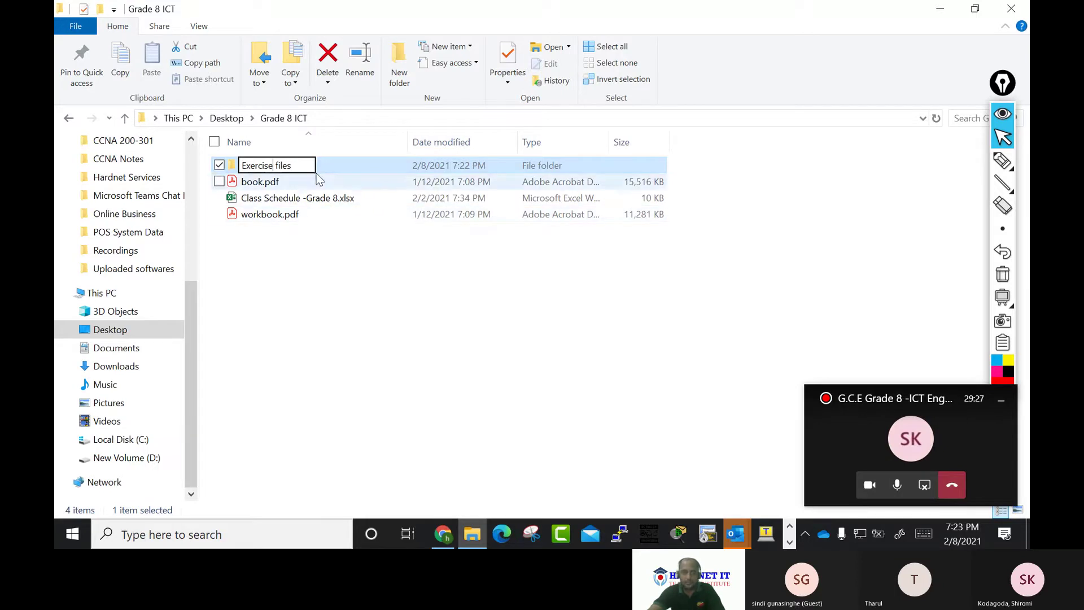
left_click(308, 166)
key("BackSpace")
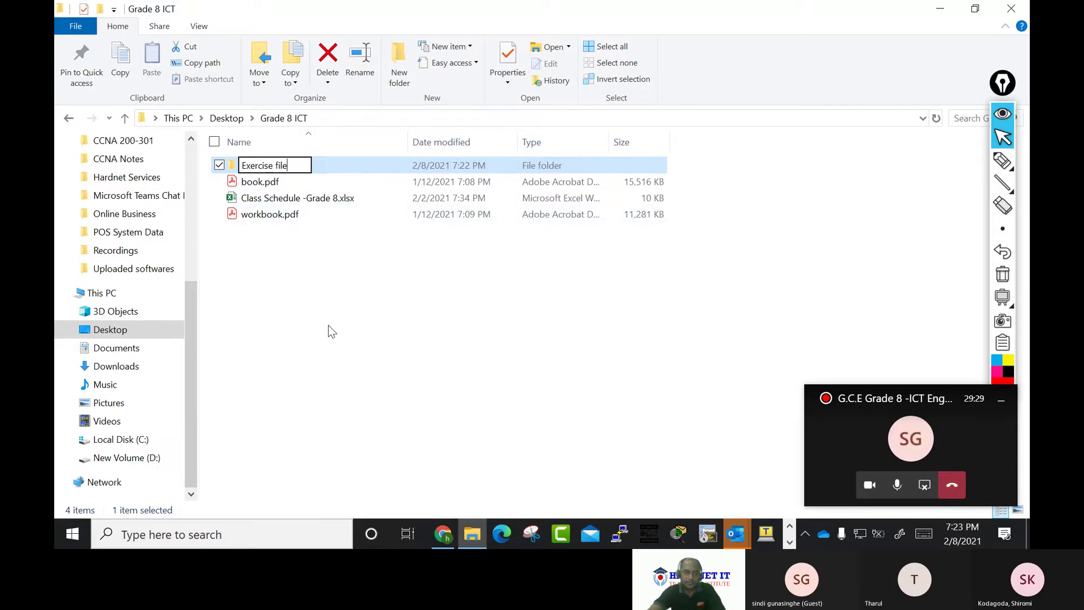
left_click(335, 321)
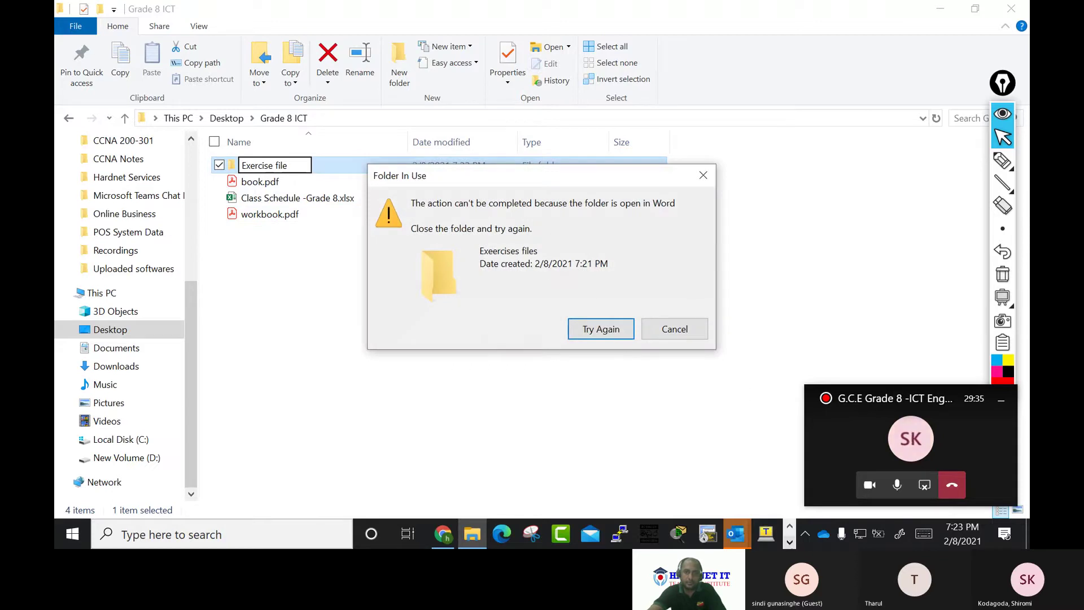
Close Testing.docx in Word and dismiss the pending folder rename in File Explorer after one retry
left_click(789, 542)
left_click(599, 534)
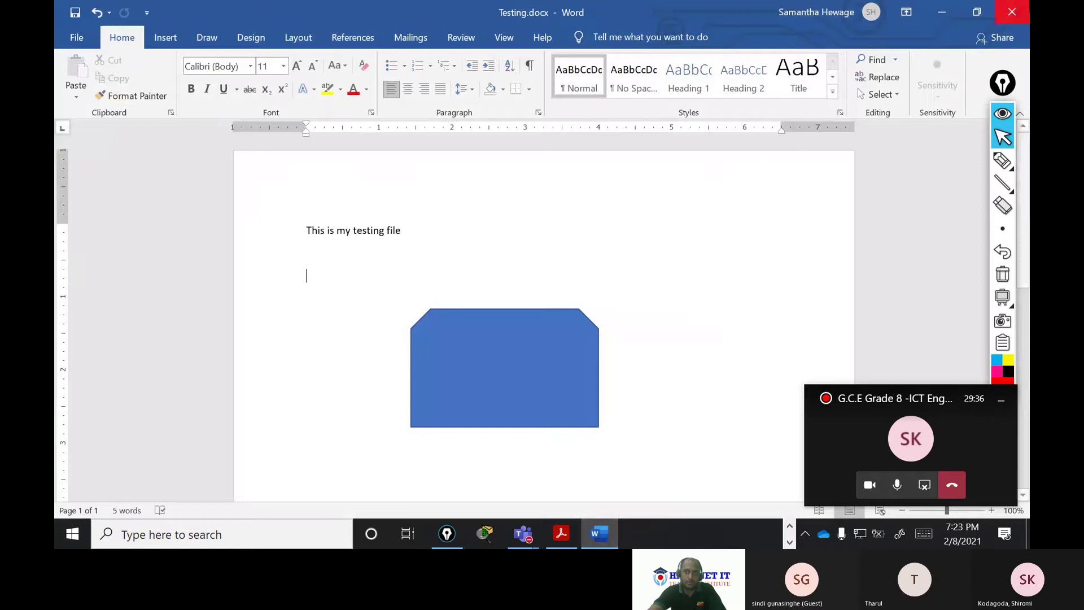
left_click(1011, 8)
left_click(601, 334)
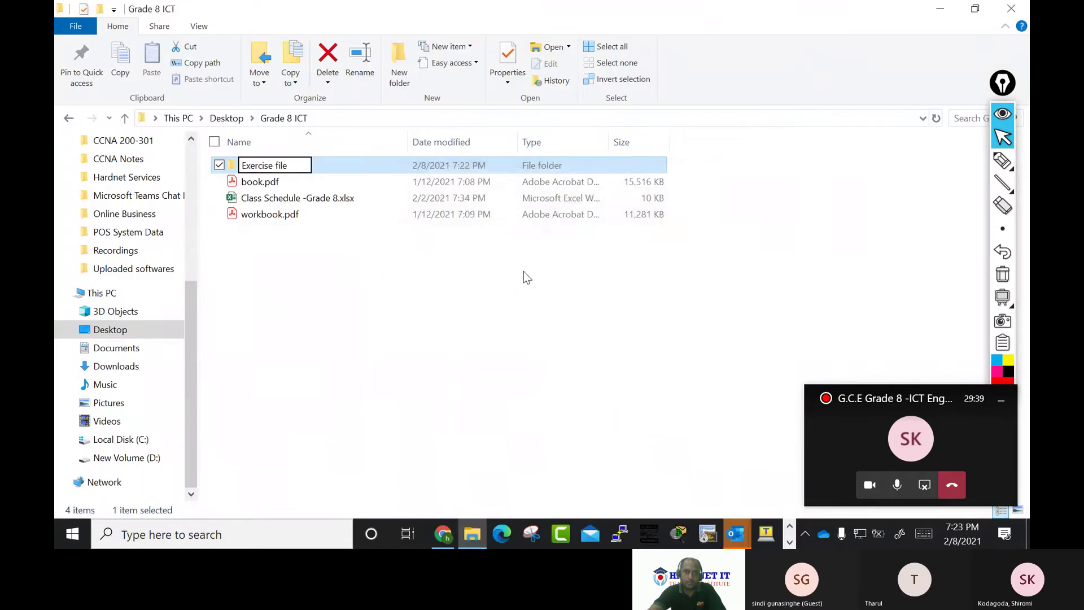
left_click(690, 343)
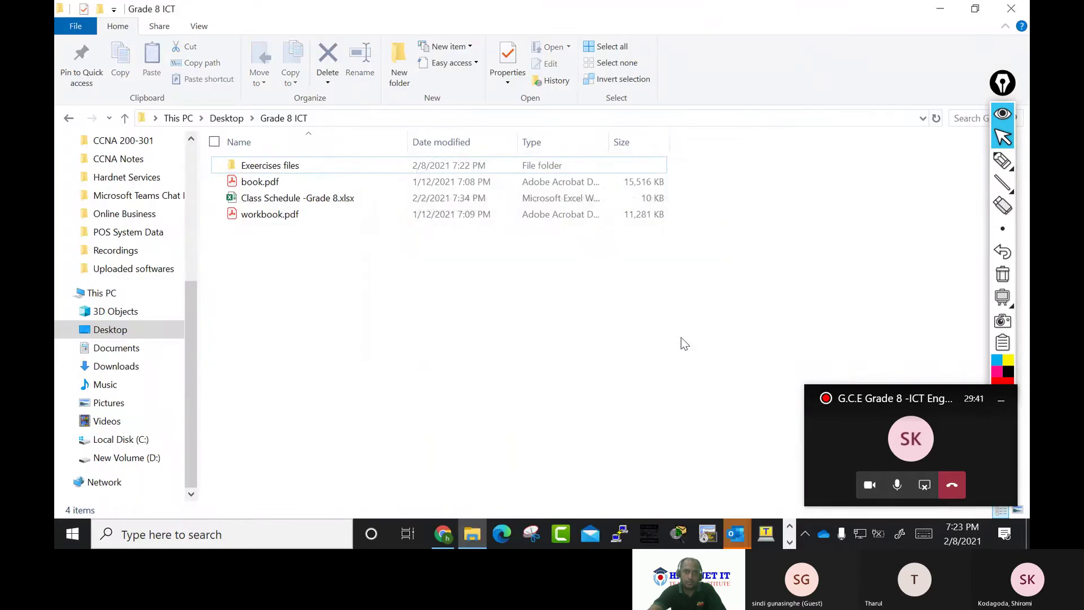
Correct the spelling of the new folder in Grade 8 ICT by renaming it "Exercises files"
left_click(789, 527)
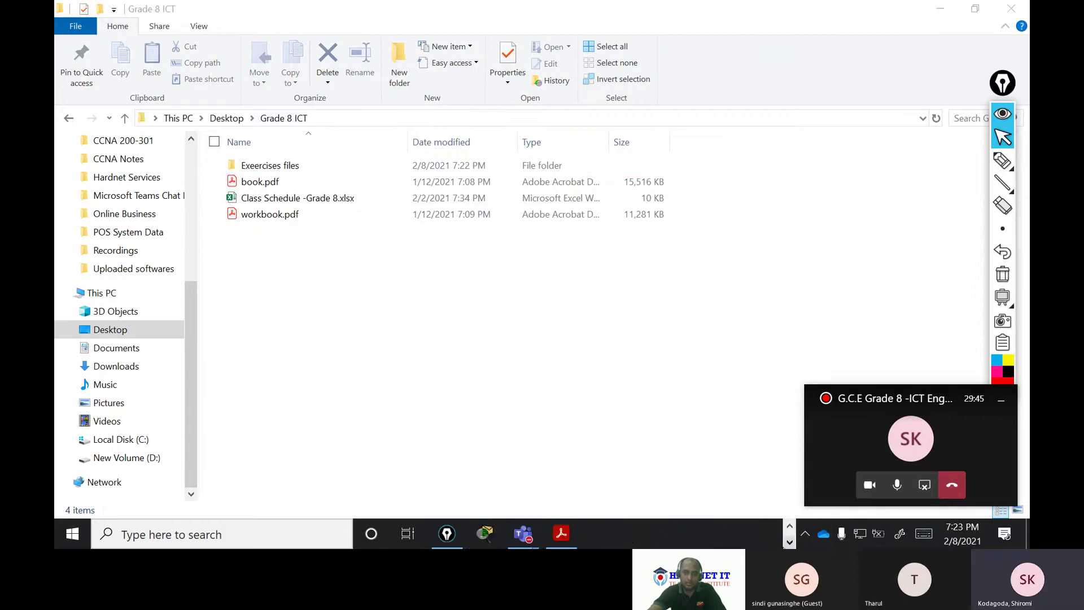
left_click(269, 165)
right_click(270, 165)
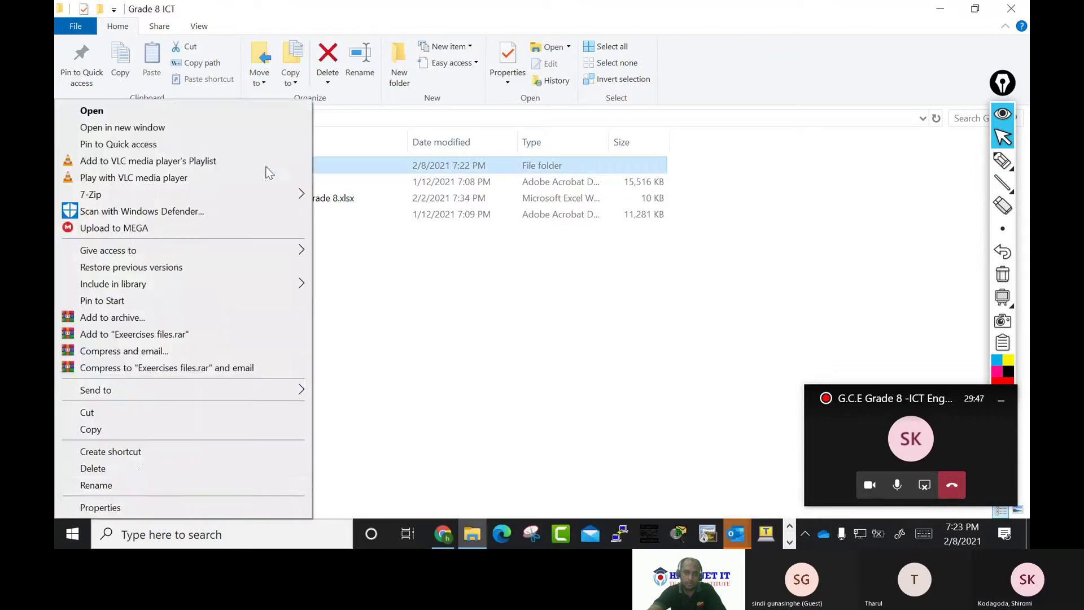
left_click(127, 486)
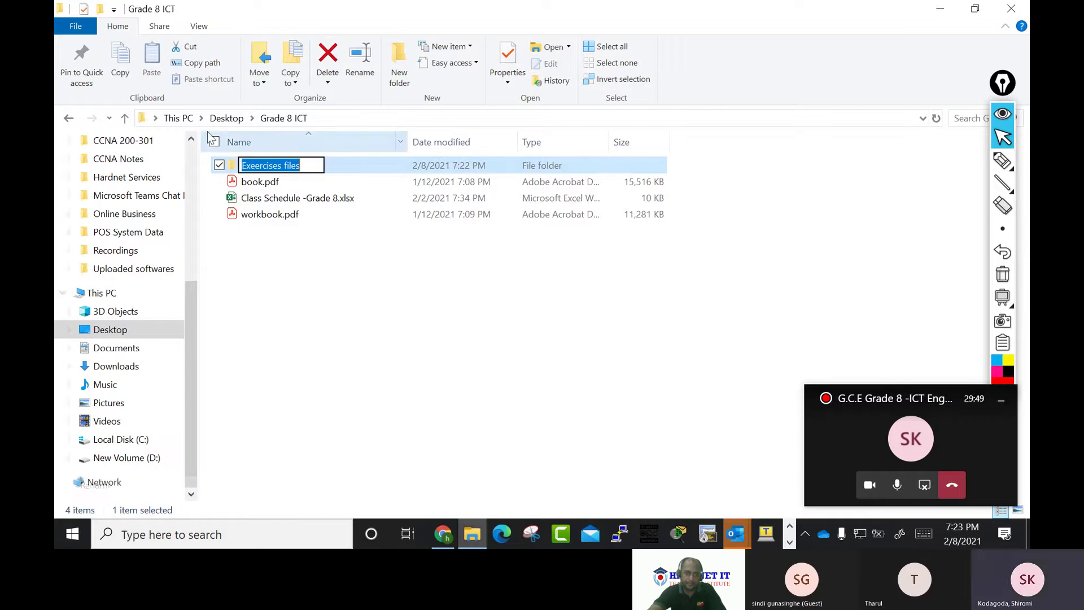
left_click(257, 166)
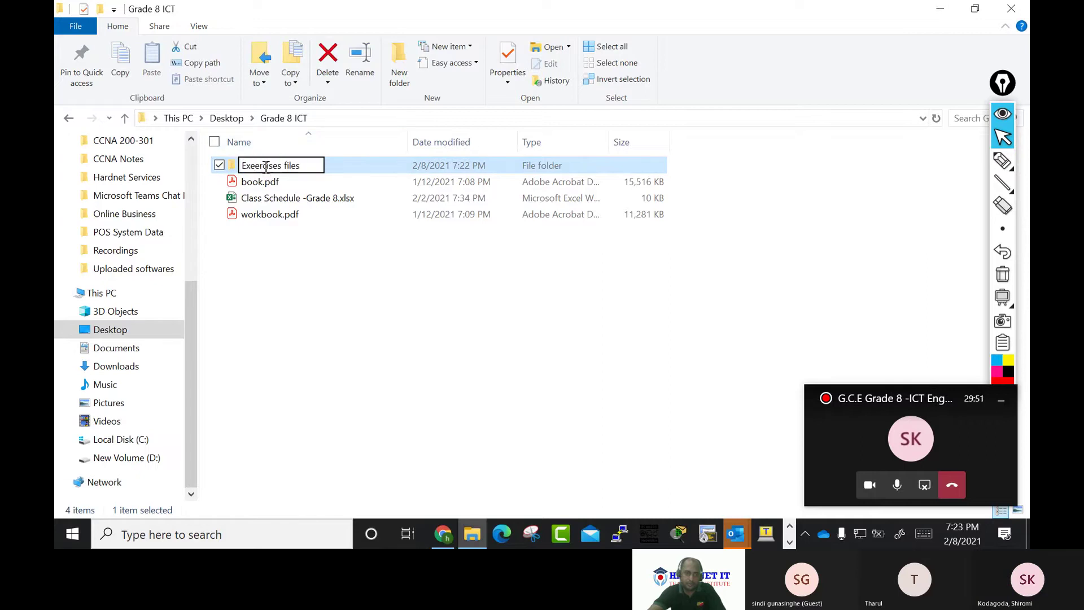
key("BackSpace")
key("Return")
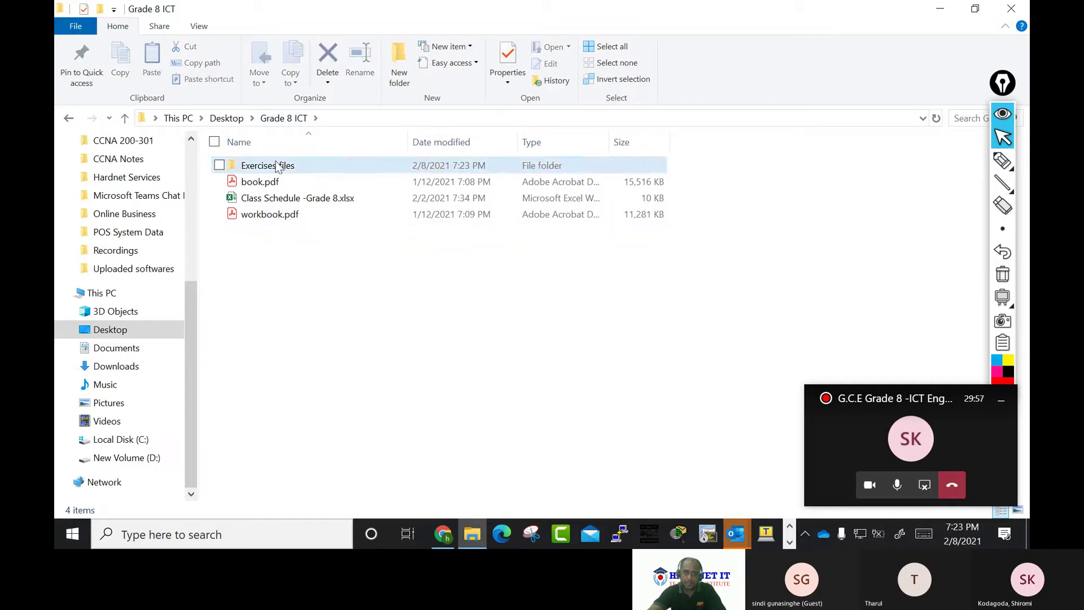
Open the Exercises files folder and bring up the properties of Testing.docx
double_click(276, 164)
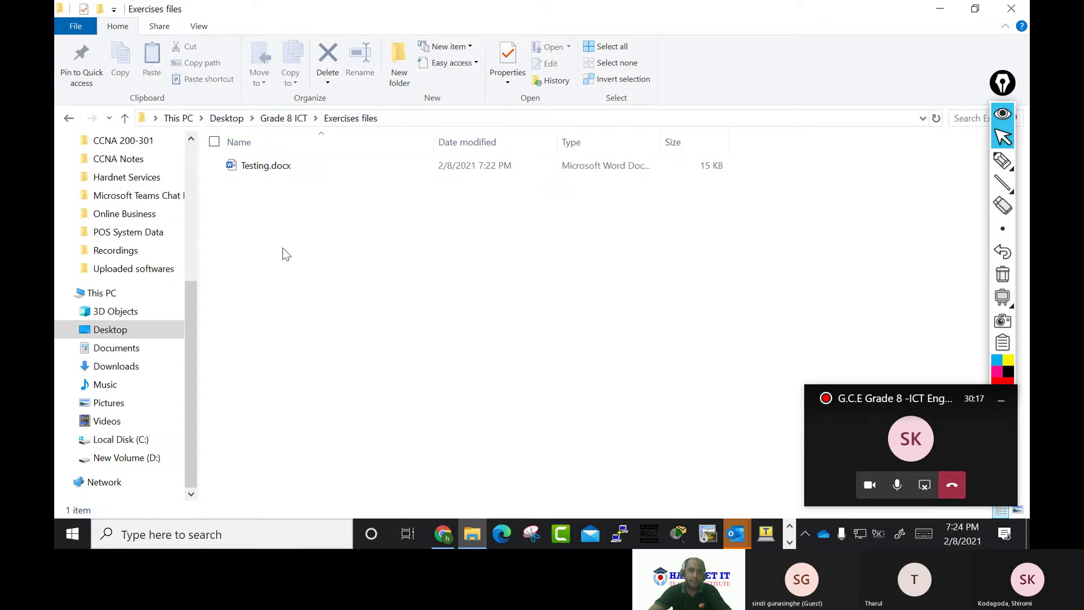
left_click(255, 166)
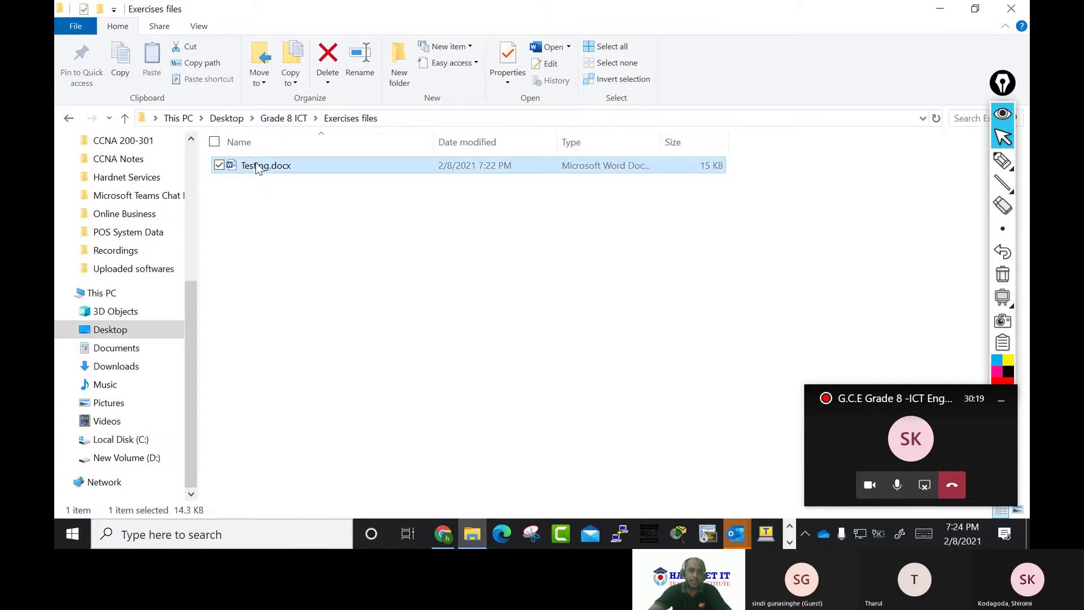
right_click(257, 167)
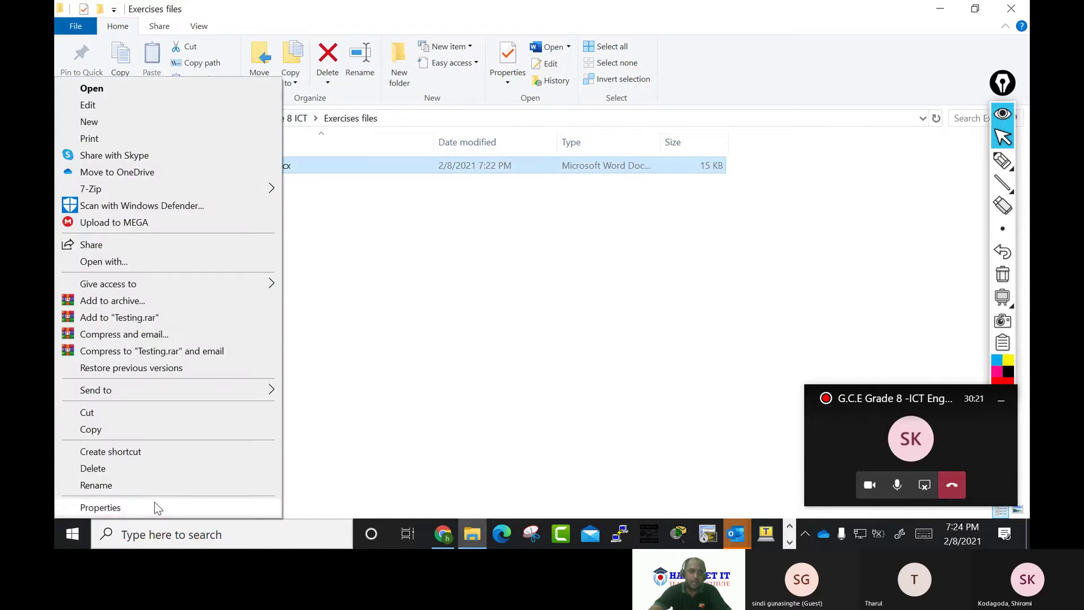
left_click(151, 507)
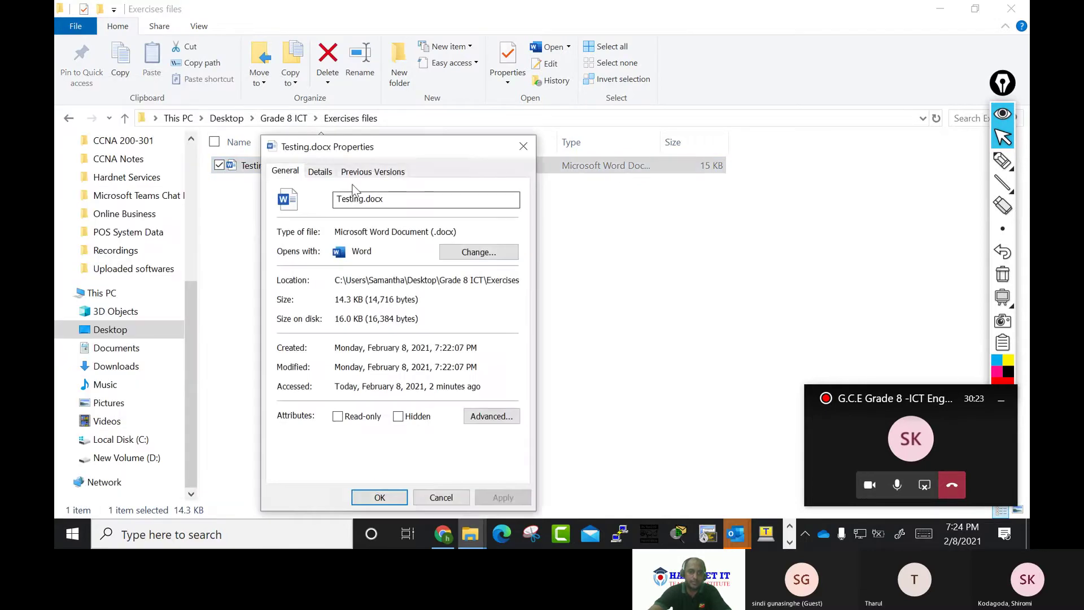
left_click_drag(368, 153, 507, 95)
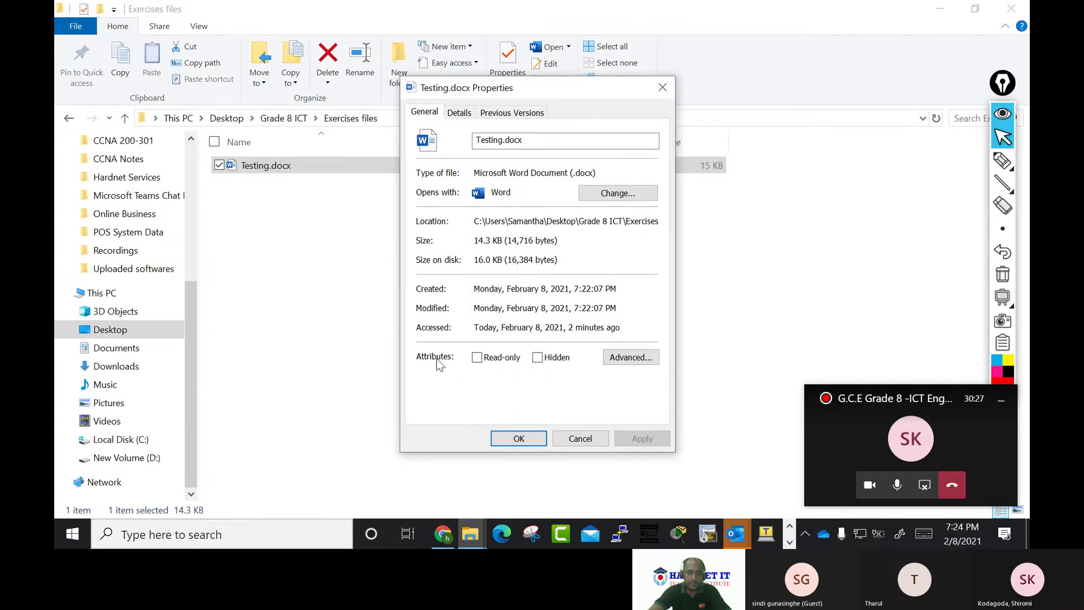
Set the Hidden attribute on Testing.docx, view its advanced attributes without changing them, and apply the change
left_click(537, 358)
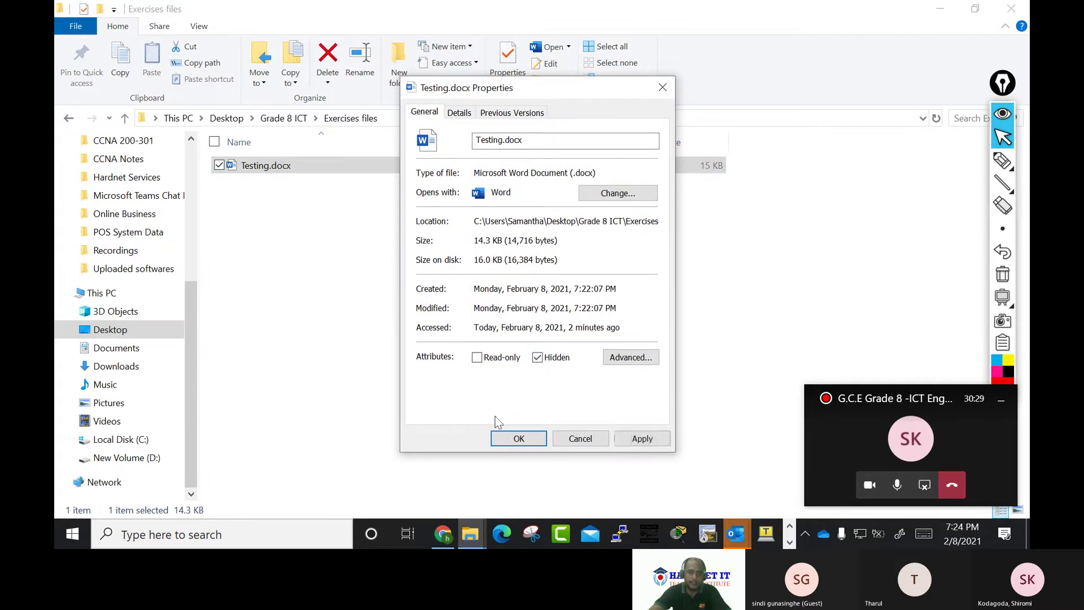
left_click(628, 357)
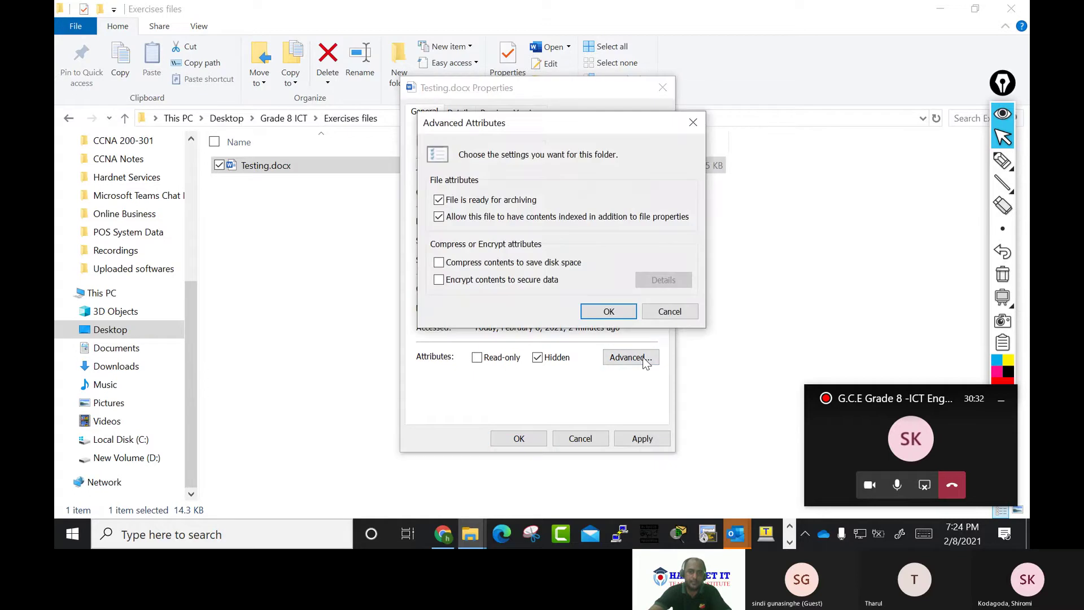
left_click(671, 316)
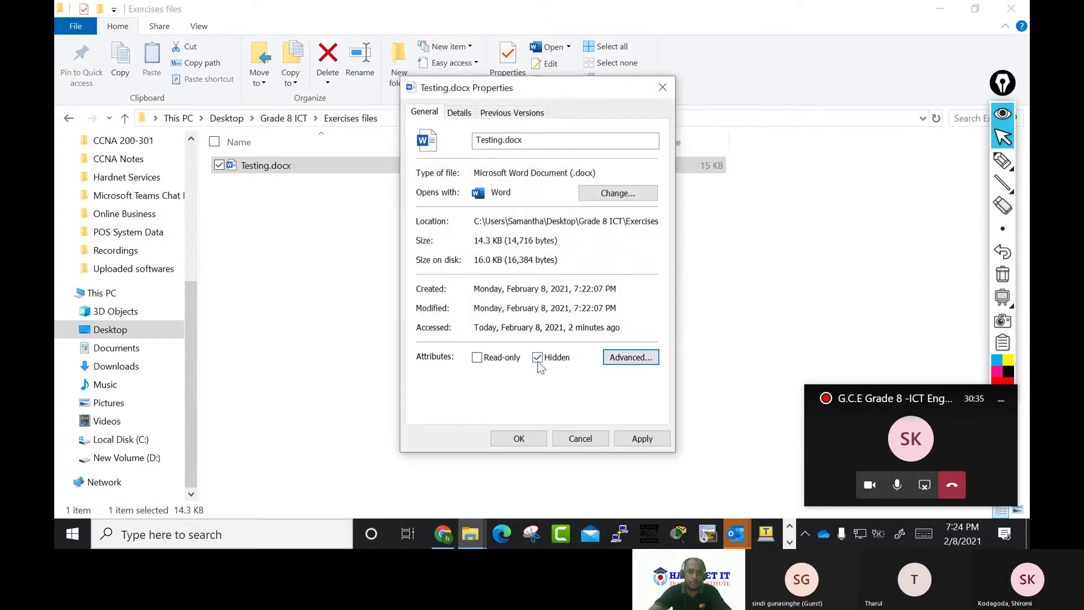
left_click(635, 439)
left_click(518, 438)
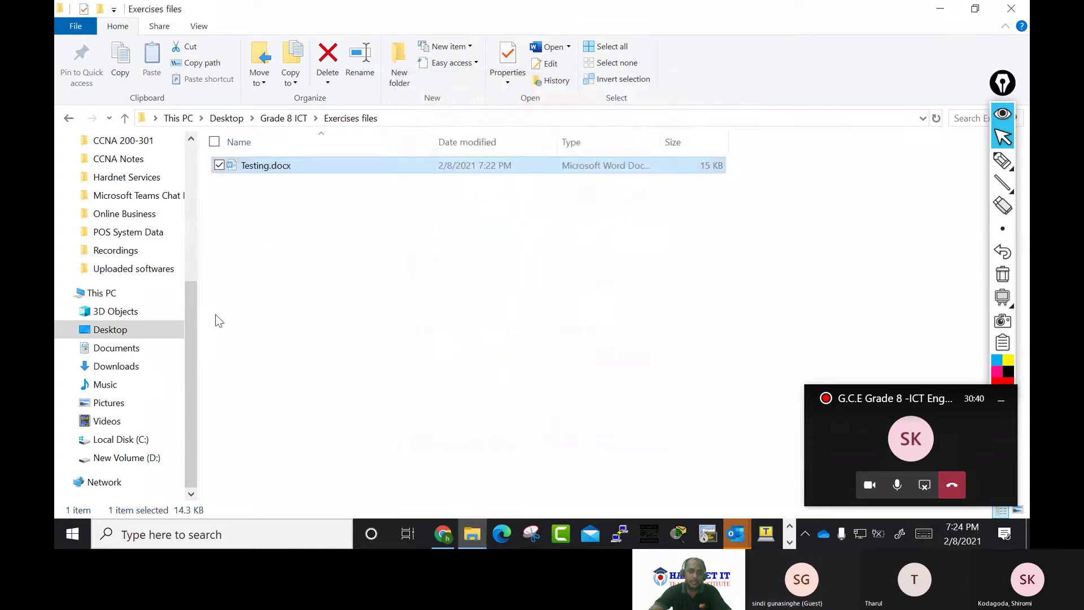
Go back to Grade 8 ICT and reopen Exercises files to check whether Testing.docx is still listed
left_click(277, 272)
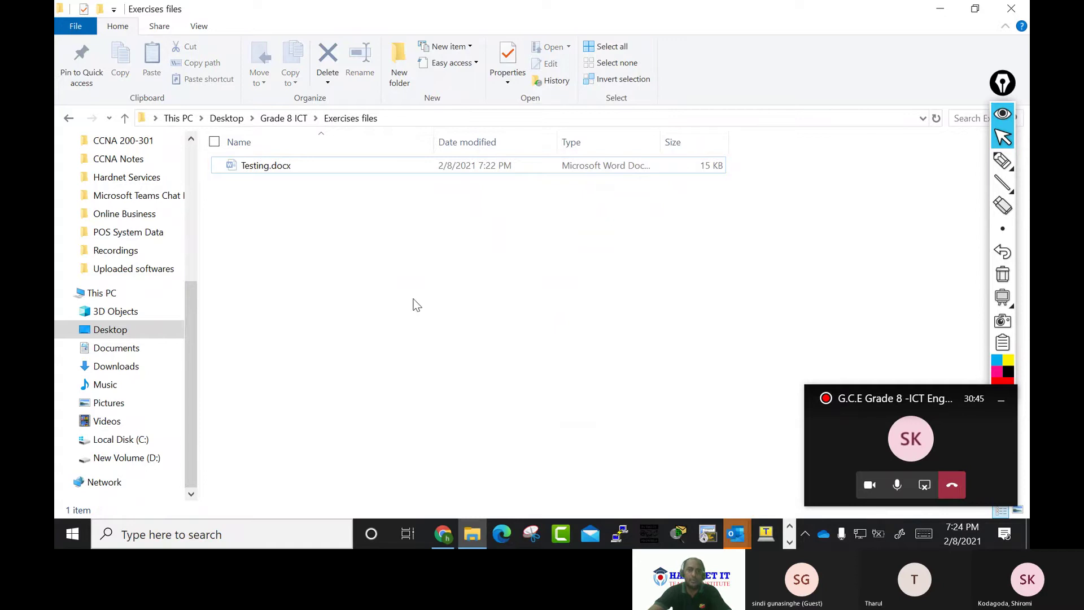
left_click(276, 169)
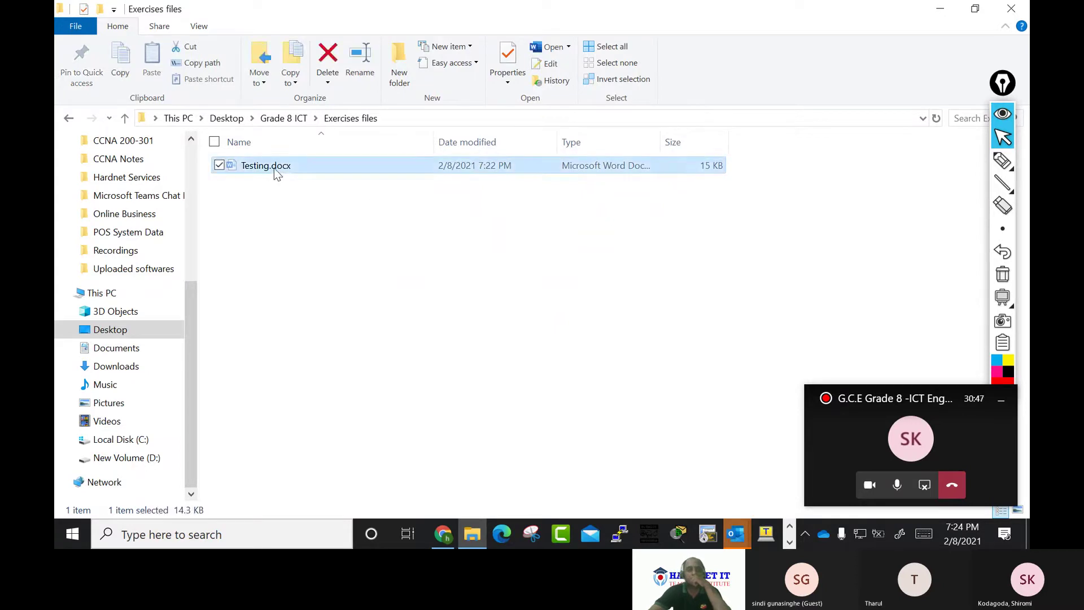
left_click(281, 118)
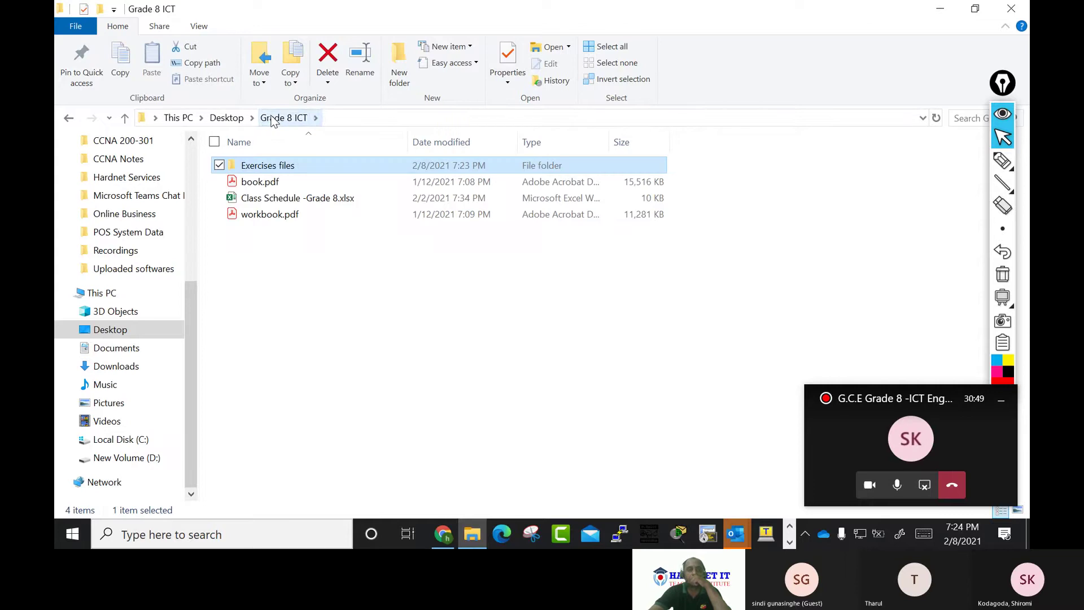
double_click(290, 169)
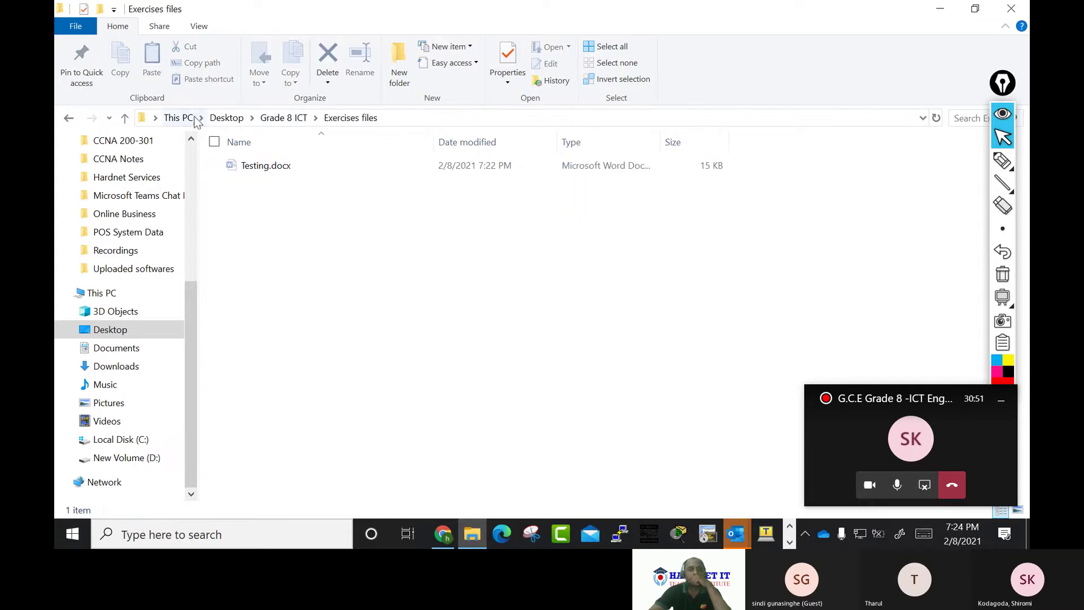
Turn the display of hidden items off, back on, and off again for the Exercises files folder
left_click(198, 26)
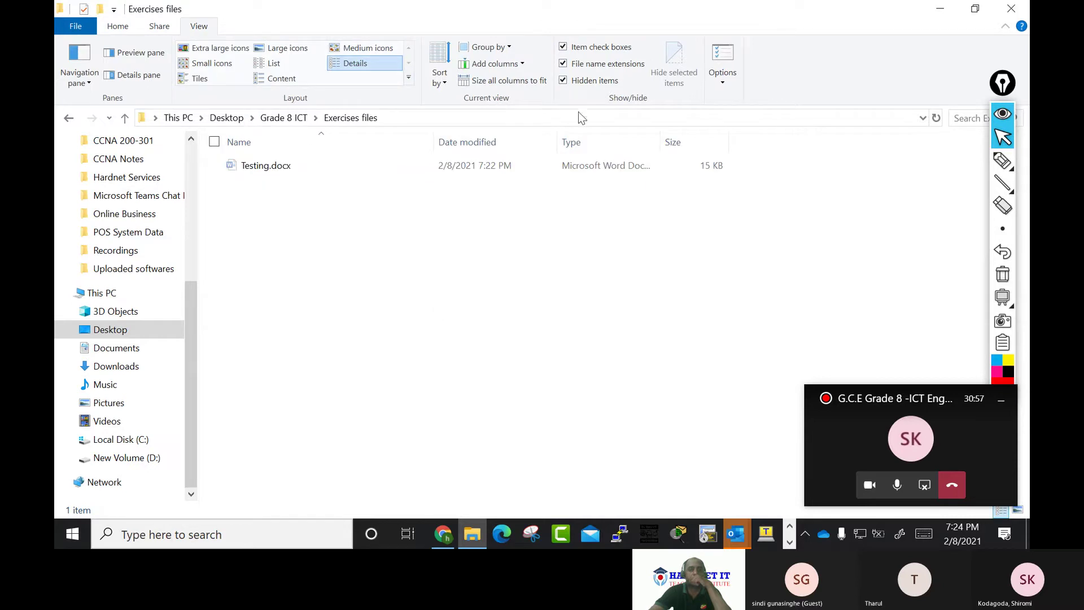
left_click(568, 80)
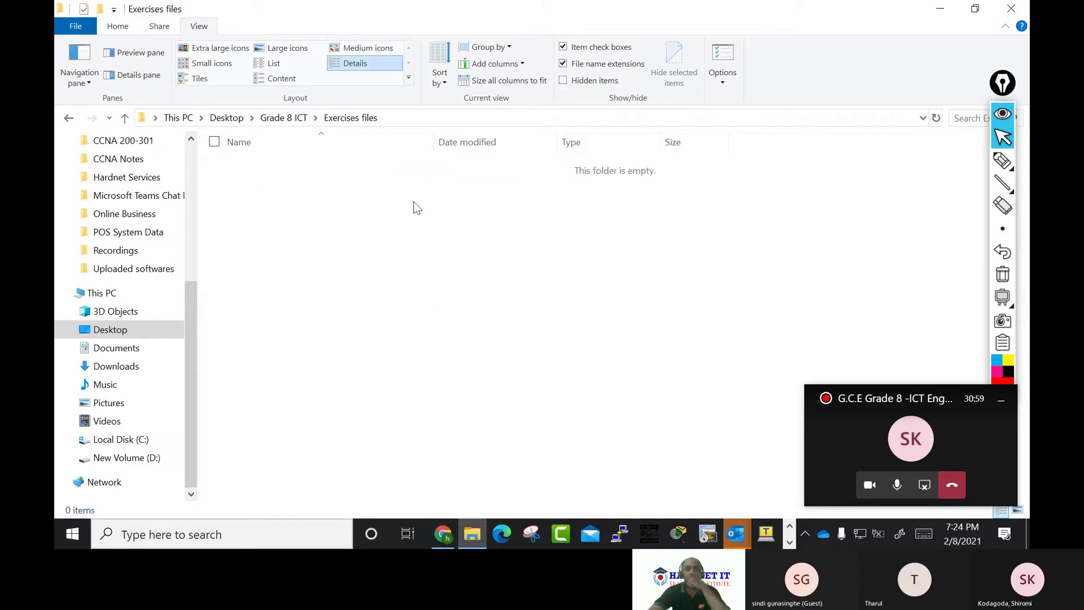
left_click(563, 80)
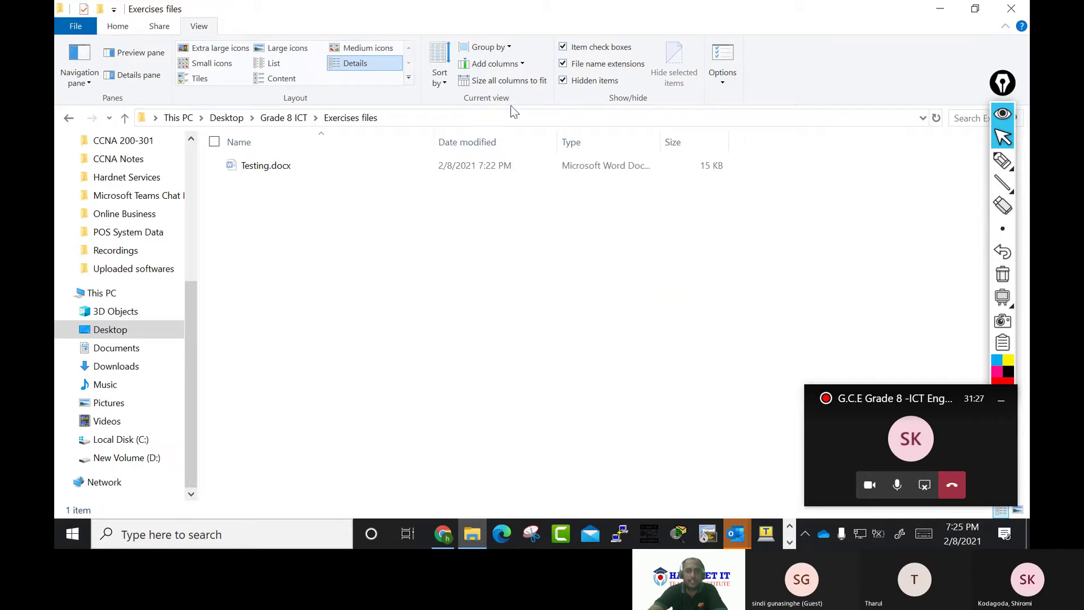
left_click(565, 81)
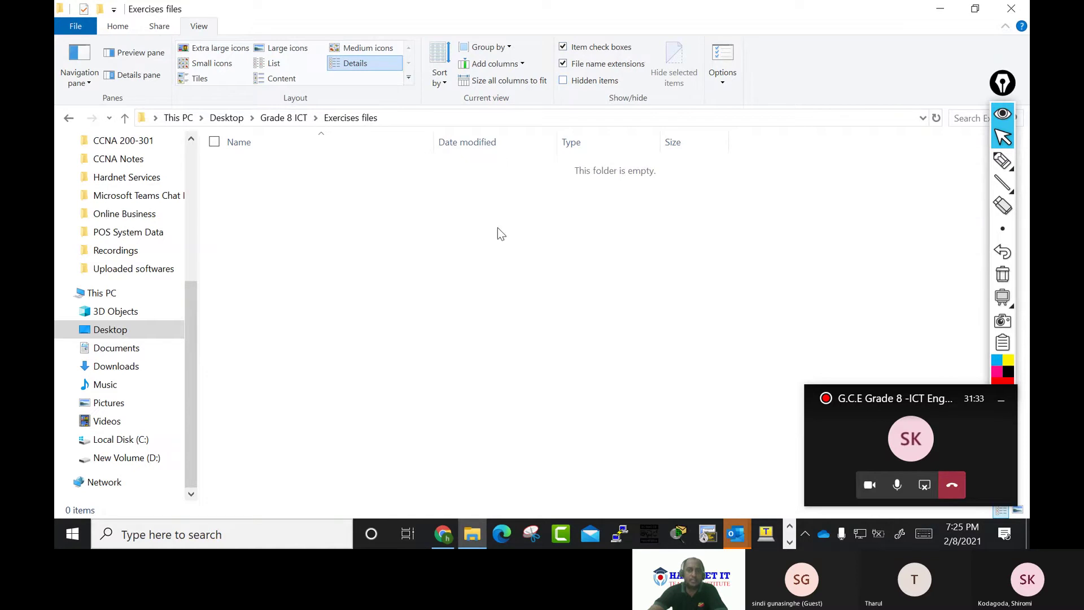
Reopen Exercises files from Grade 8 ICT to check its contents, and switch back to book.pdf in Adobe Acrobat Reader
left_click(271, 119)
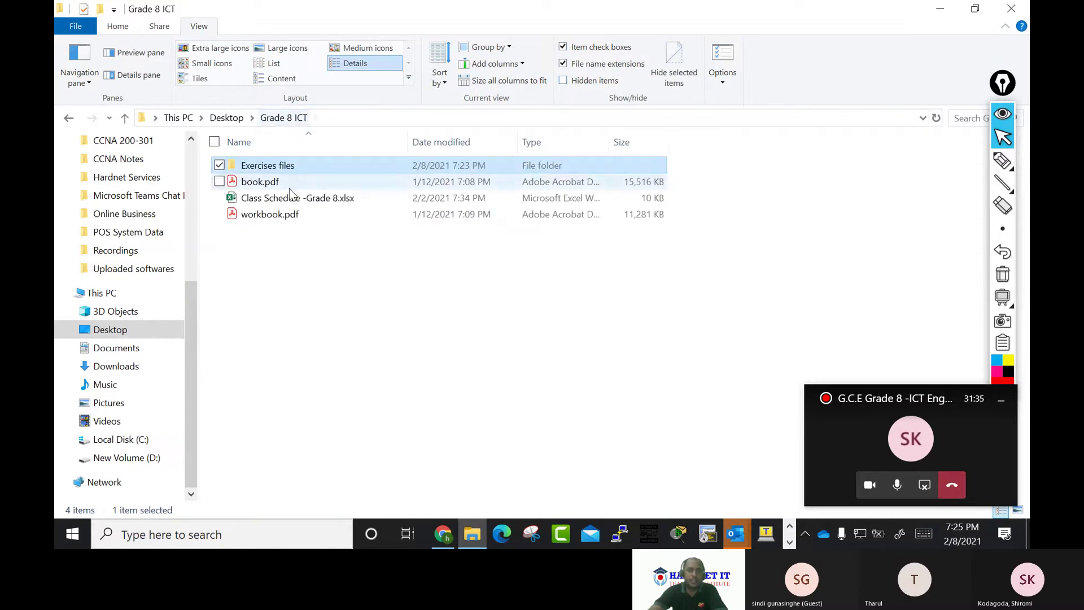
double_click(276, 165)
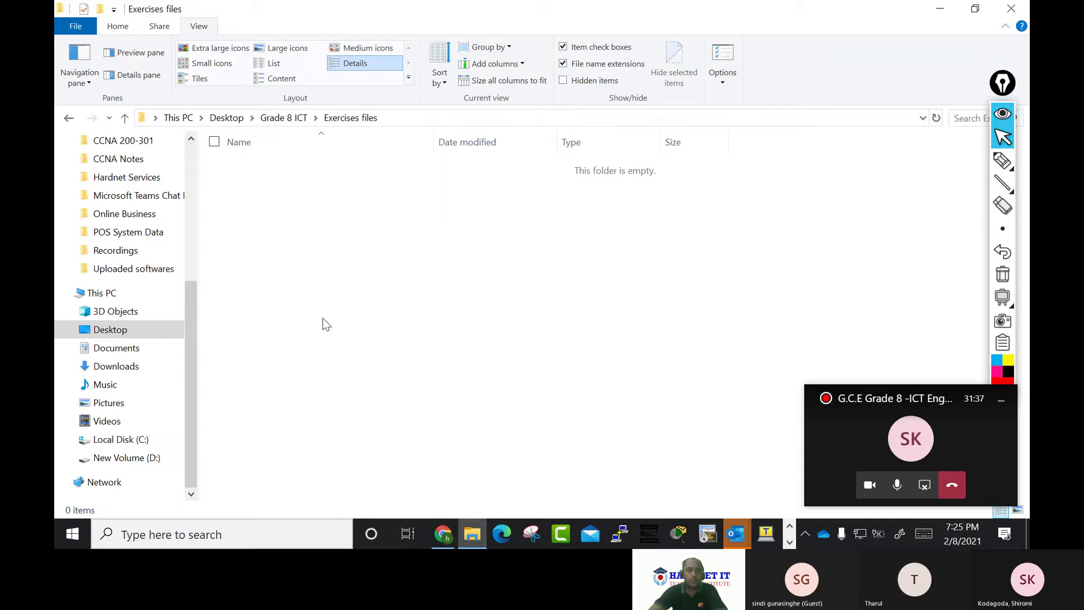
key("alt+Tab")
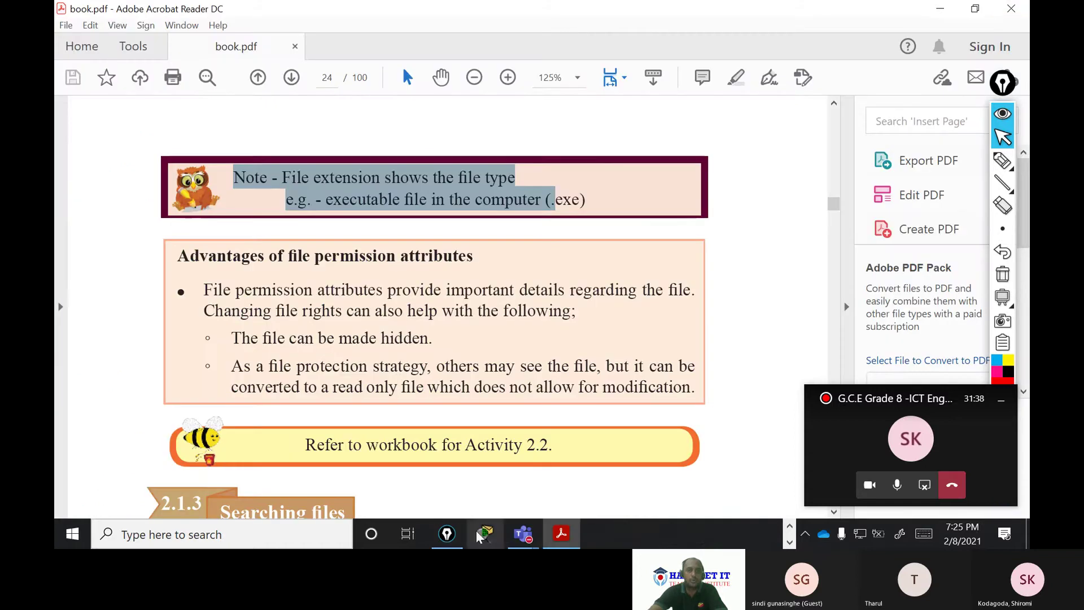
Switch to File Explorer, open Exercises files in Desktop > Grade 8 ICT, and turn on the display of hidden items
left_click(789, 526)
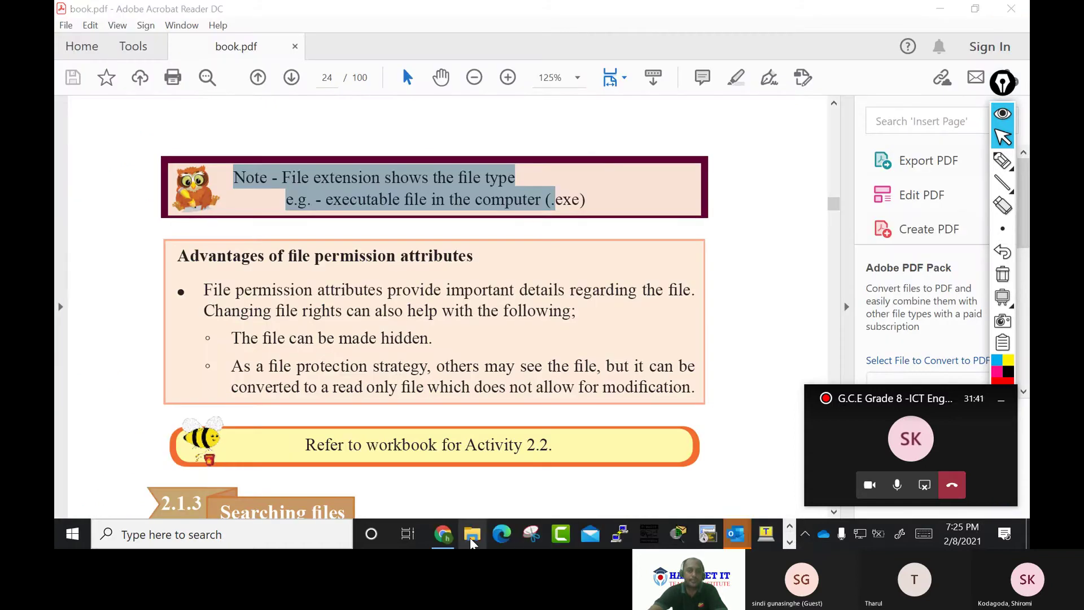
left_click(472, 534)
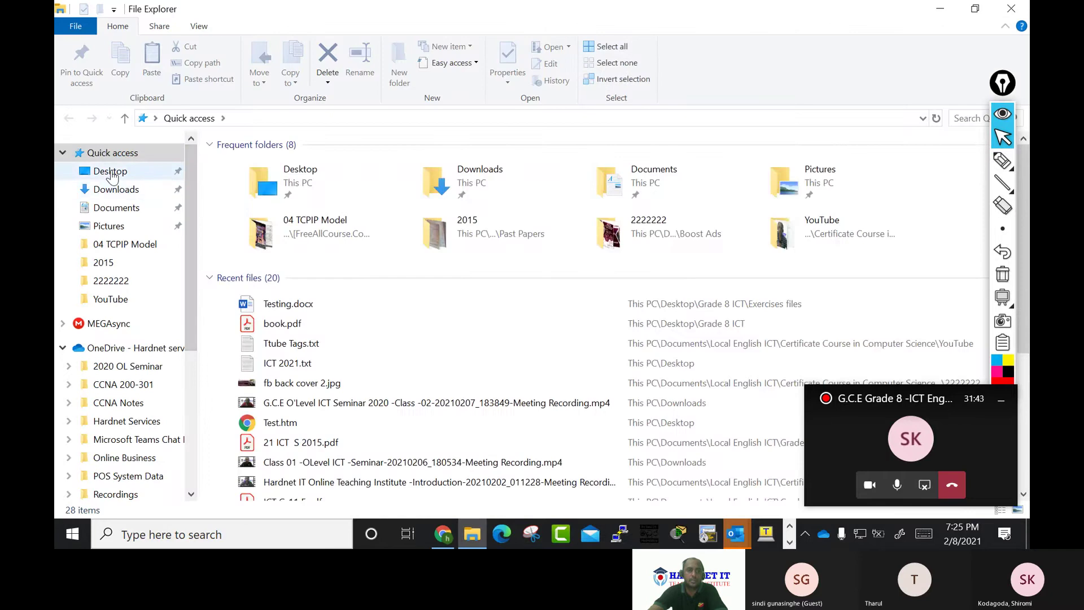
left_click(112, 177)
double_click(270, 165)
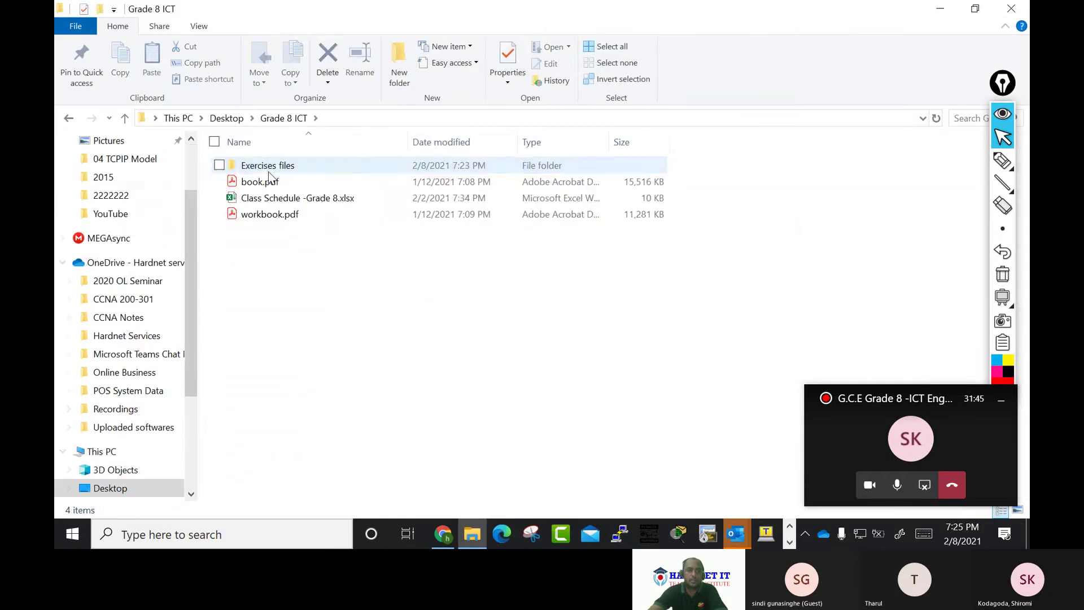
double_click(269, 166)
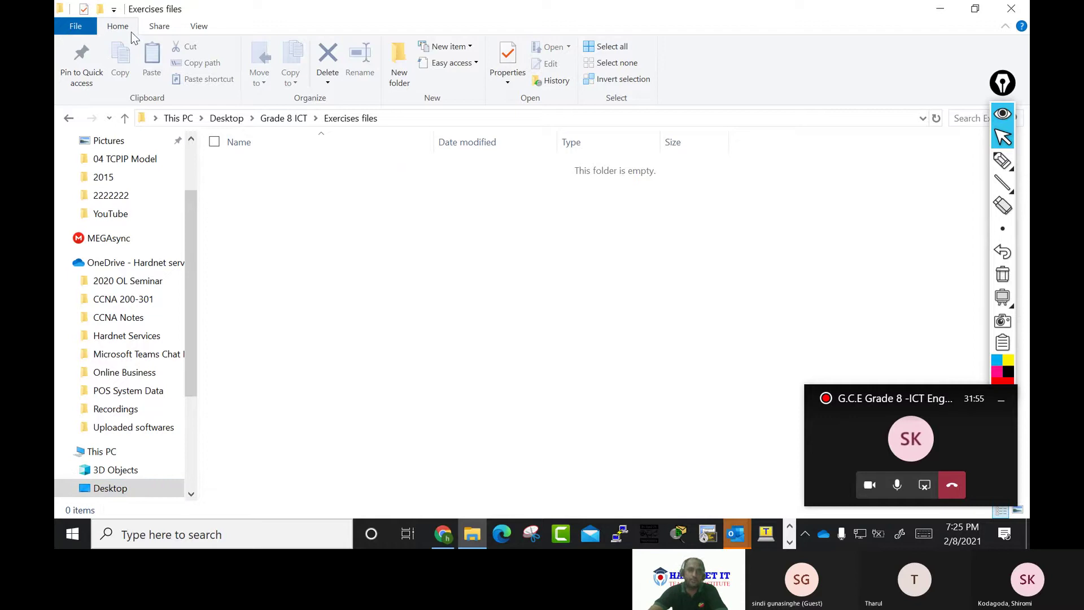
left_click(200, 27)
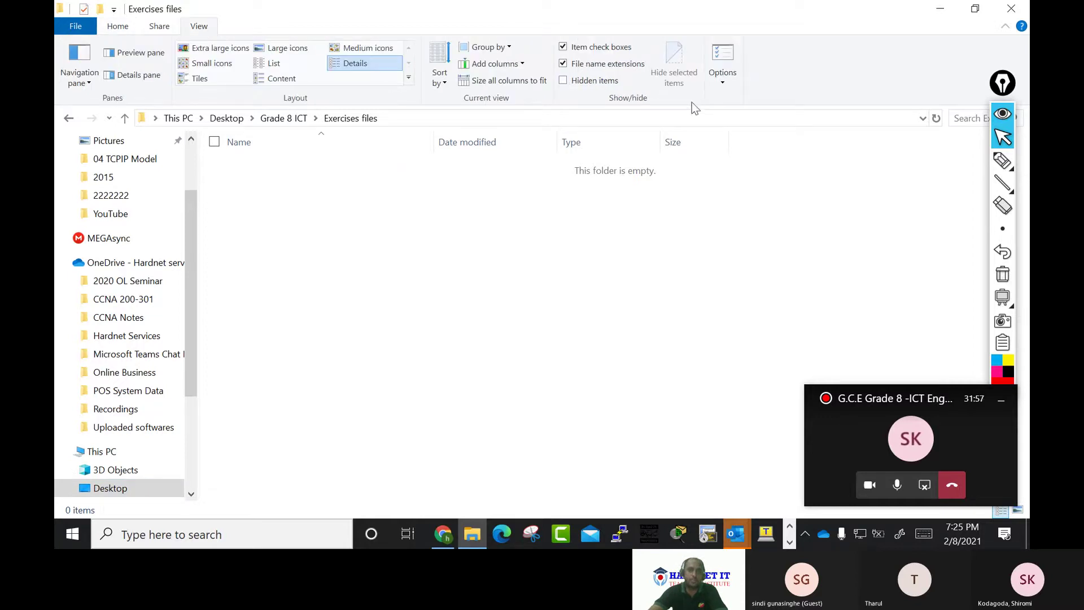
left_click(567, 80)
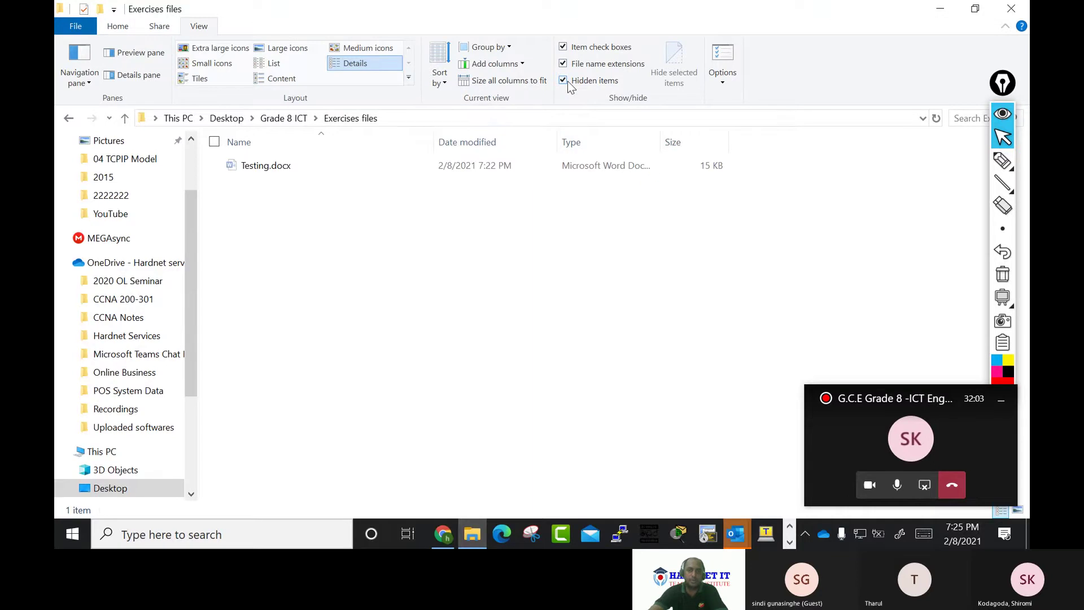
Open the hidden Testing.docx in Word, look through its content, and close it
left_click(289, 171)
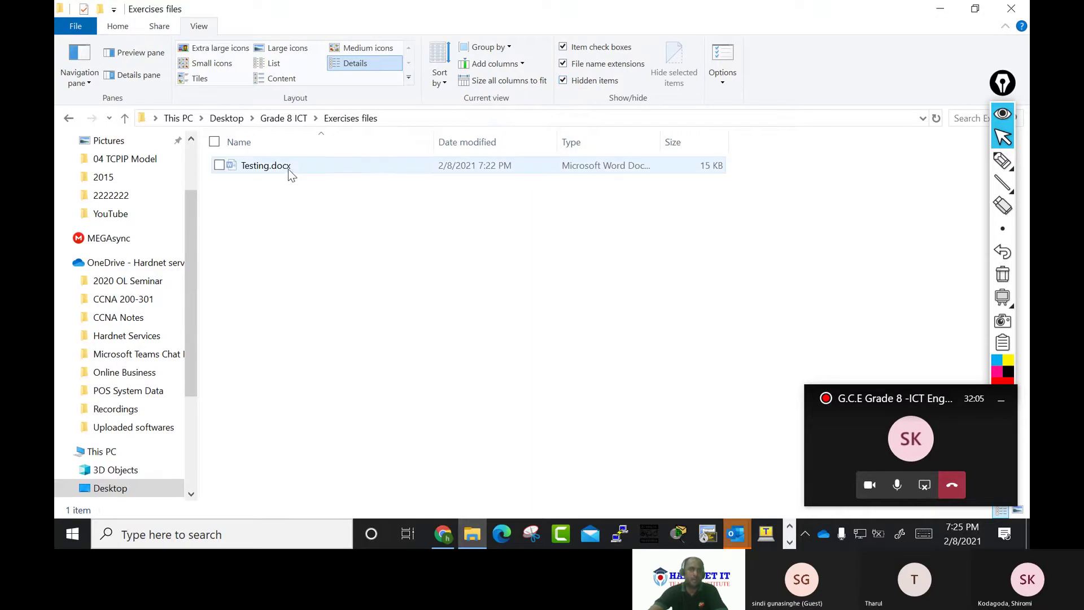
double_click(288, 169)
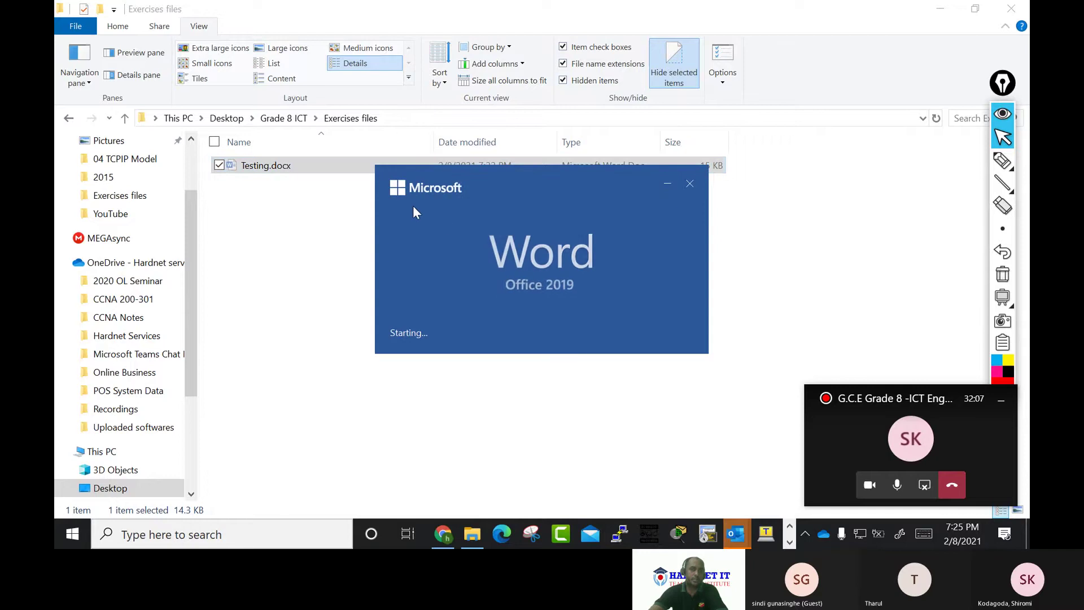
scroll(467, 319, "down", 5)
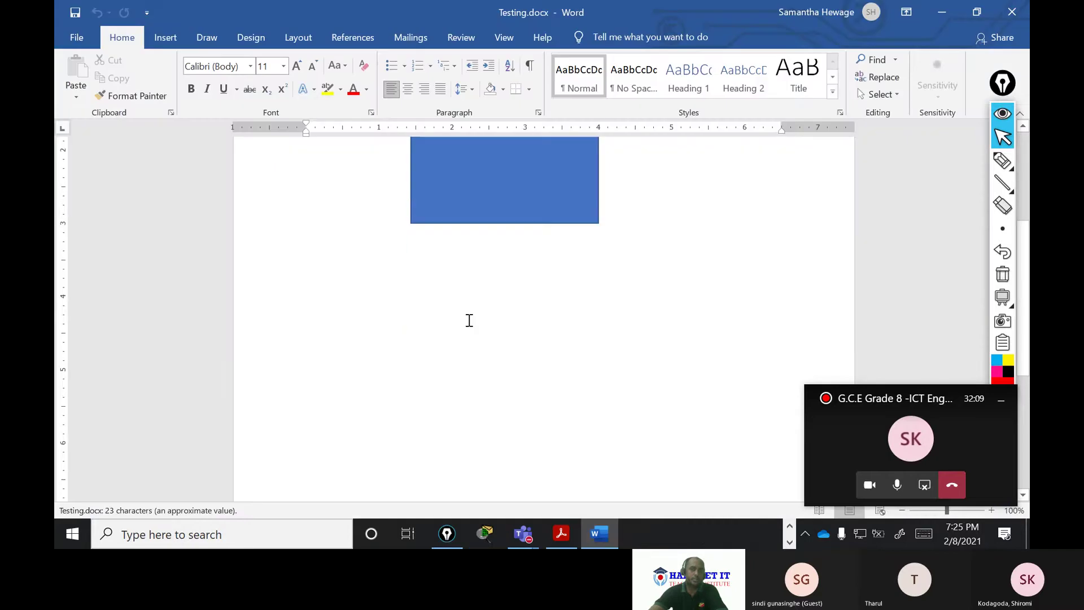
scroll(632, 254, "up", 5)
left_click(1012, 12)
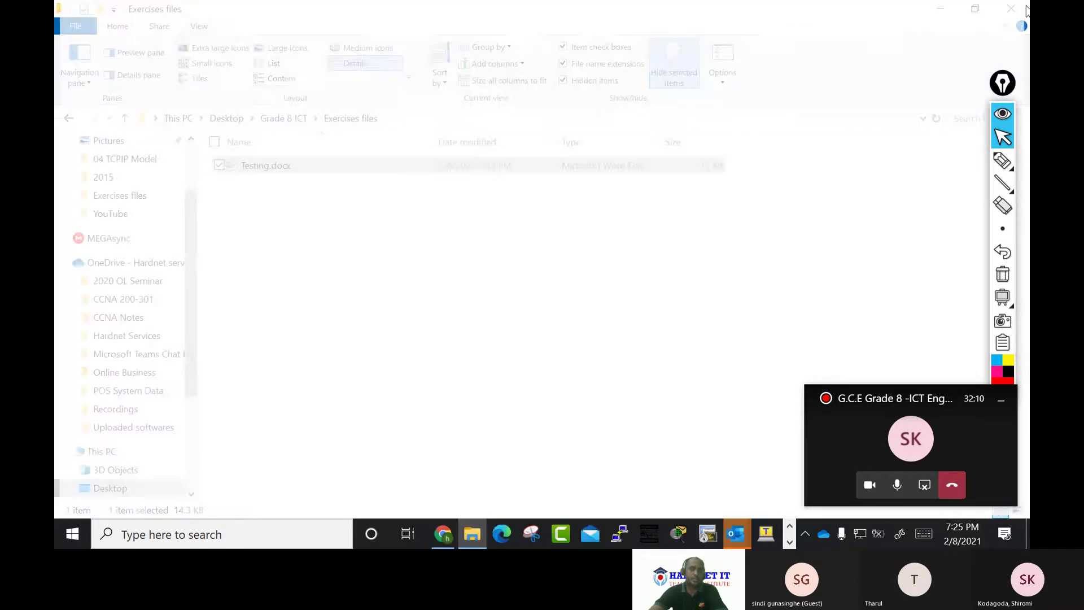
Turn hidden items off, reopen Exercises files from Grade 8 ICT and turn them back on, and close the File Explorer window
left_click(582, 81)
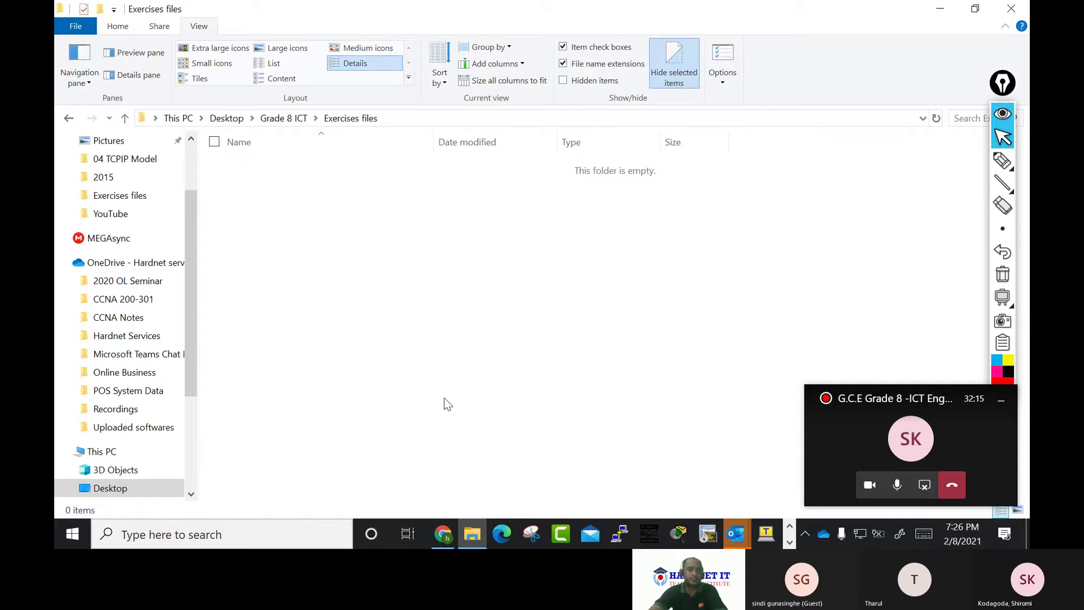
left_click(279, 119)
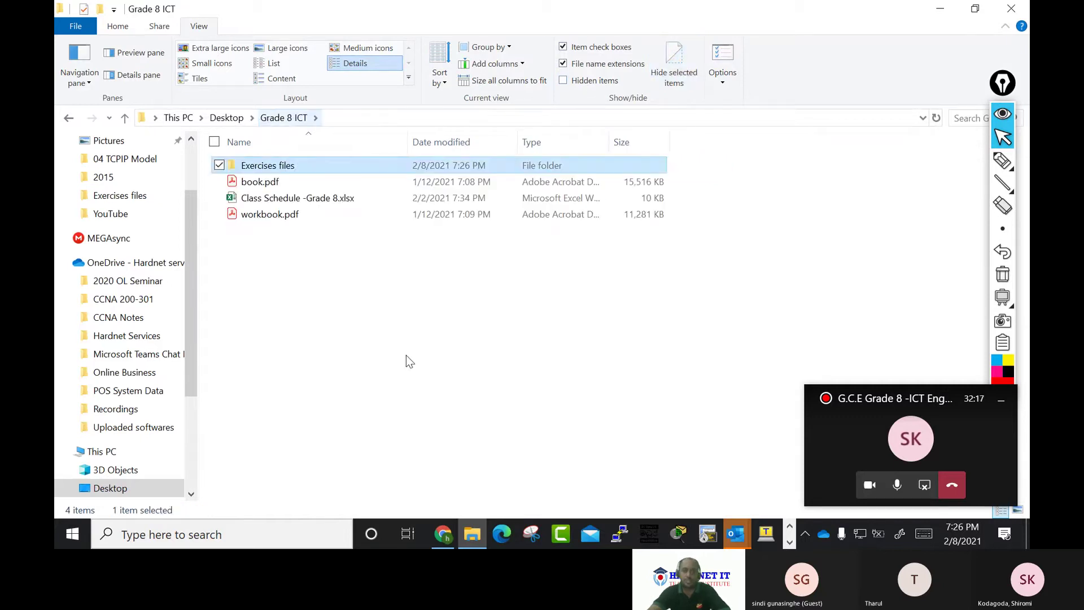
double_click(289, 164)
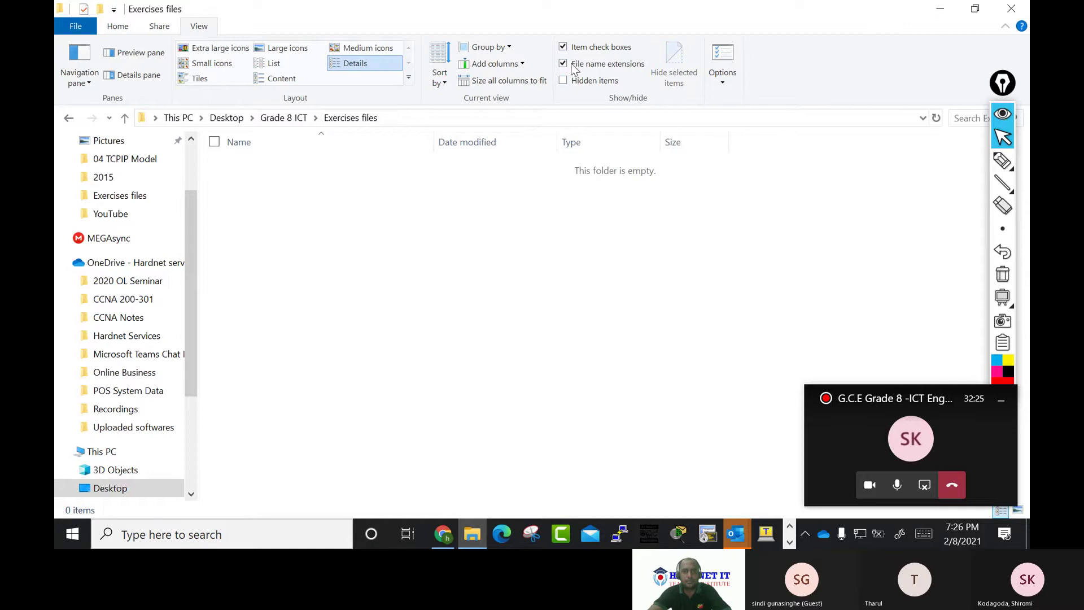
left_click(578, 80)
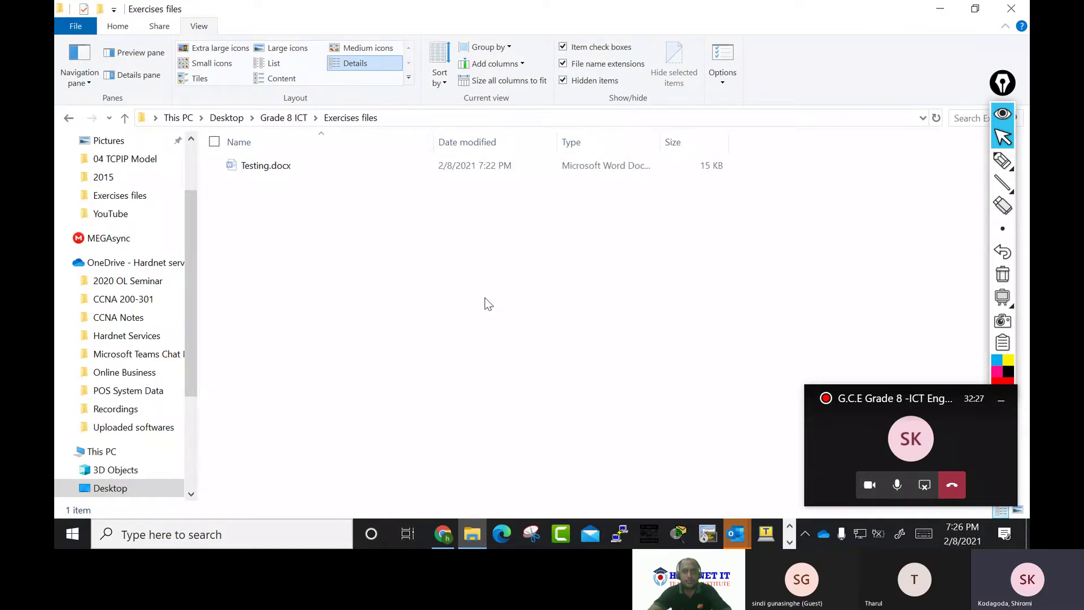
left_click(1010, 8)
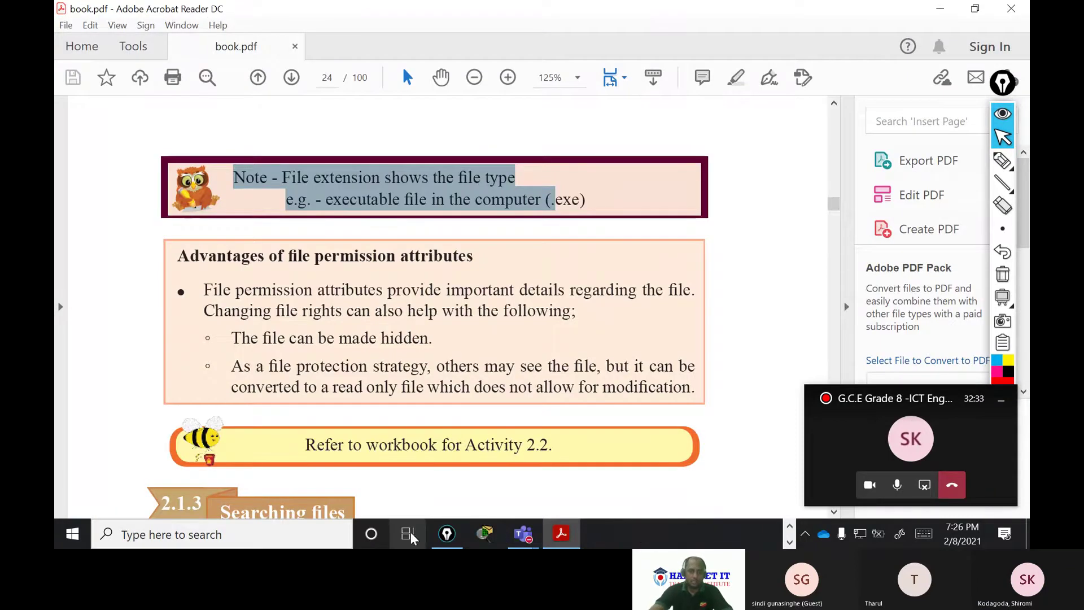
Read section 2.1.3 Searching files in book.pdf through to the Activity 2.3 reference on page 24
scroll(578, 319, "down", 2)
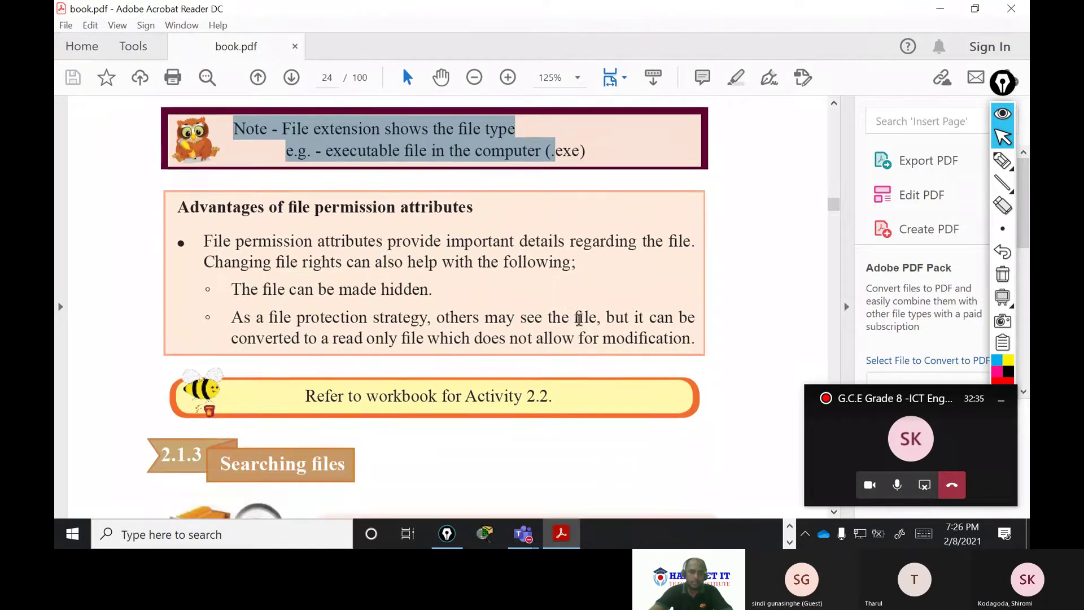
scroll(576, 333, "down", 5)
scroll(576, 340, "down", 5)
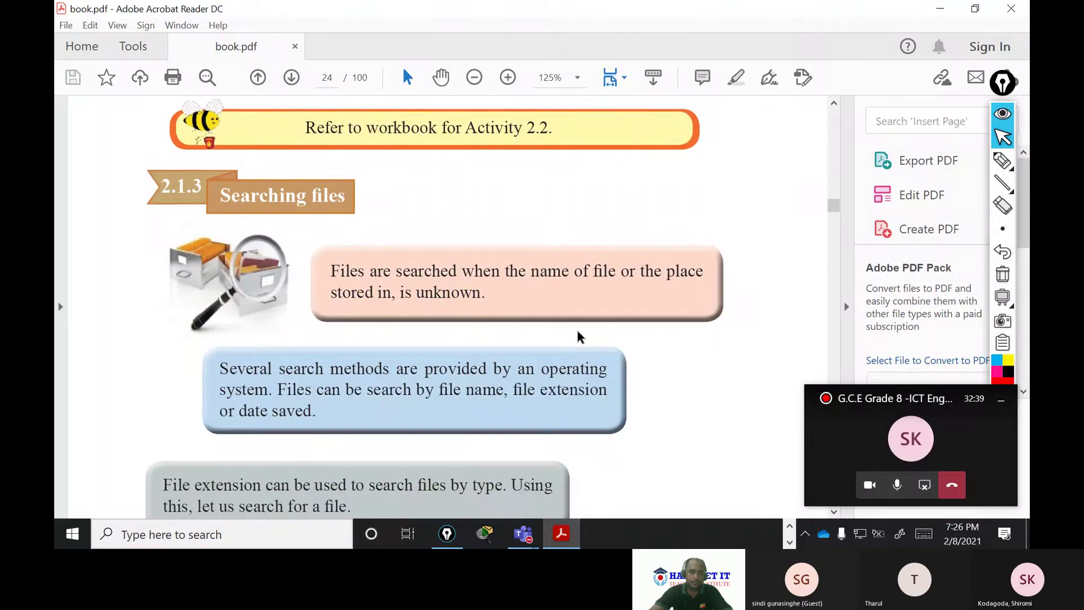
scroll(578, 336, "down", 5)
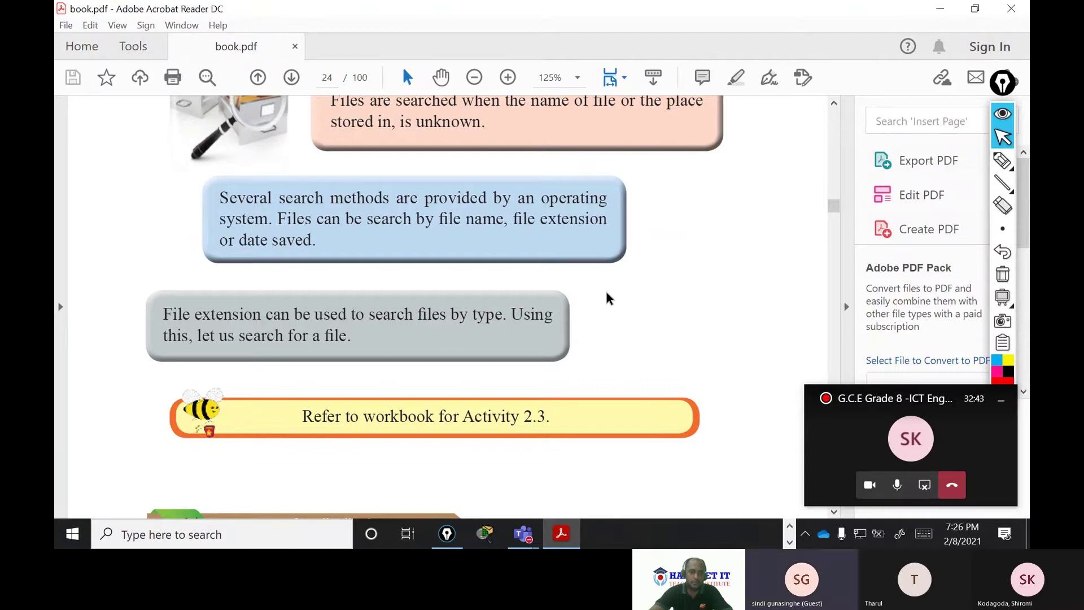
scroll(607, 298, "down", 5)
scroll(608, 298, "down", 3)
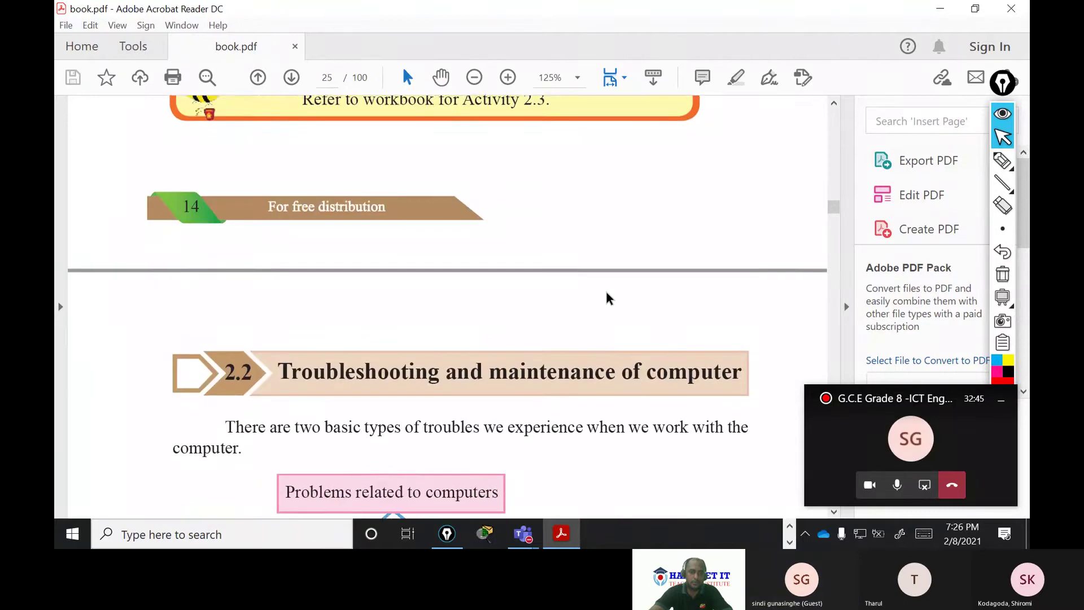
scroll(608, 298, "down", 1)
scroll(608, 297, "up", 6)
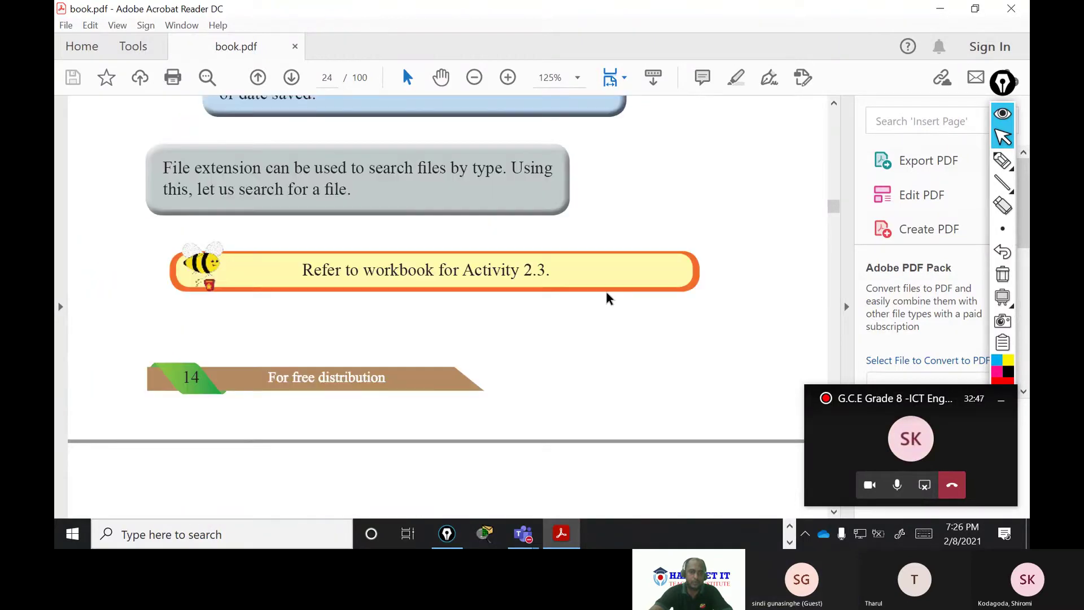
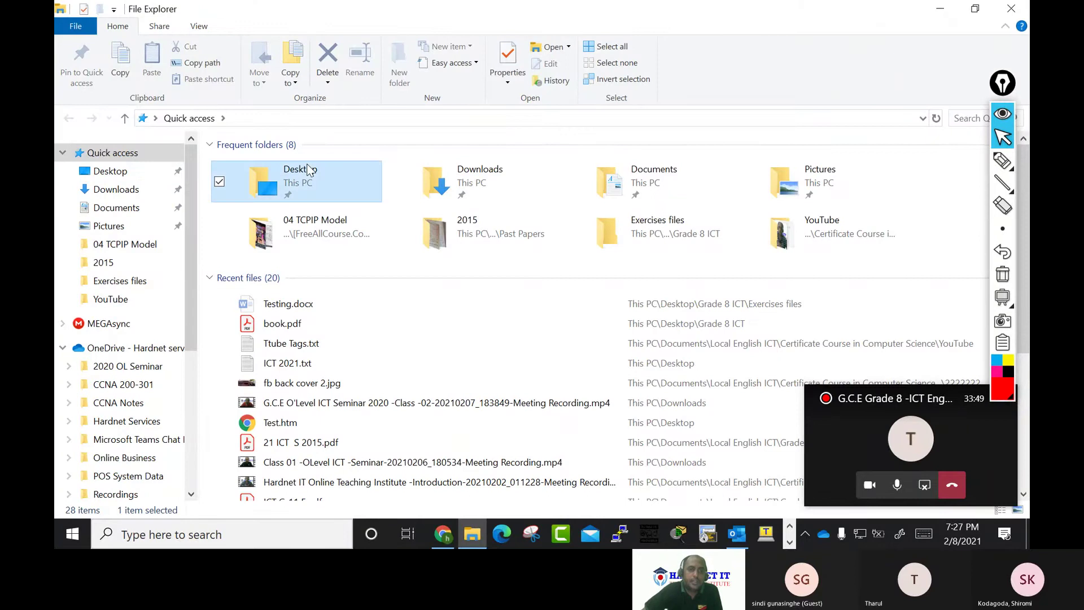
Open the properties of Testing.docx in Desktop > Grade 8 ICT > Exercises files and view its advanced attributes without changing them
double_click(266, 166)
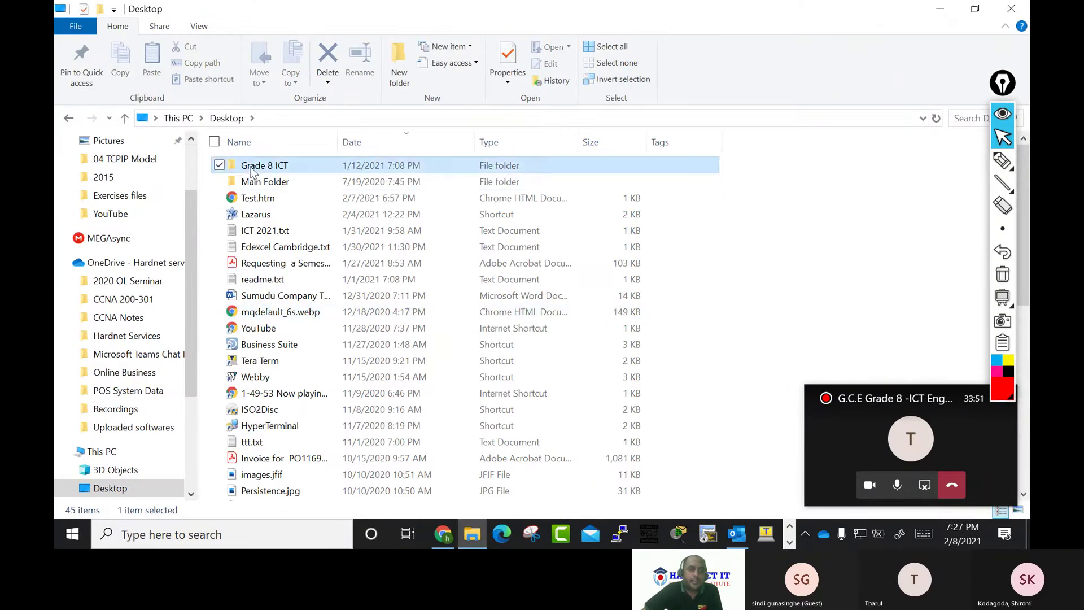
double_click(268, 167)
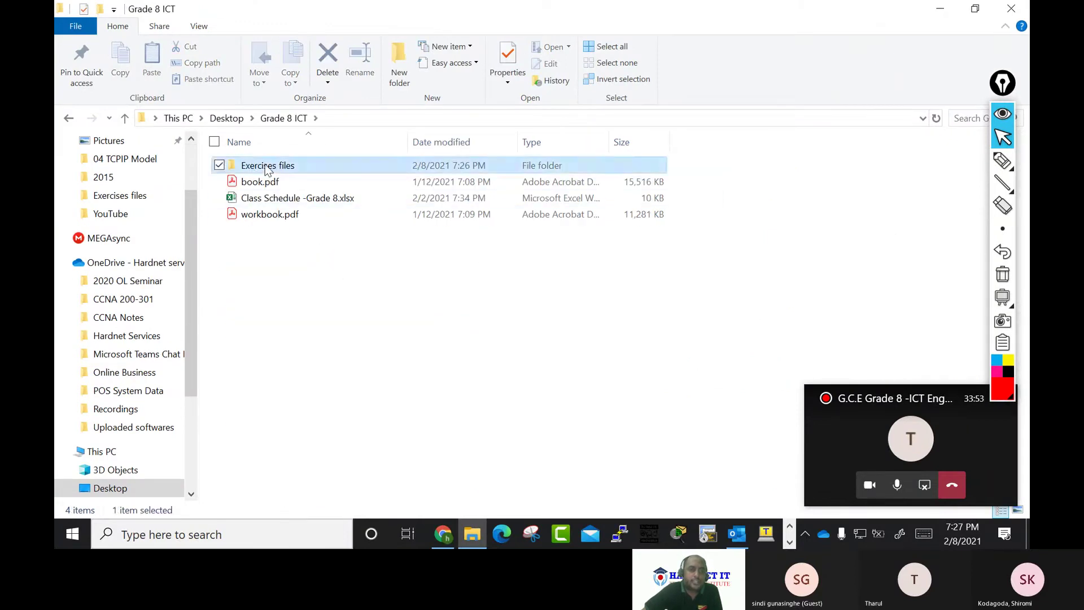
left_click(257, 170)
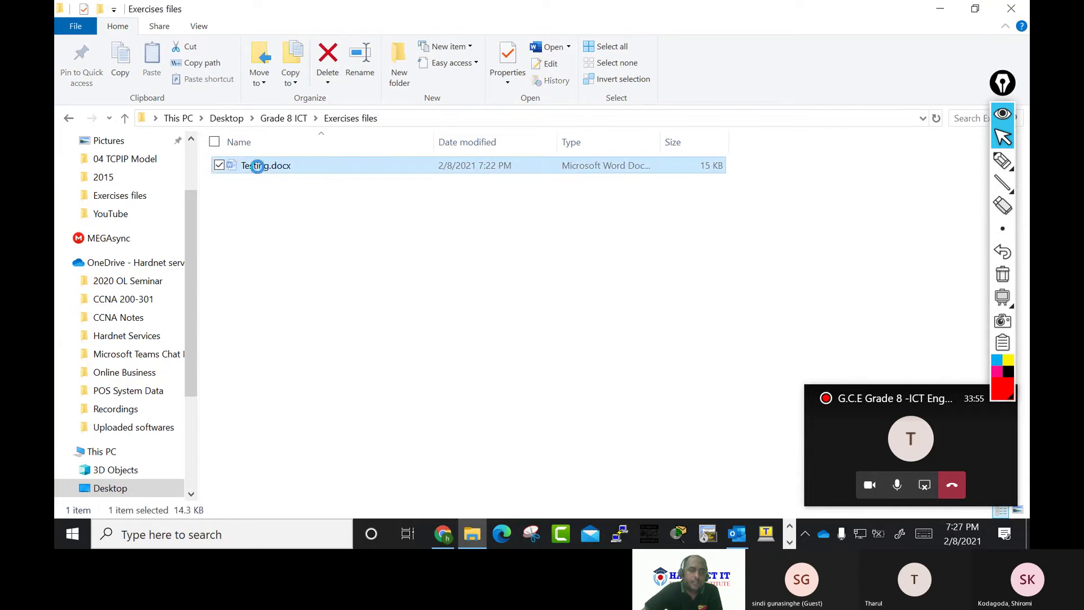
right_click(257, 169)
left_click(144, 508)
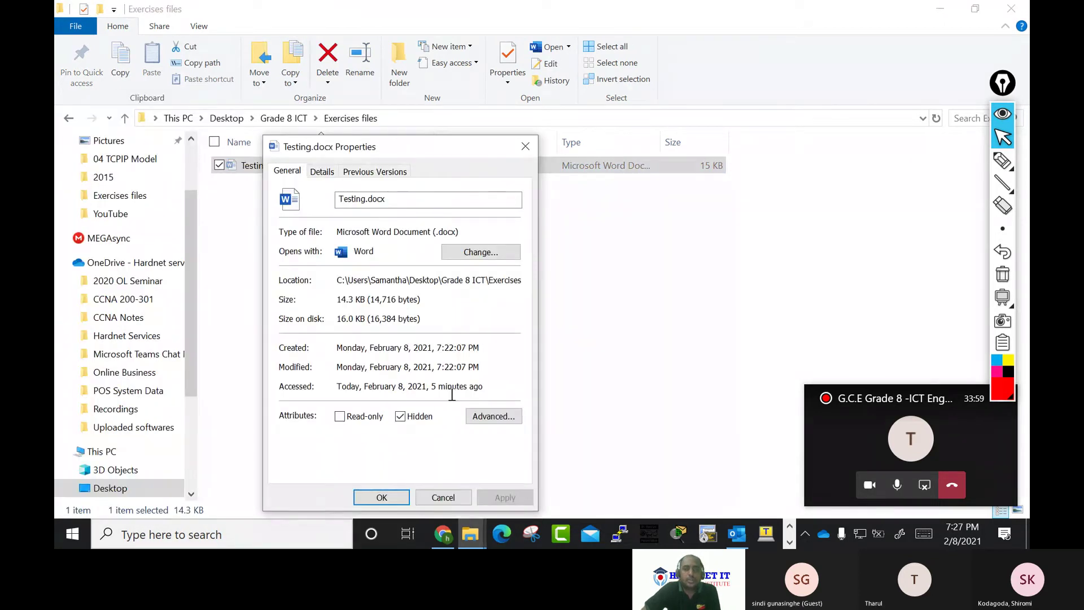
left_click(495, 418)
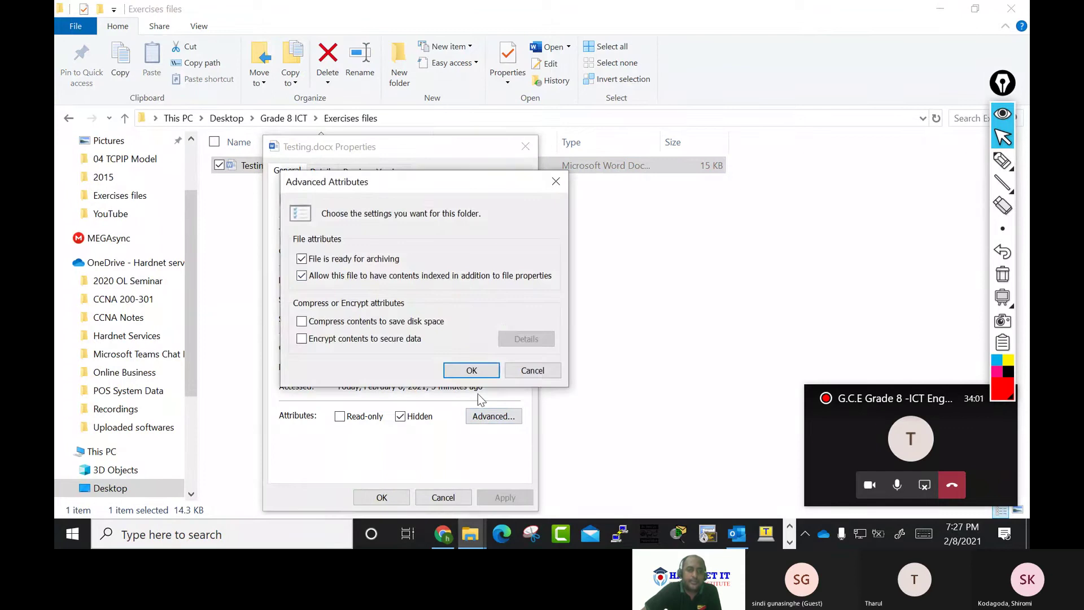
left_click(531, 370)
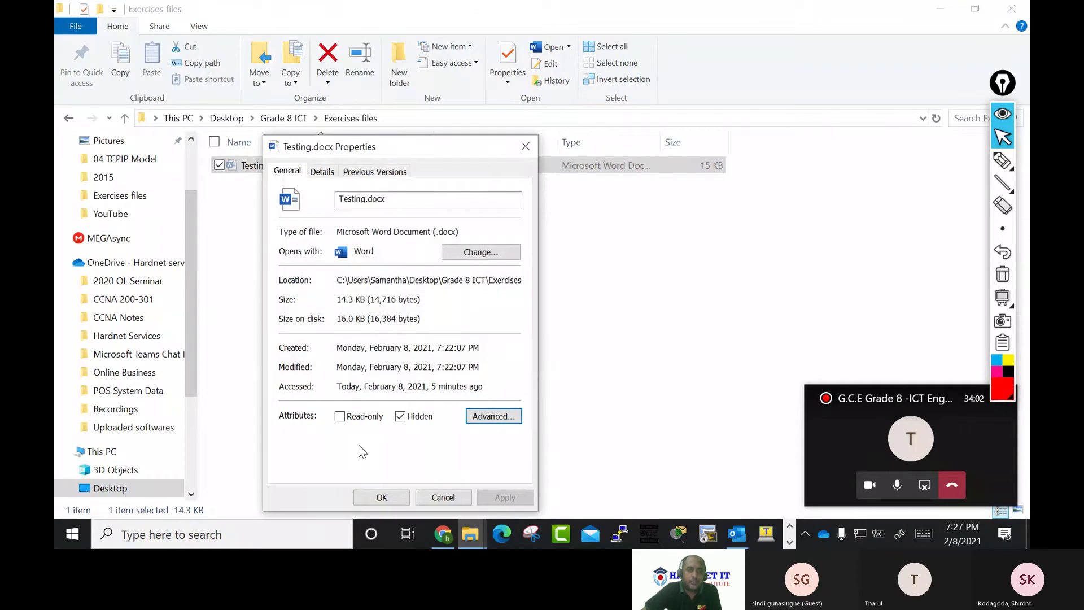
Set the Read-only attribute on Testing.docx, apply it, and close the file's properties
left_click(341, 417)
left_click(502, 497)
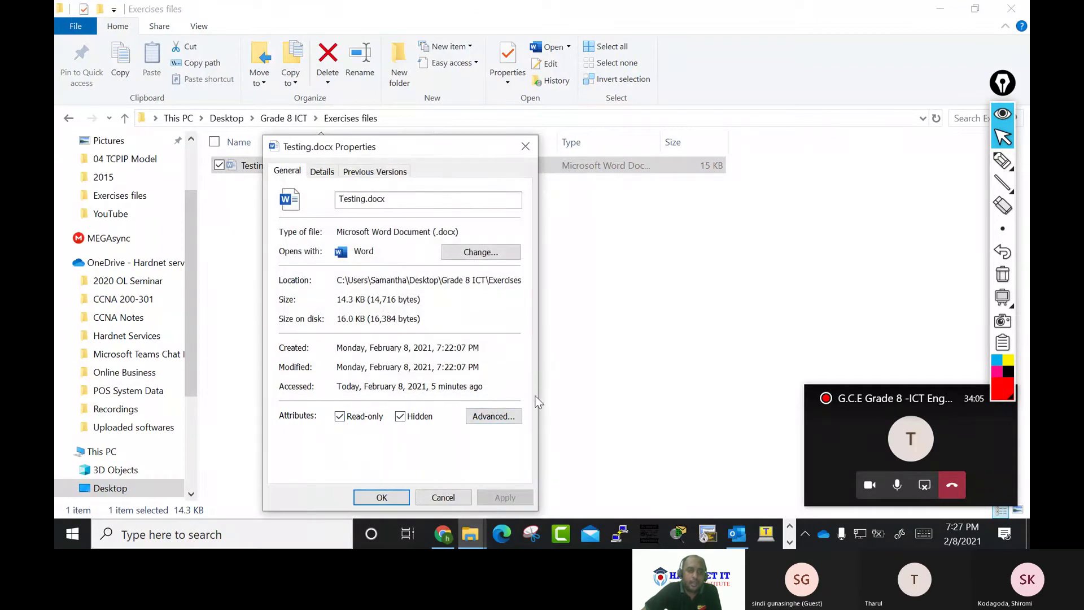
left_click(389, 497)
left_click(318, 286)
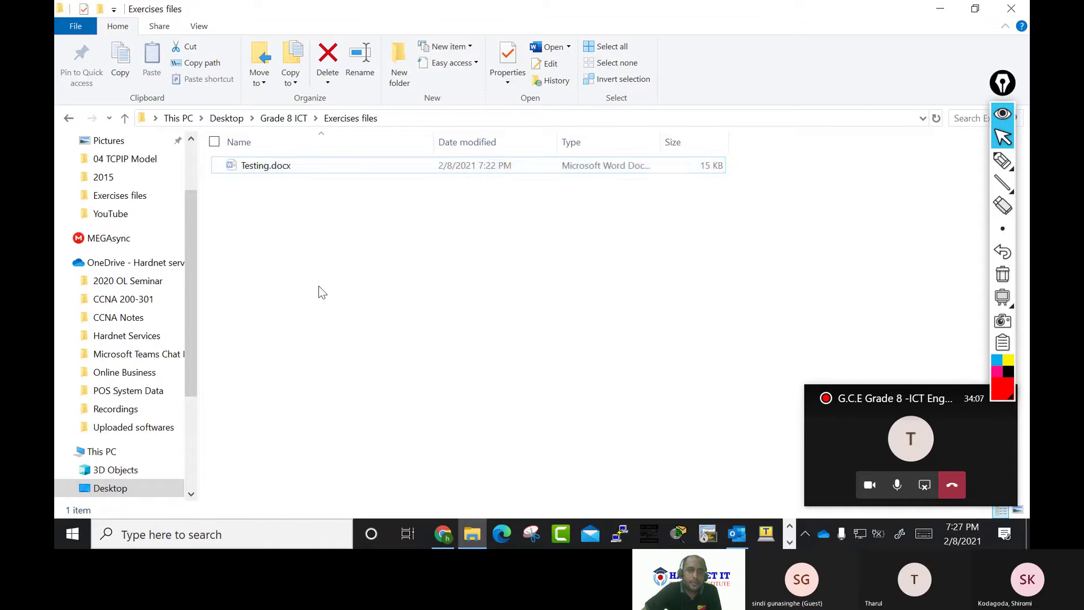
Open Testing.docx in Word and add the text "efwefergerg" and a new line after "This is my testing file"
double_click(249, 165)
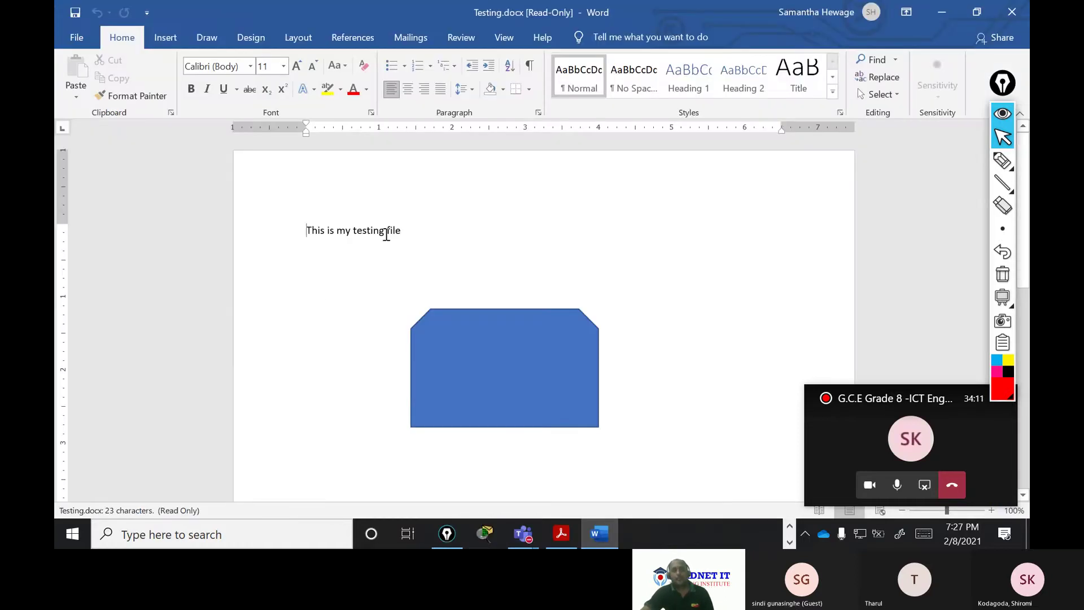
left_click(416, 229)
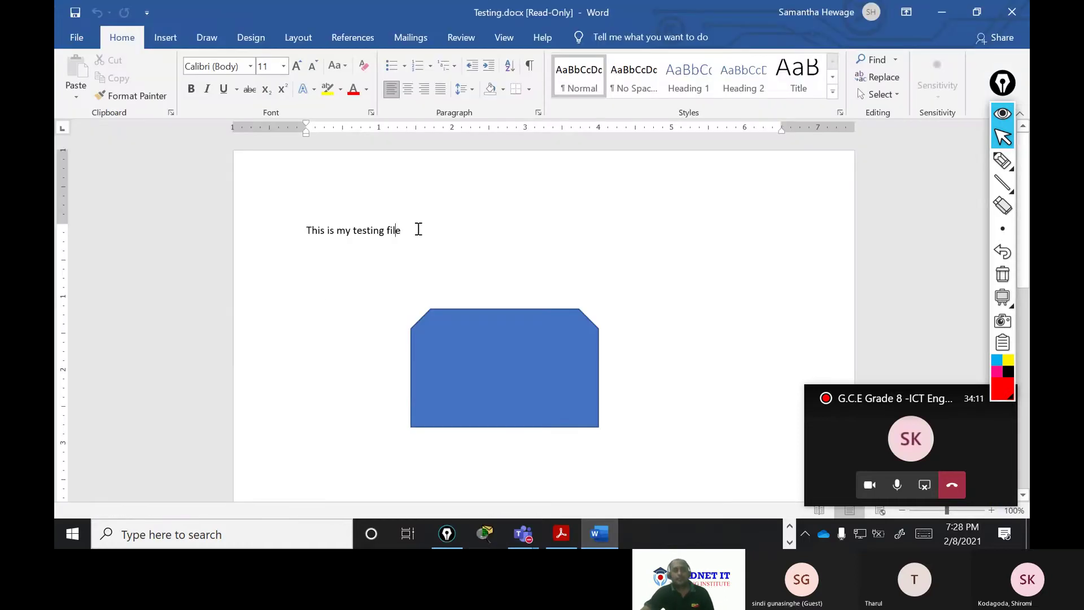
type("efwefergerg")
key("Return")
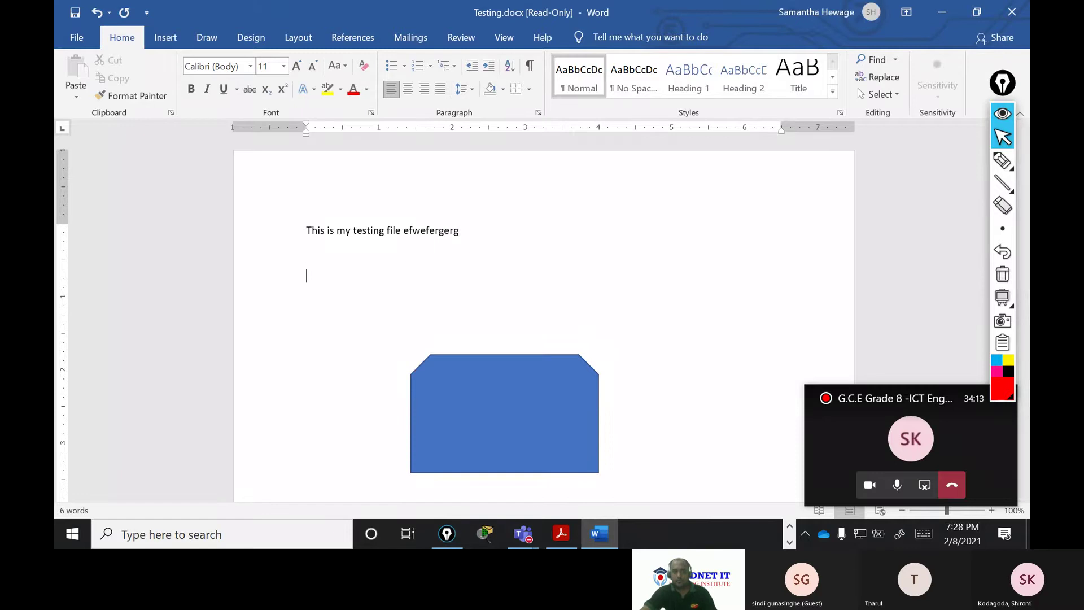
Close the edited read-only document, saving the changes as "Testing 1.docx" in Exercises files, and return to that folder
left_click(1012, 12)
left_click(496, 283)
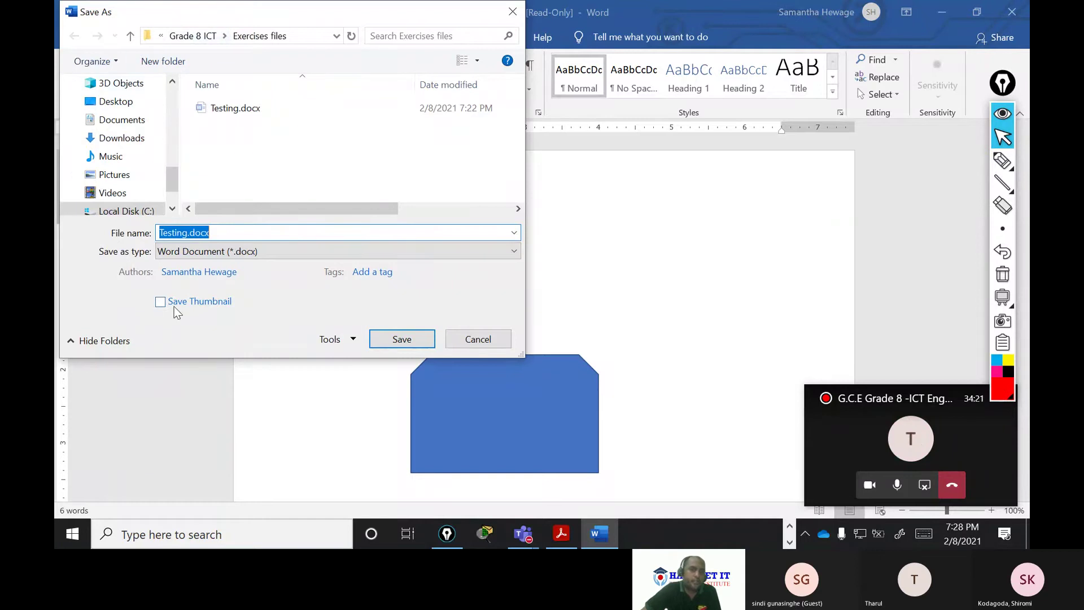
left_click(189, 233)
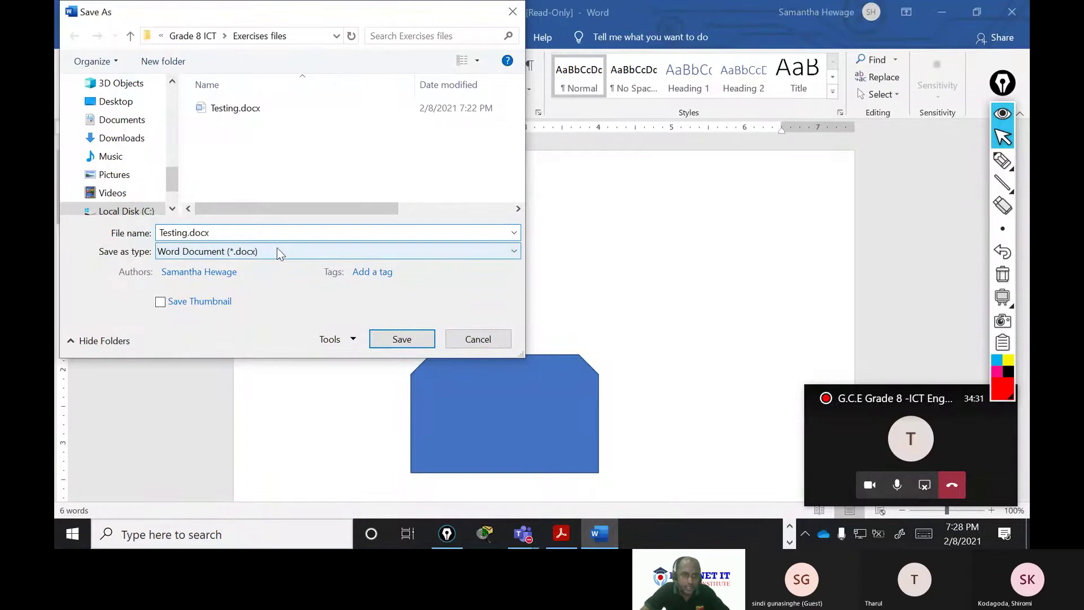
type("tes")
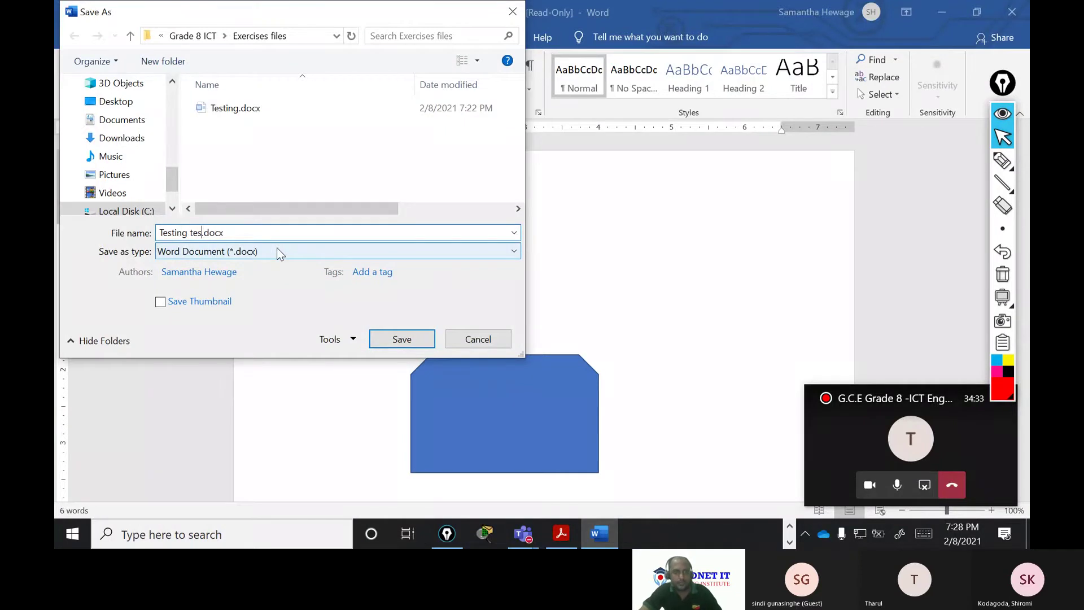
key("BackSpace")
key("BackSpace")
key("BackSpace")
type("1")
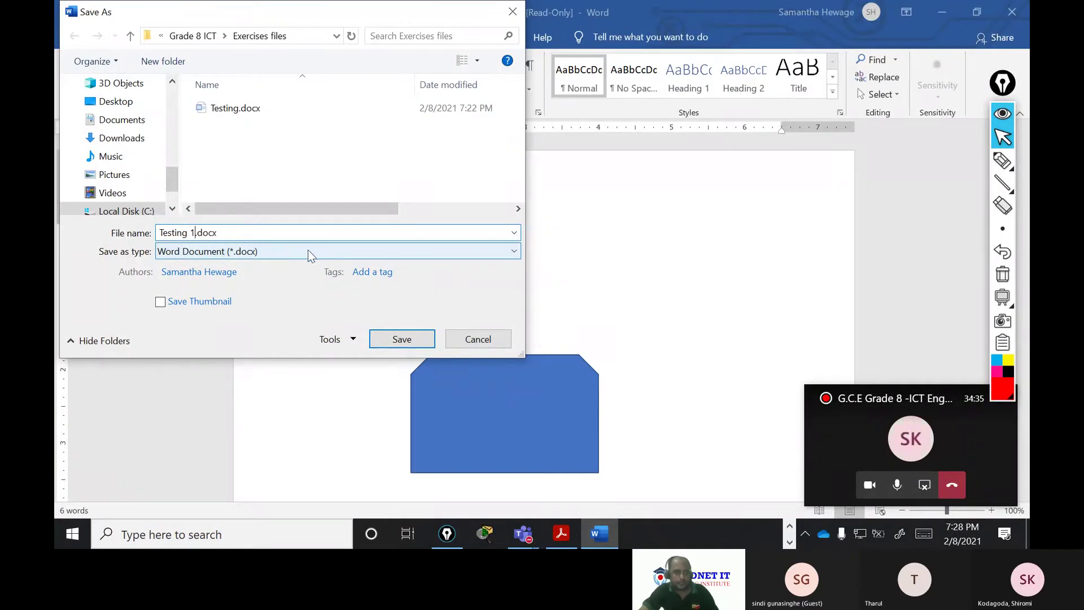
left_click(398, 339)
key("alt+Tab")
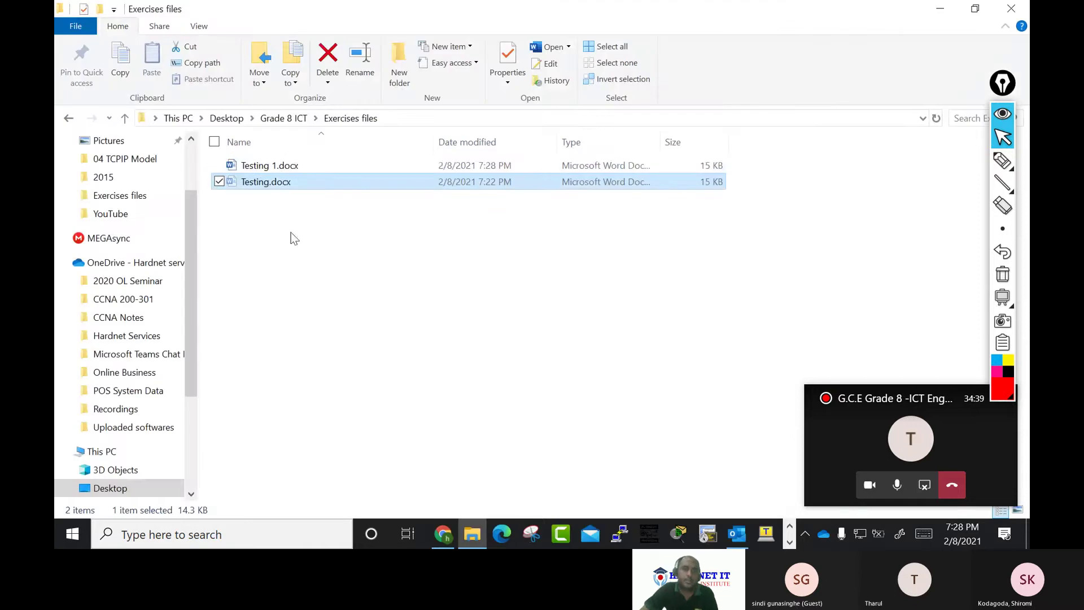
Open the original Testing.docx, check its contents, and close it
double_click(269, 190)
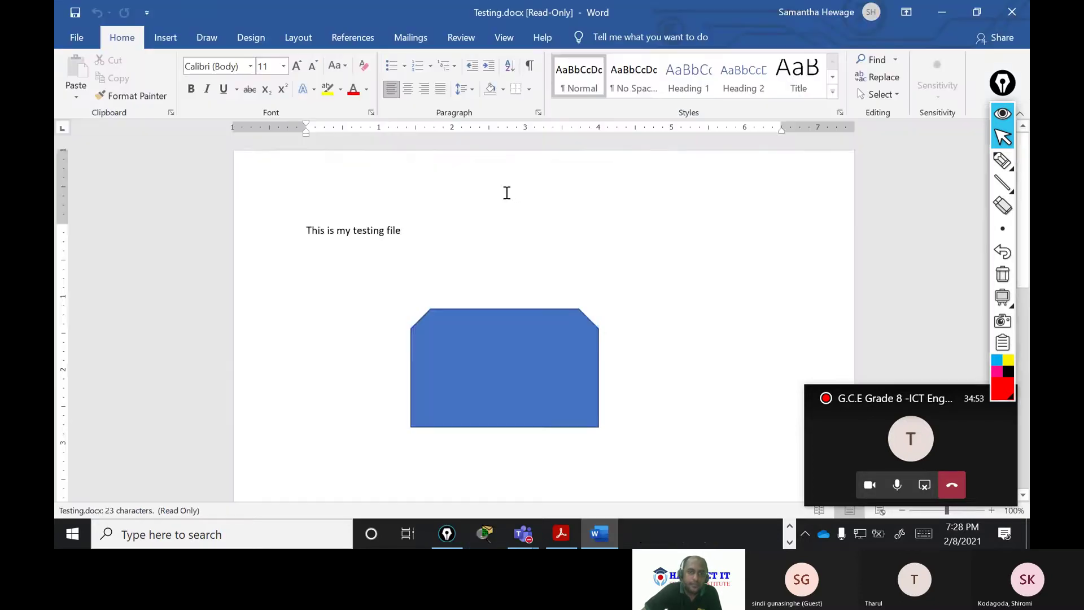
scroll(404, 320, "down", 5)
scroll(404, 319, "up", 5)
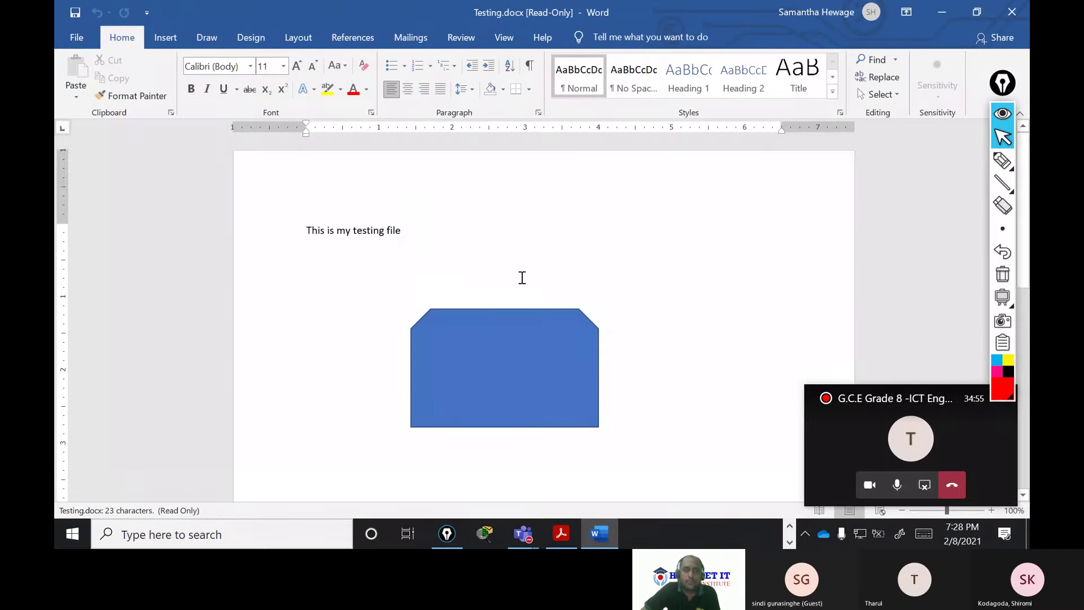
left_click(1022, 12)
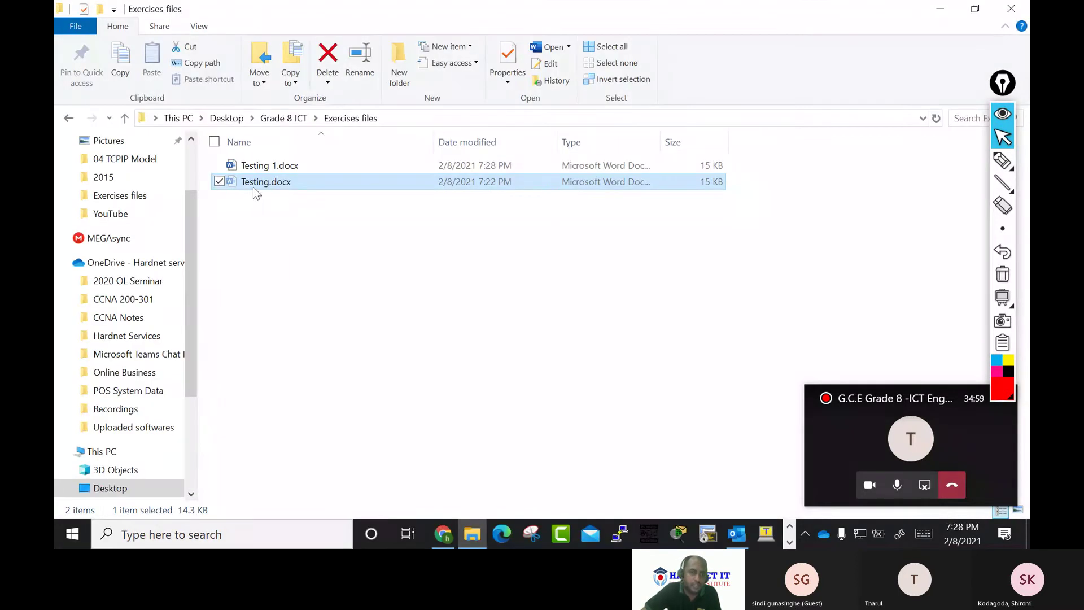
Clear the Read-only attribute of Testing.docx, leaving its advanced attributes as they are, and apply the change
right_click(253, 187)
left_click(96, 507)
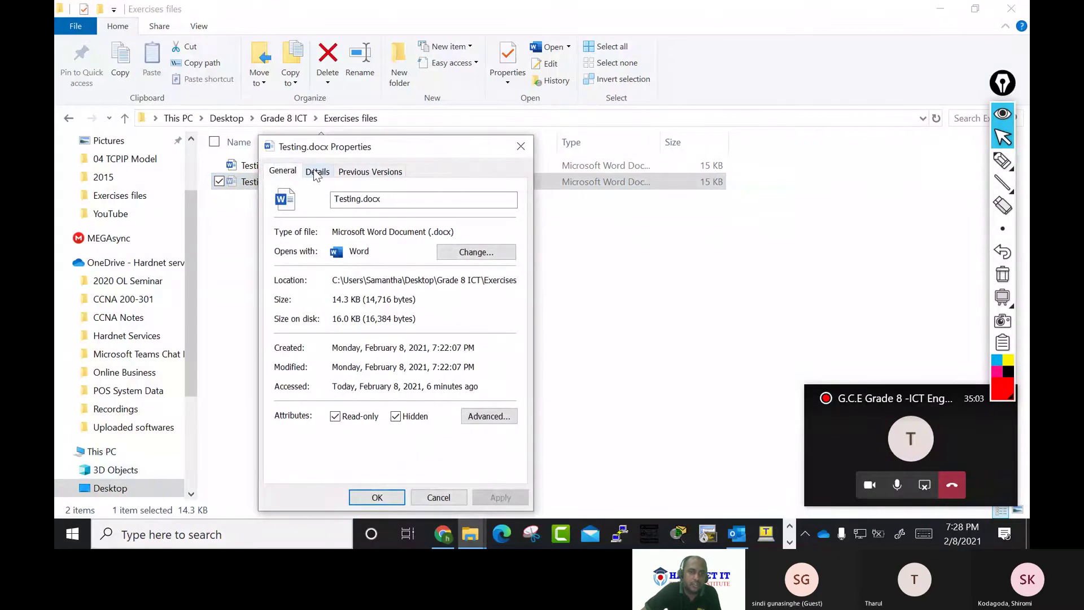
left_click(495, 418)
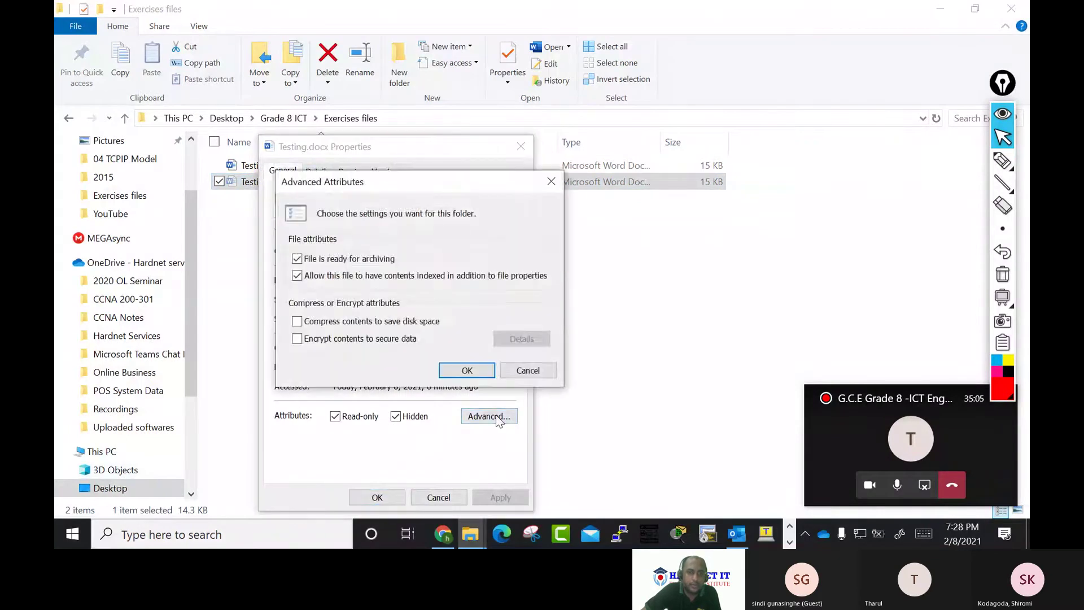
left_click(527, 368)
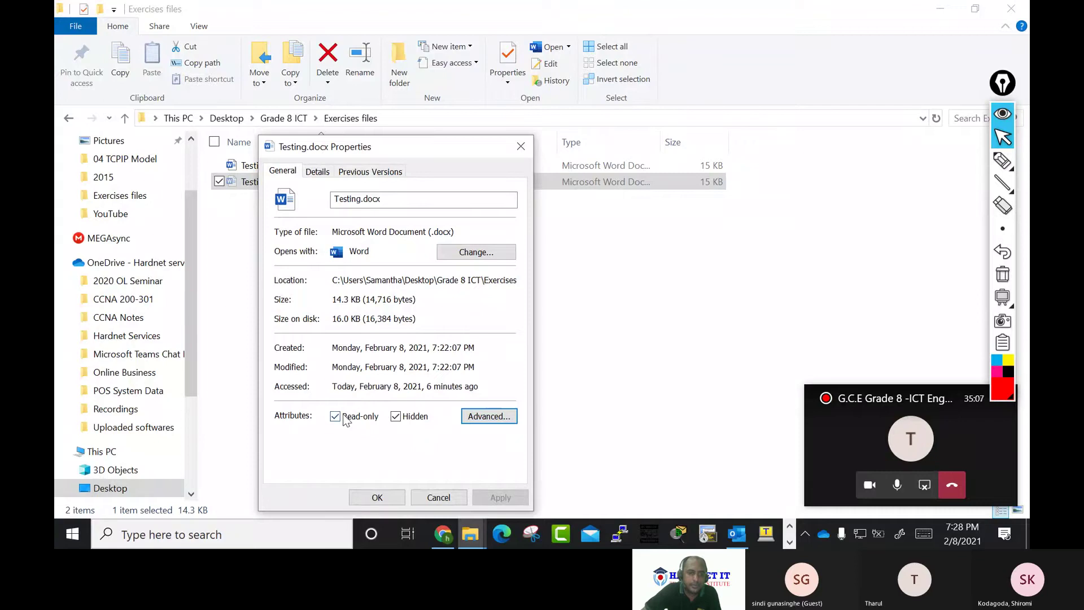
left_click(343, 417)
left_click(497, 498)
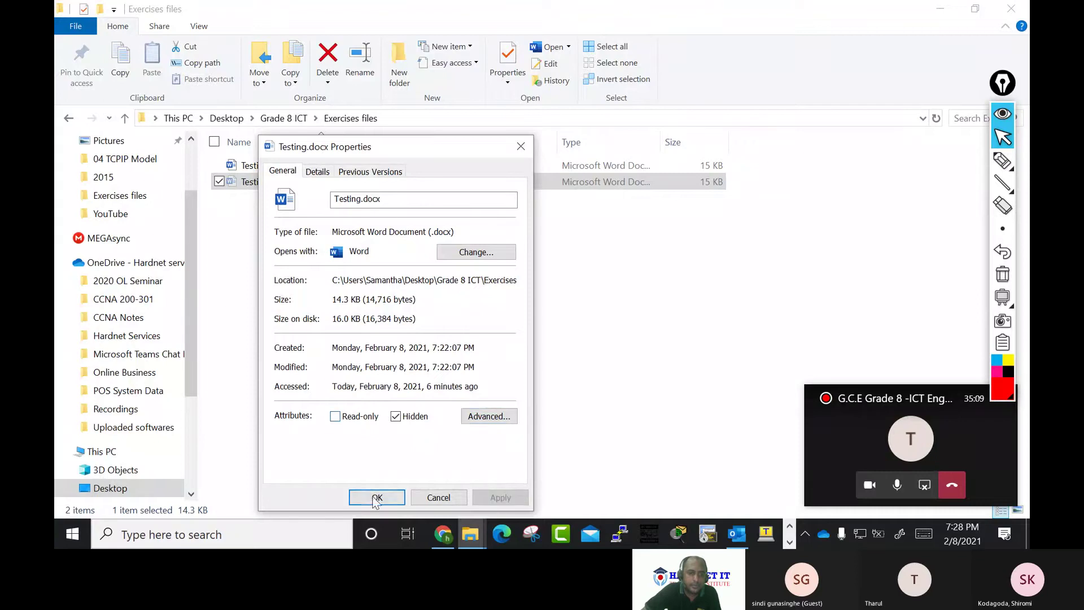
left_click(374, 498)
left_click(328, 392)
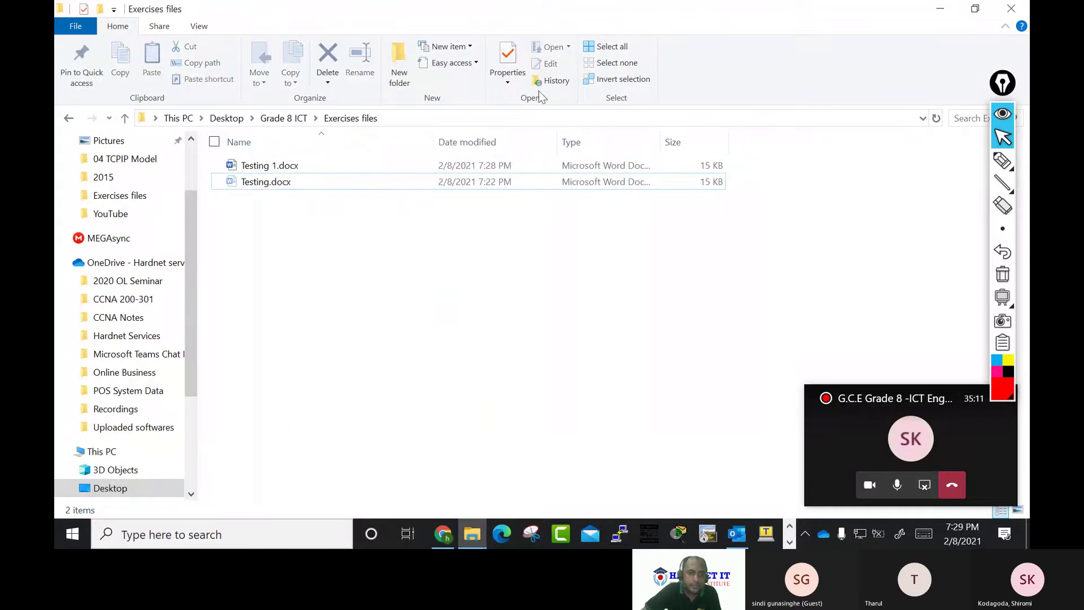
Turn off the display of hidden items in the Exercises files folder and turn it back on
left_click(198, 26)
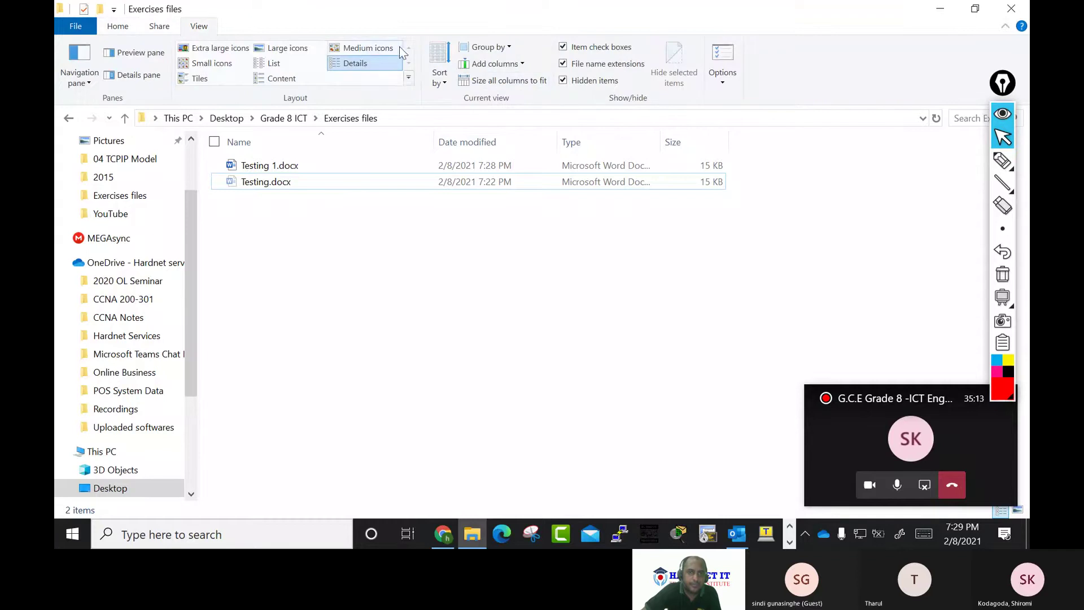
left_click(571, 83)
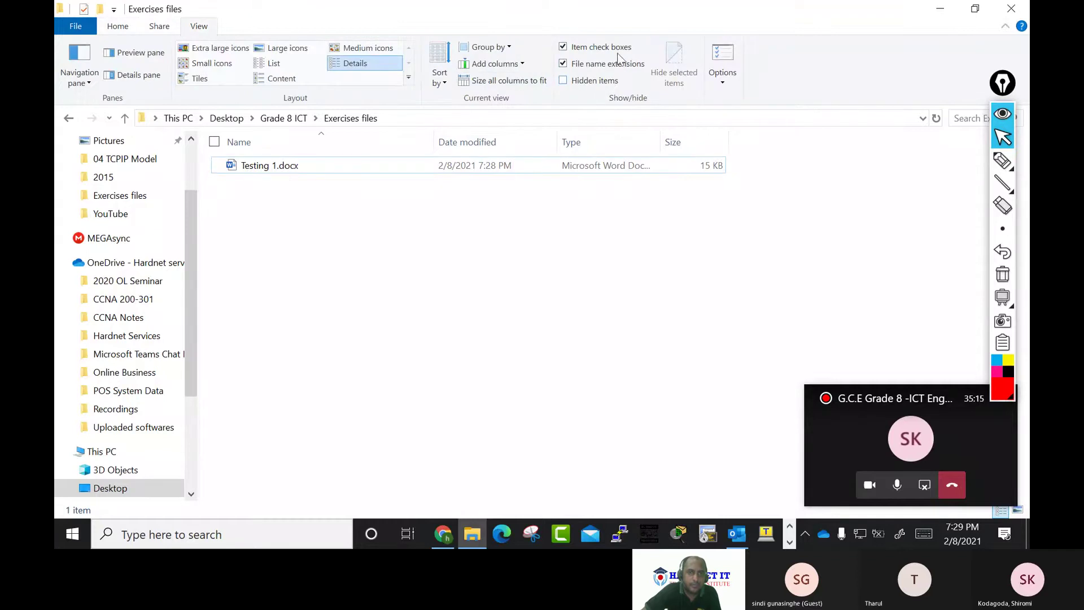
left_click(592, 82)
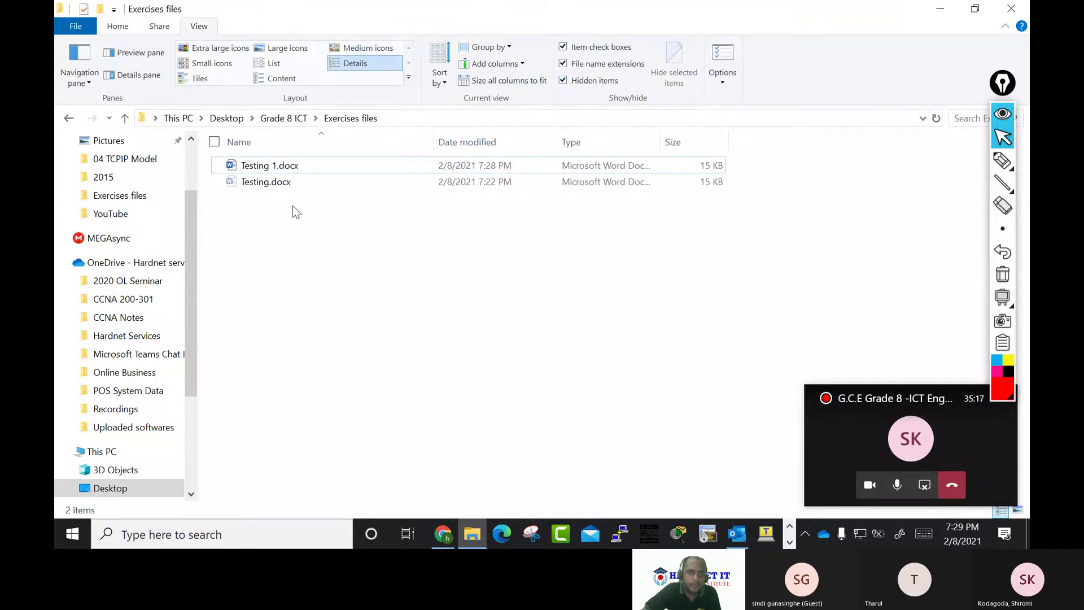
Open Testing.docx, add "fgfgfh" two lines below "This is my testing file", and close the document with the changes saved
double_click(273, 185)
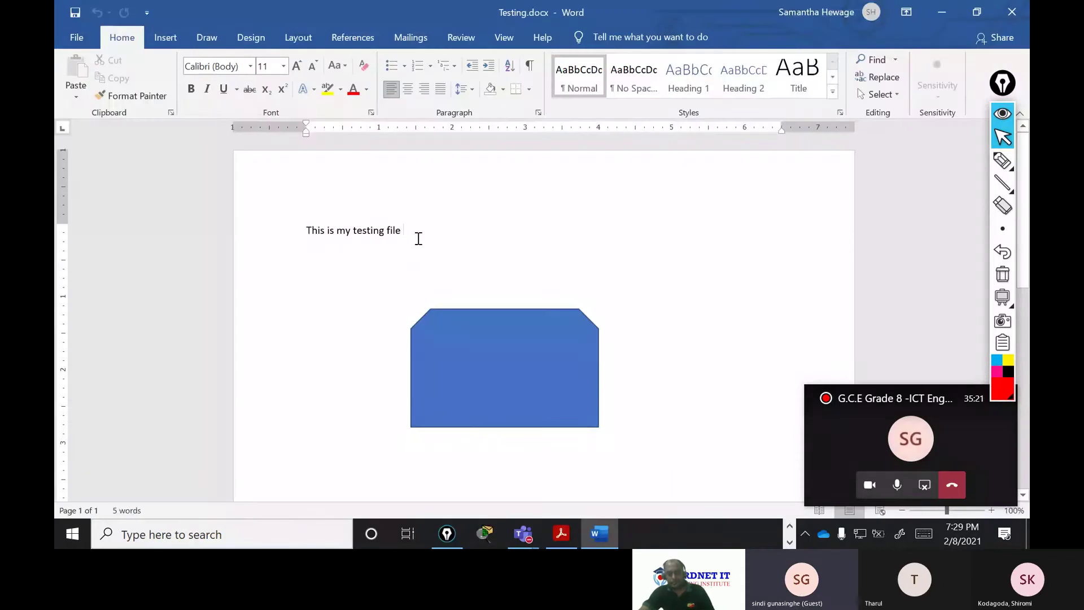
key("Return")
key("Return")
type("fgfgfh")
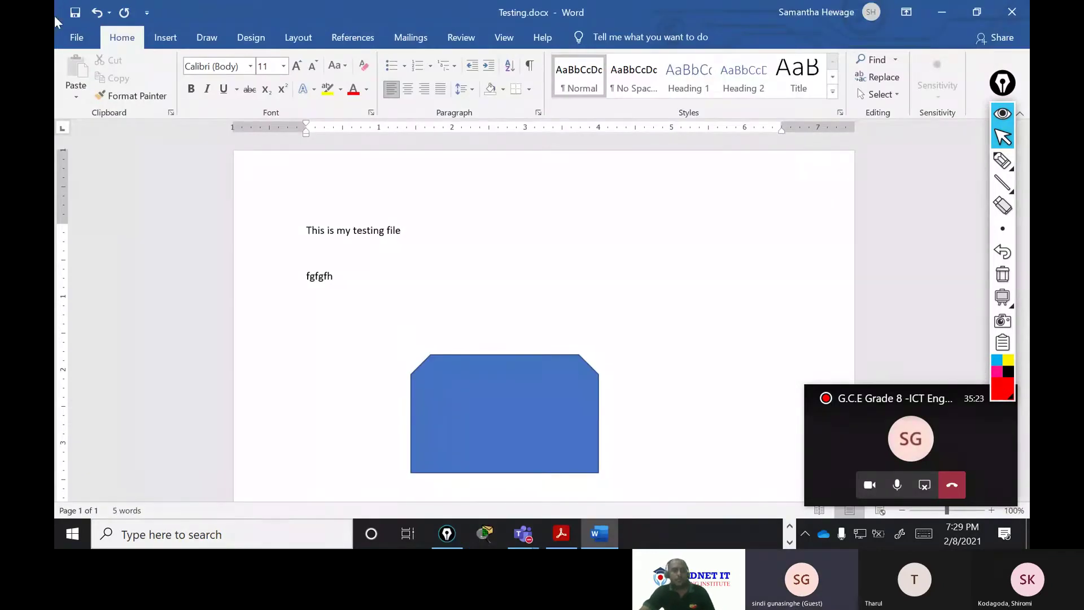
left_click(1022, 16)
left_click(327, 332)
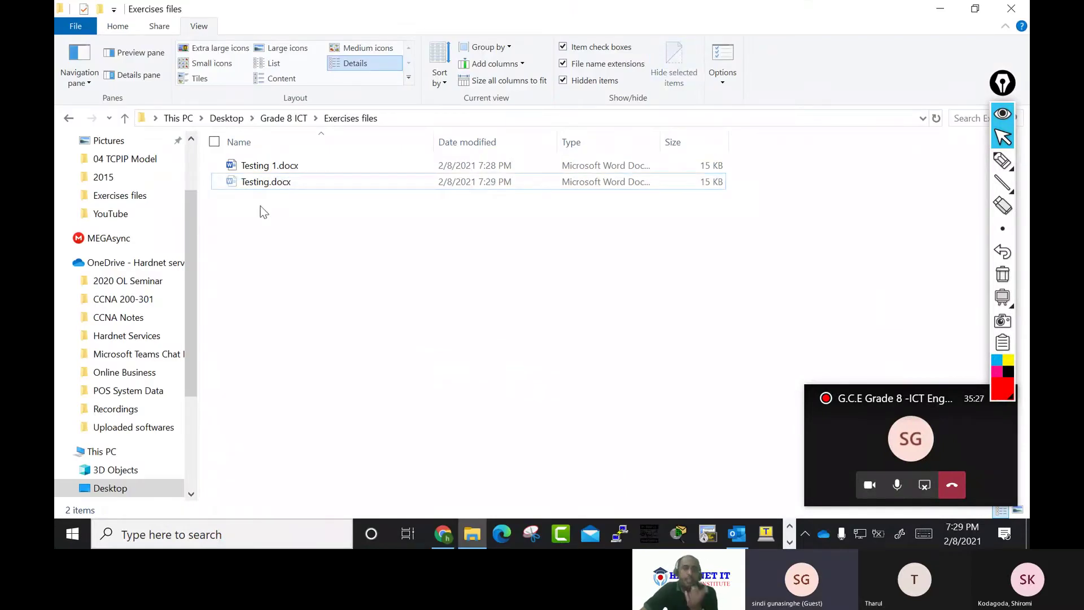
View the attributes of Testing.docx in its properties and close them without changes
left_click(250, 185)
right_click(250, 184)
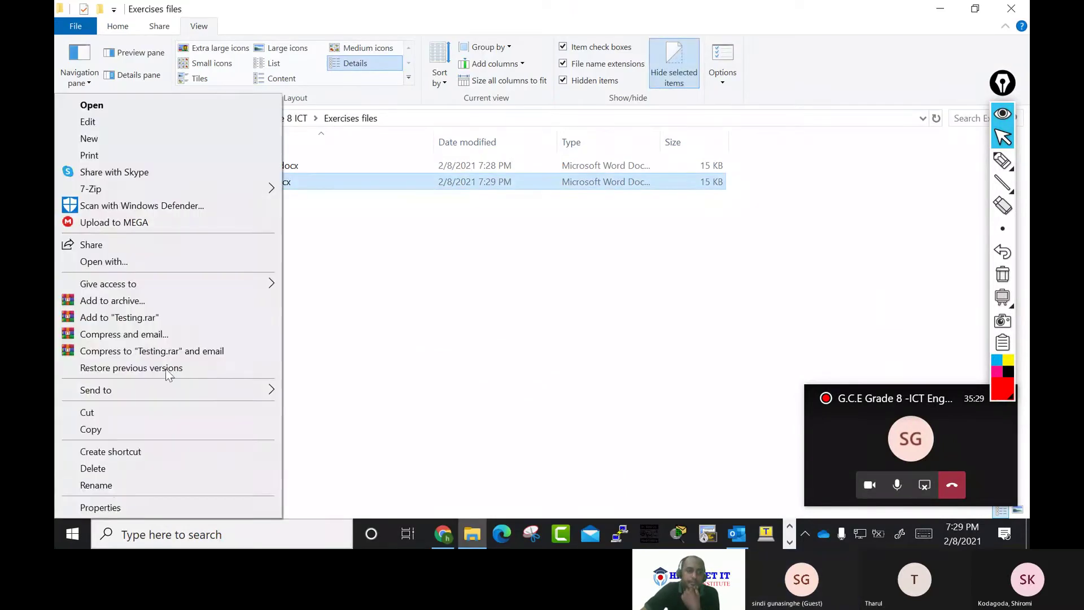
left_click(118, 506)
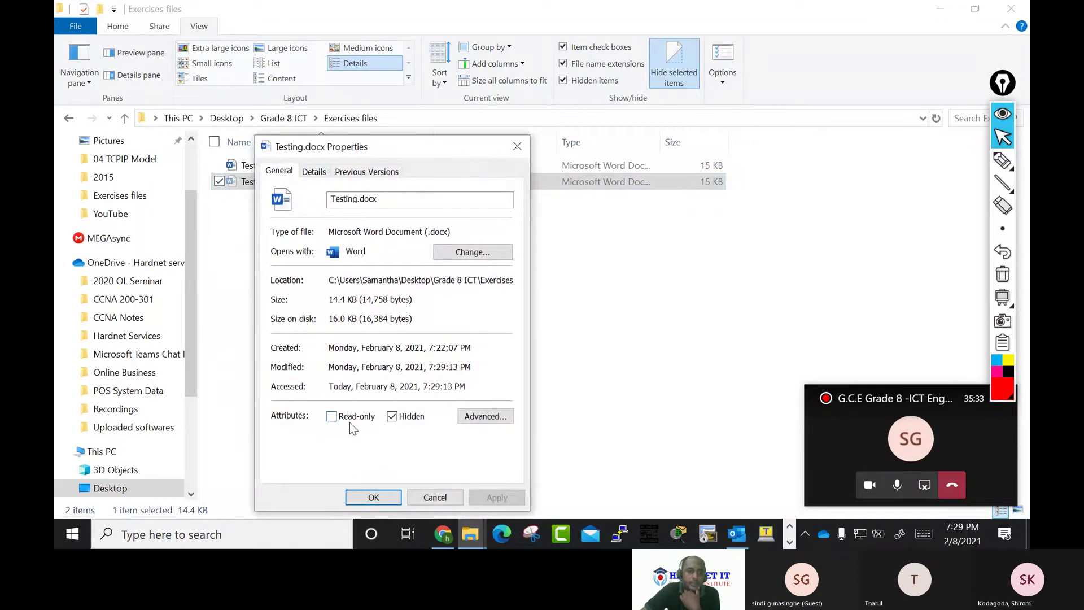
left_click(434, 497)
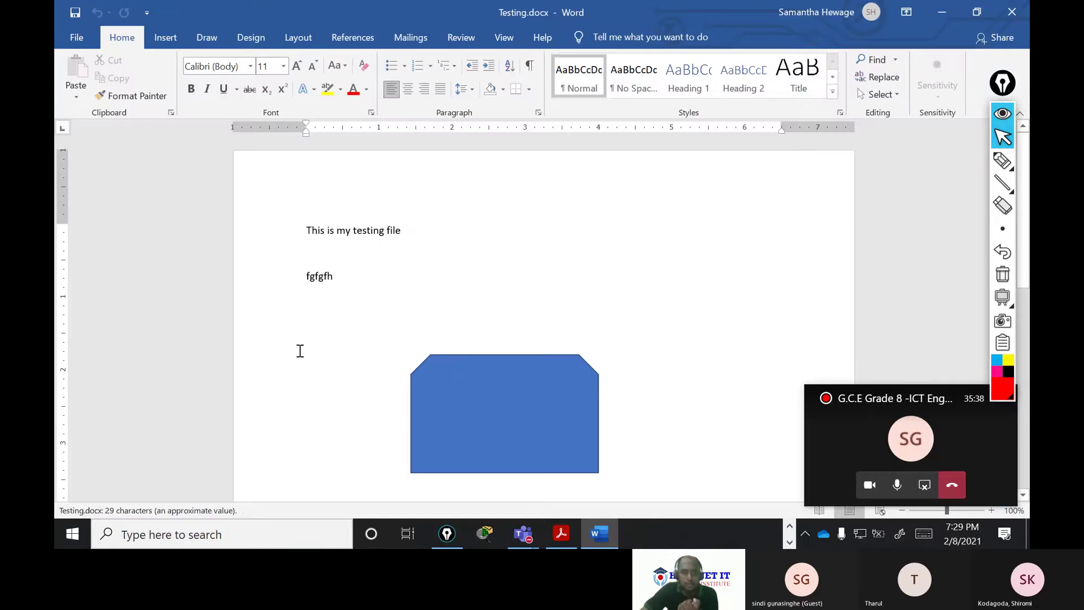
In Testing.docx, append "gfhfdhfg" to the "fgfgfh" line, add "dfdgfdhgfdh" on a new line, and save
left_click(390, 277)
type("gfhfdhfg")
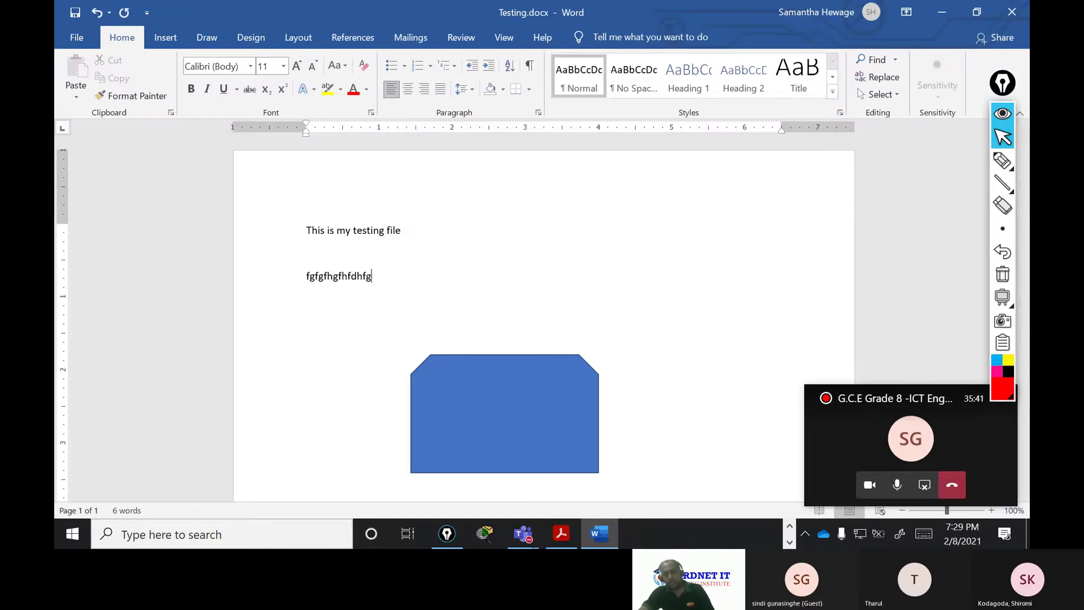
key("Return")
type("dfdgfdhgfdh")
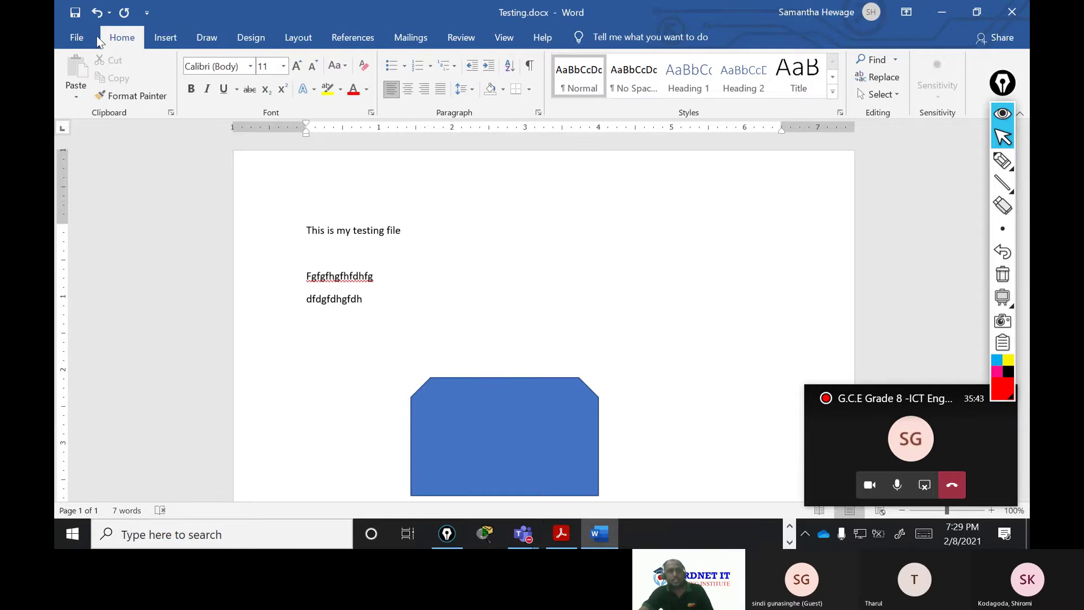
left_click(75, 14)
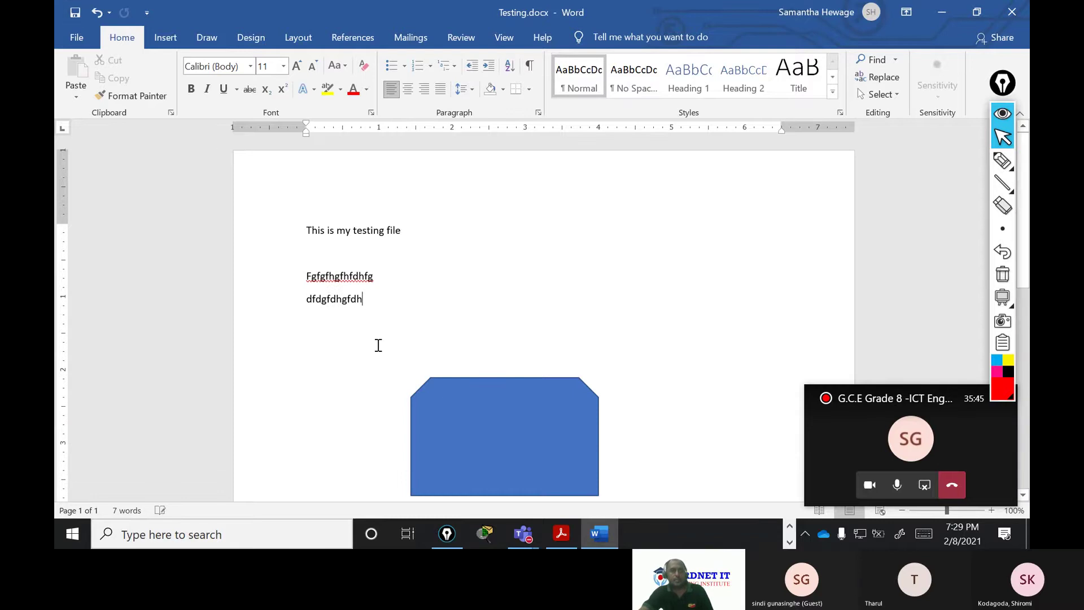
Add "fdgfdghfdh" after a blank line at the end of the text and close Testing.docx with the changes saved
key("Return")
key("Return")
type("fdgfdghfdh")
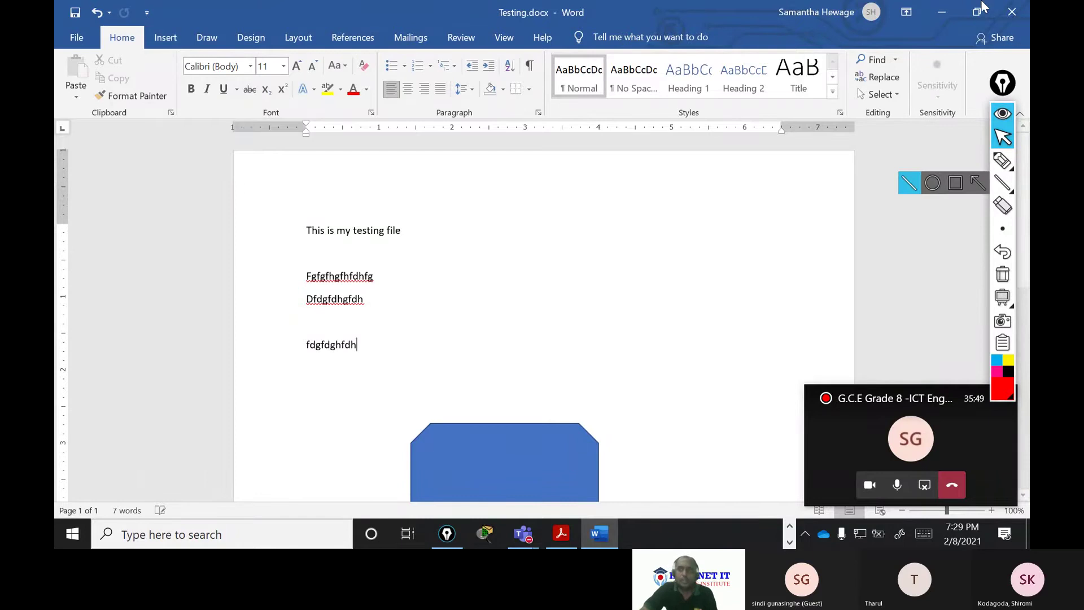
left_click(1026, 11)
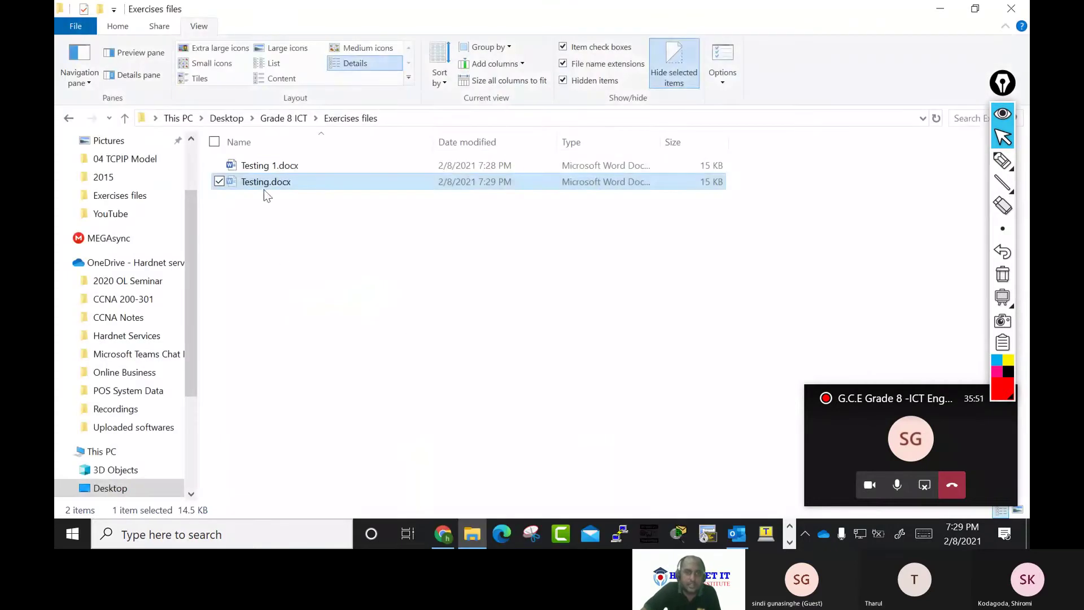
Set the Read-only attribute on Testing.docx again, apply it, and close the properties
right_click(275, 187)
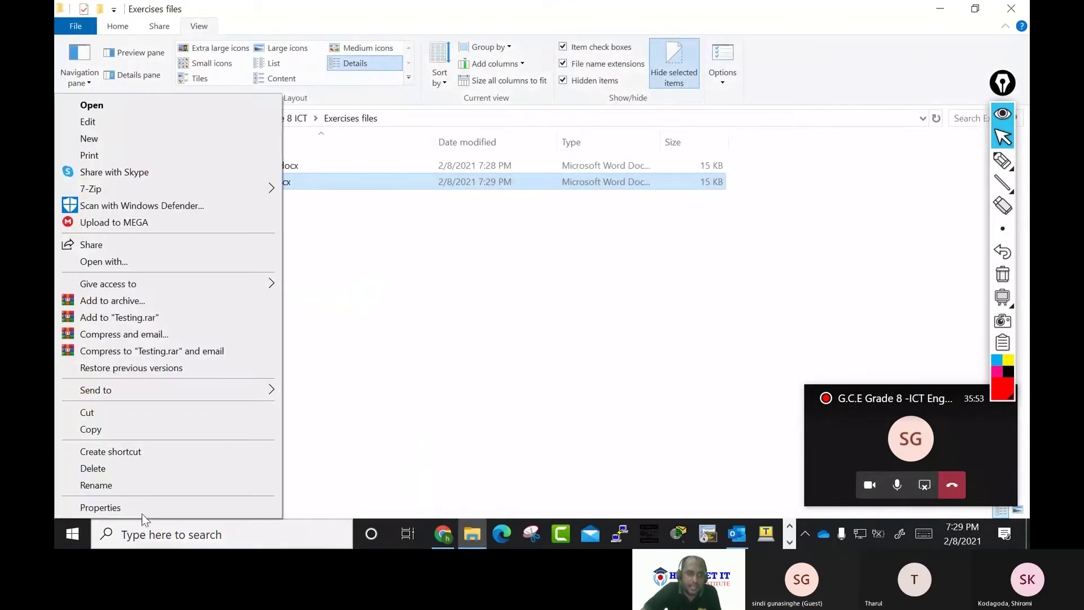
left_click(141, 508)
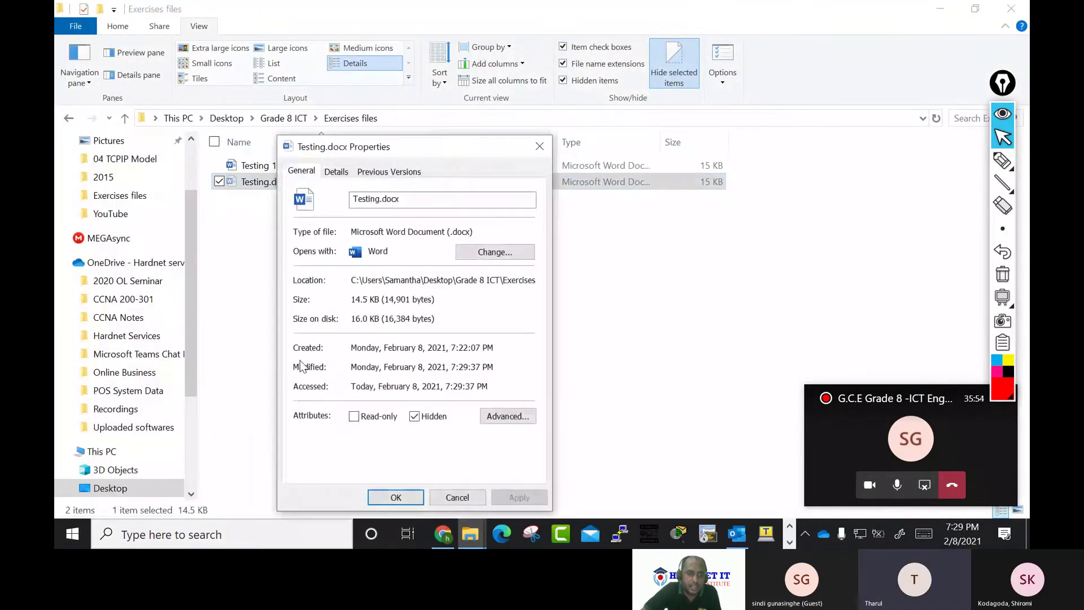
left_click(355, 416)
left_click(503, 499)
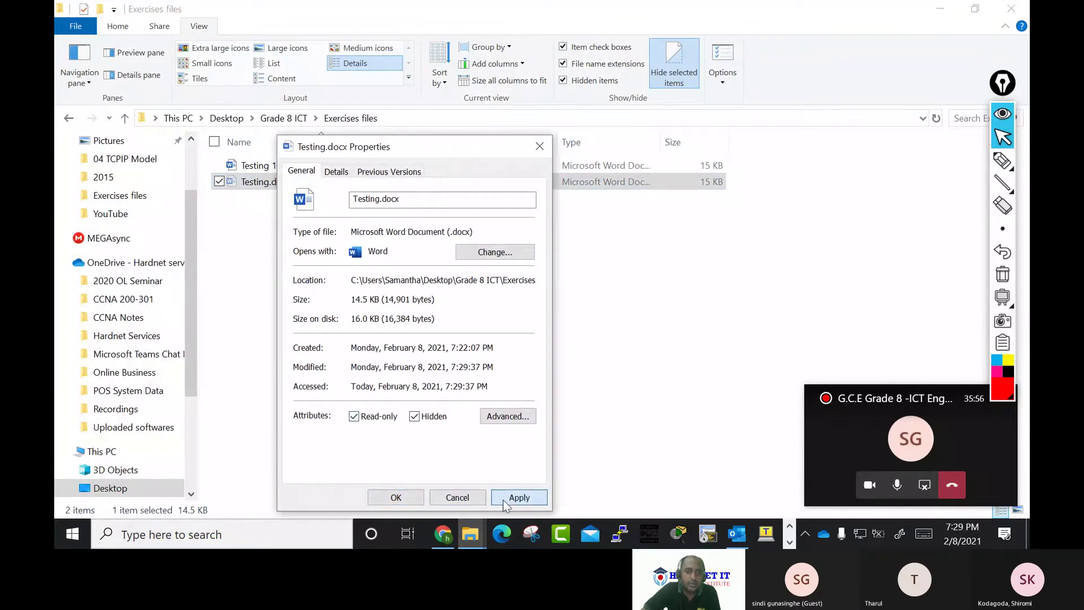
left_click(395, 497)
Open the read-only Testing.docx and add "dzgdfgfdhgfdgfd" below the last line of text
double_click(268, 183)
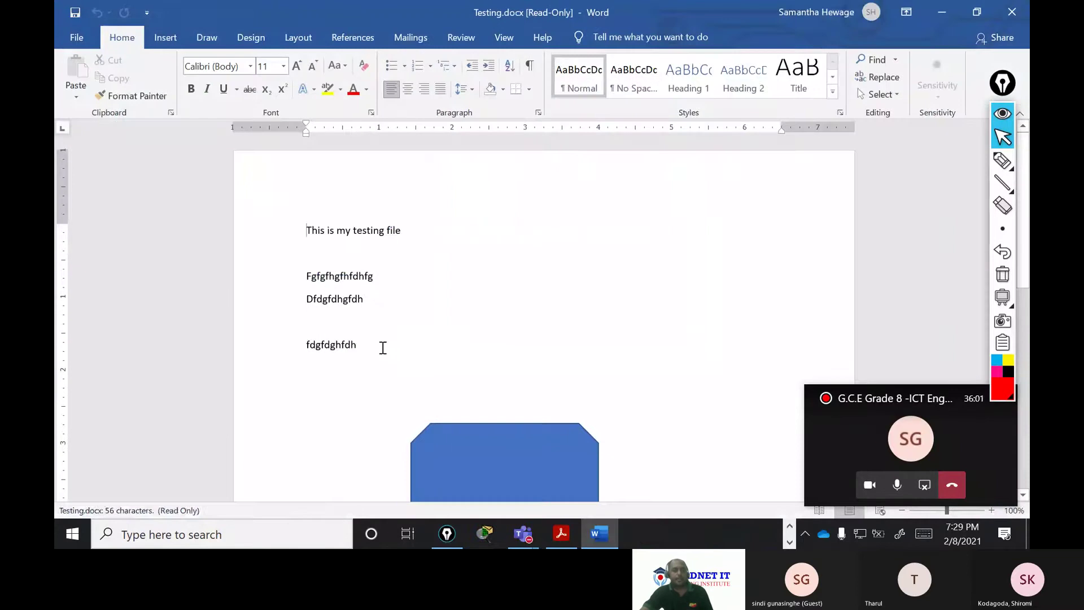
key("Return")
type("dzgdfgfdhgfdgfd")
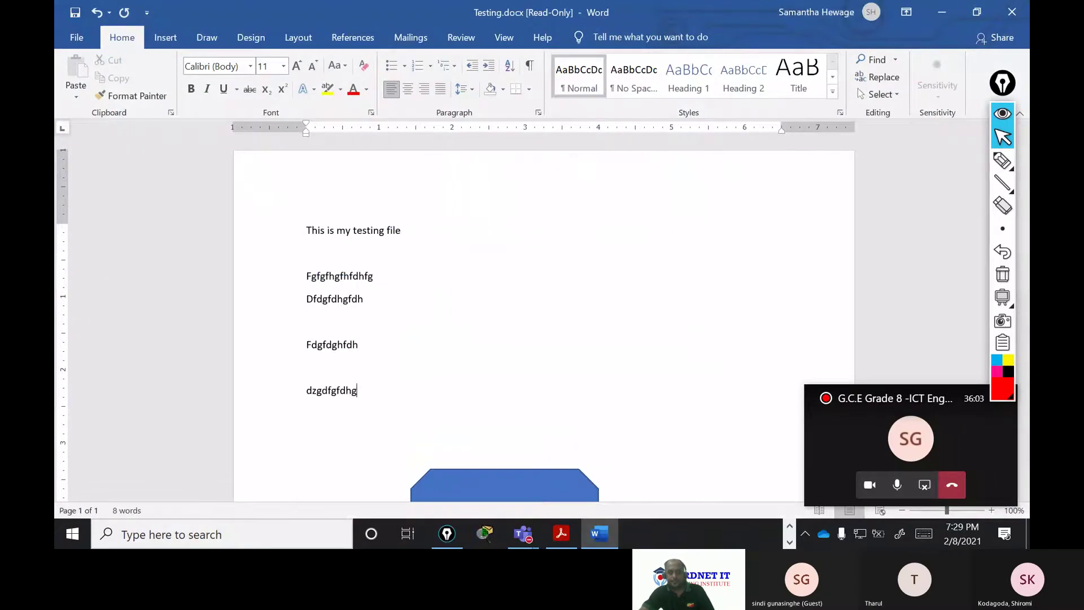
Save the edited read-only document as "Testing 2.docx" in the Exercises files folder and close it
left_click(75, 13)
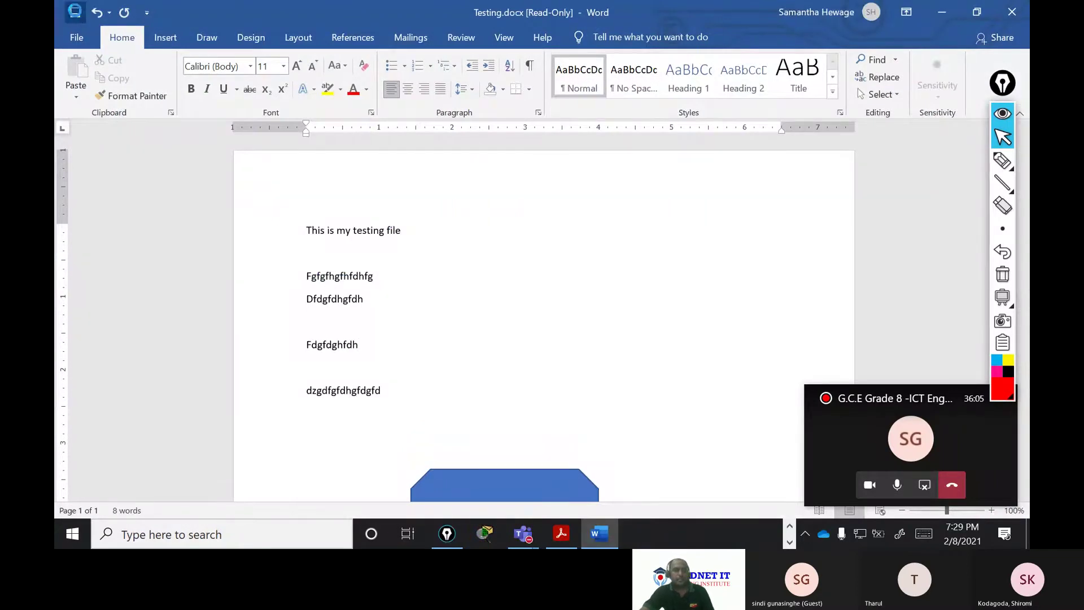
left_click_drag(270, 12, 618, 55)
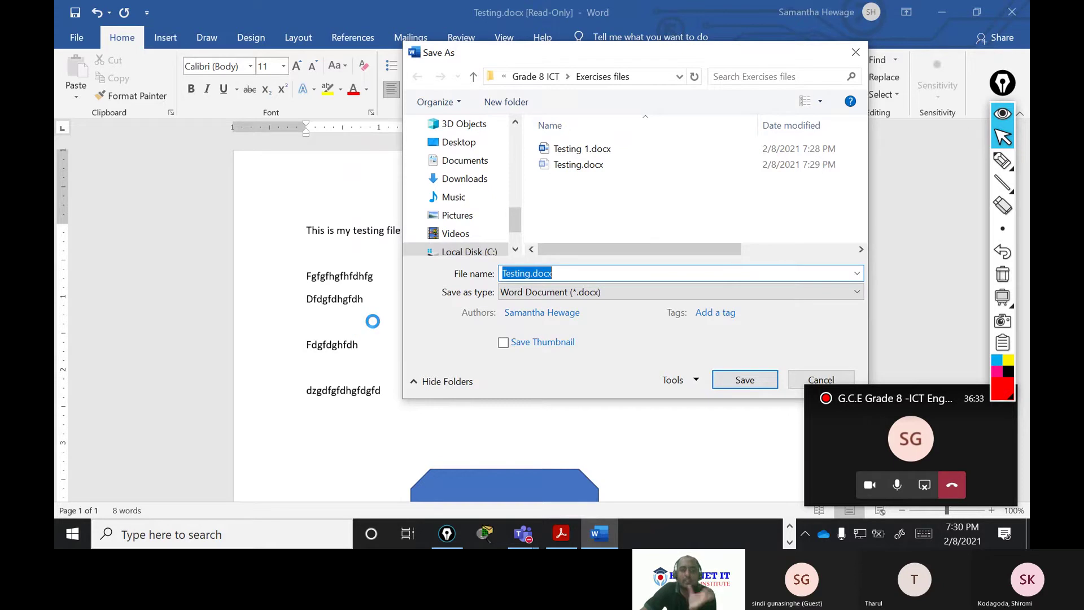
left_click(555, 275)
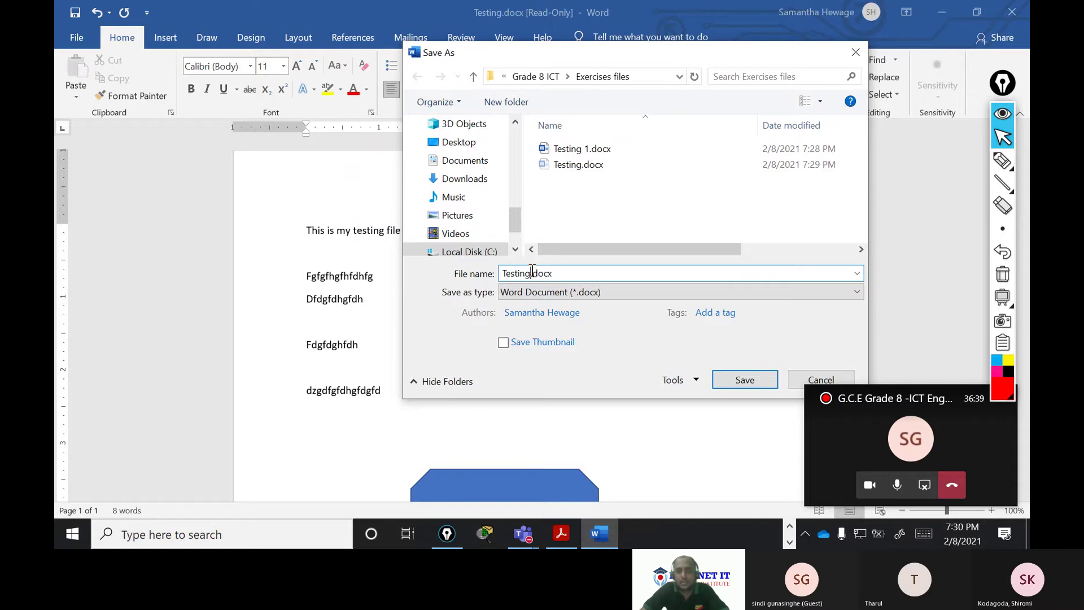
left_click(531, 272)
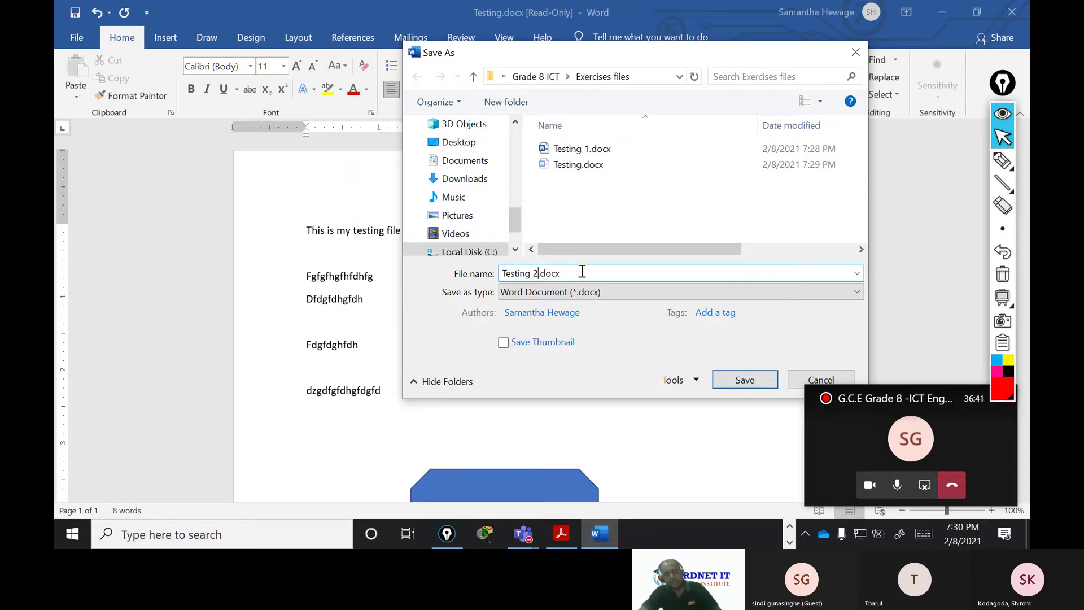
left_click(744, 380)
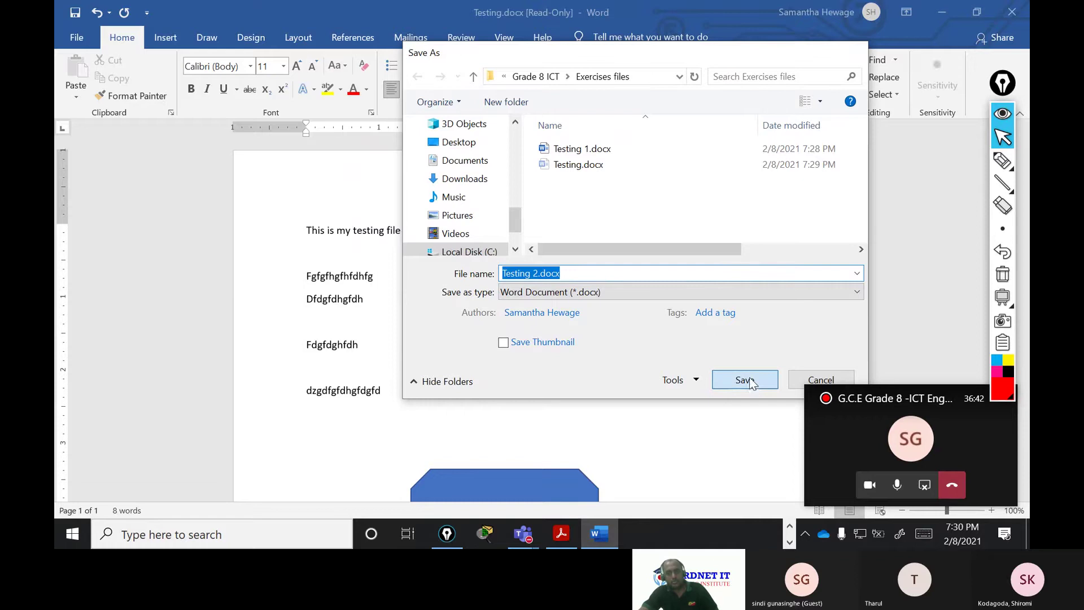
left_click(1012, 12)
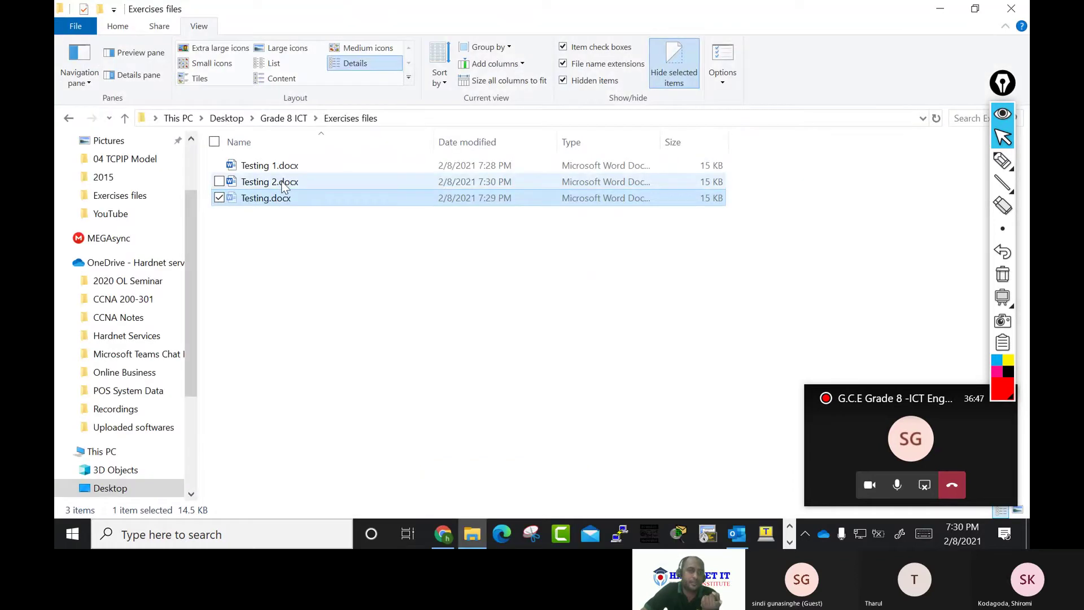
Open the properties of Testing.docx and check the default app choice for .docx files, keeping Word
left_click(284, 185)
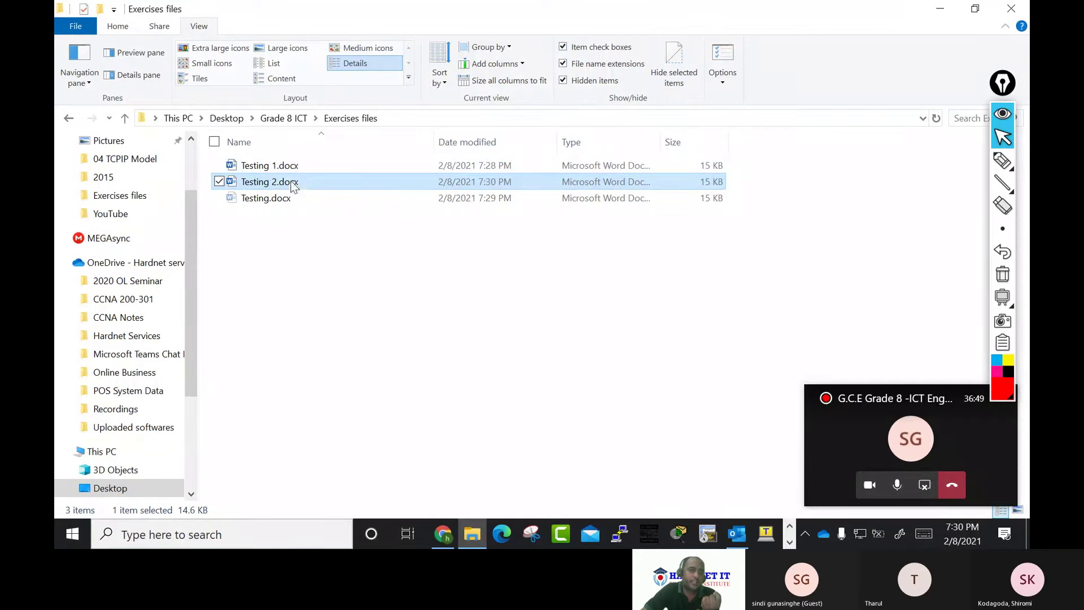
right_click(252, 198)
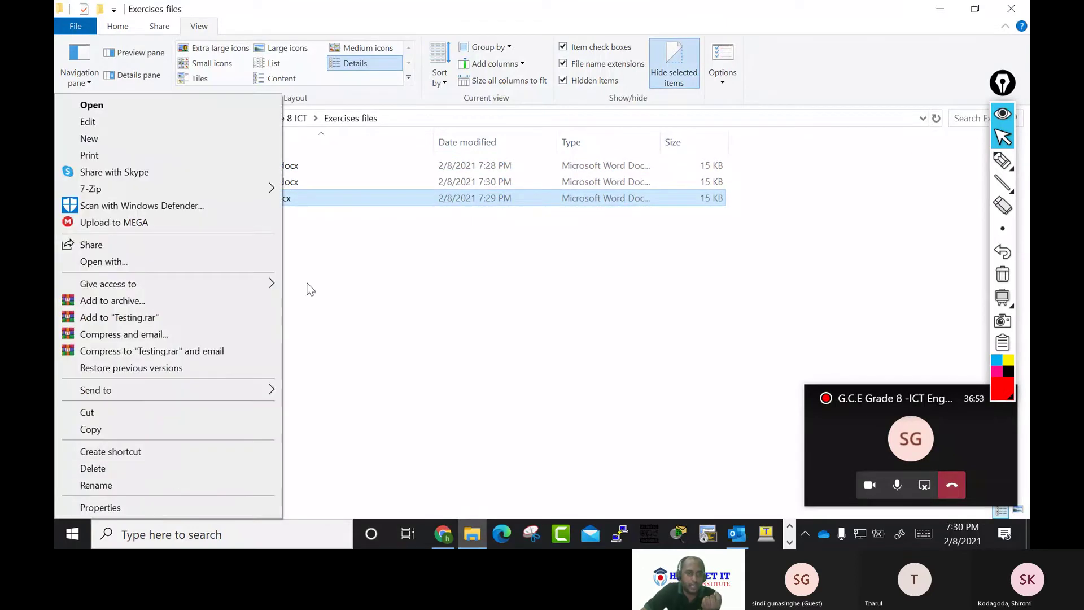
left_click(138, 508)
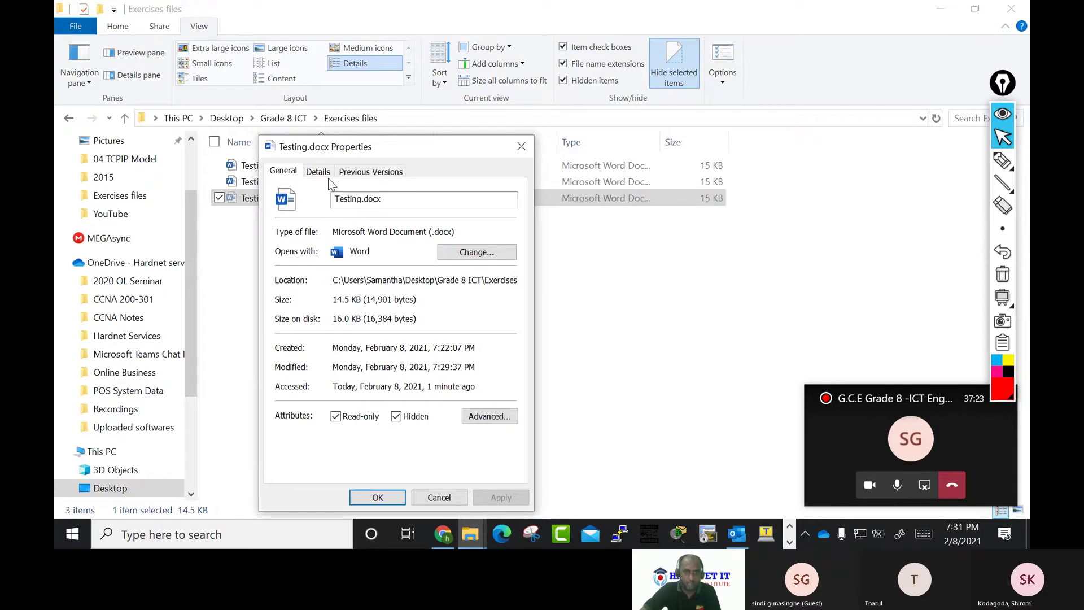
left_click(460, 251)
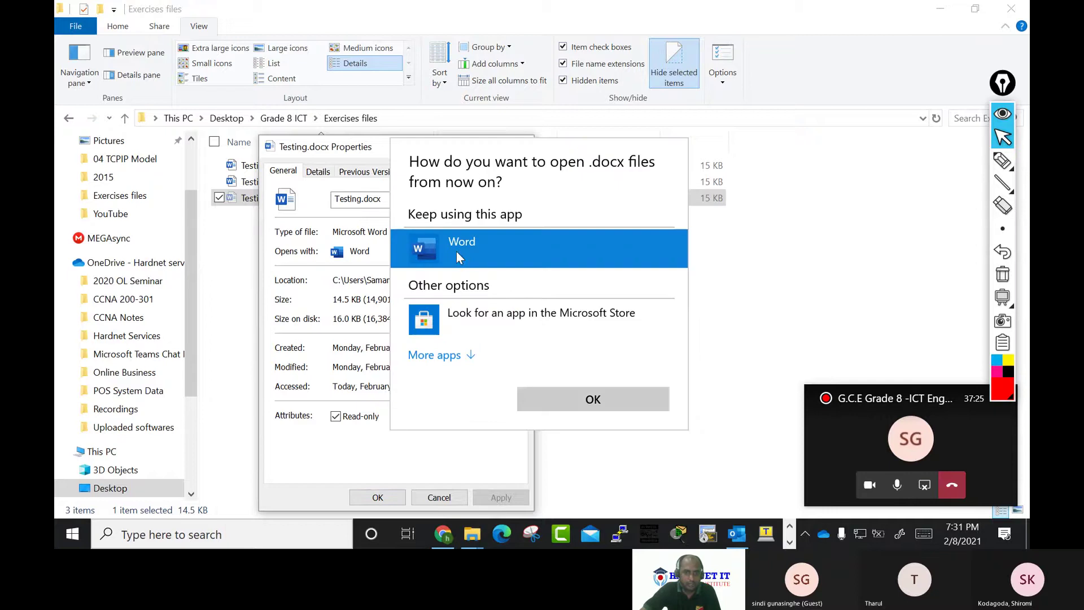
left_click(635, 402)
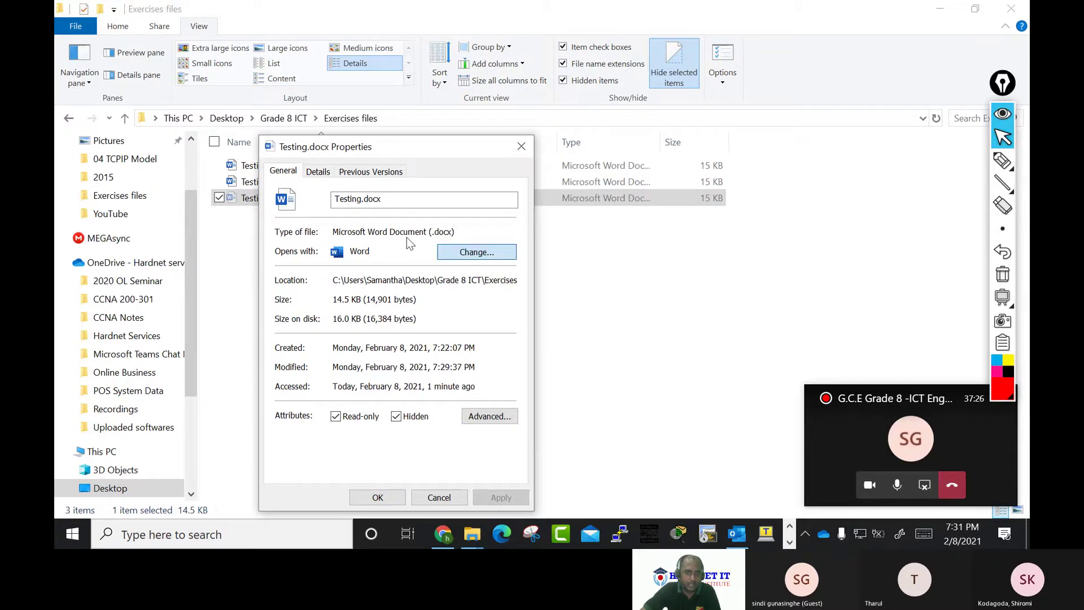
Examine the previous versions and details of Testing.docx, and return to its general properties
left_click(360, 174)
left_click(307, 174)
left_click(370, 171)
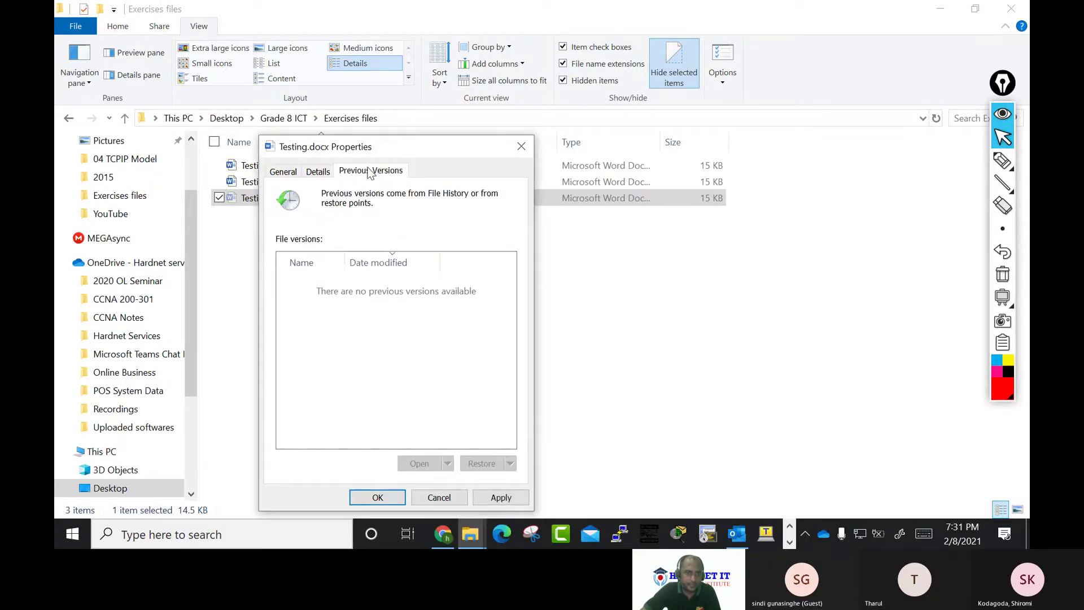
left_click(319, 173)
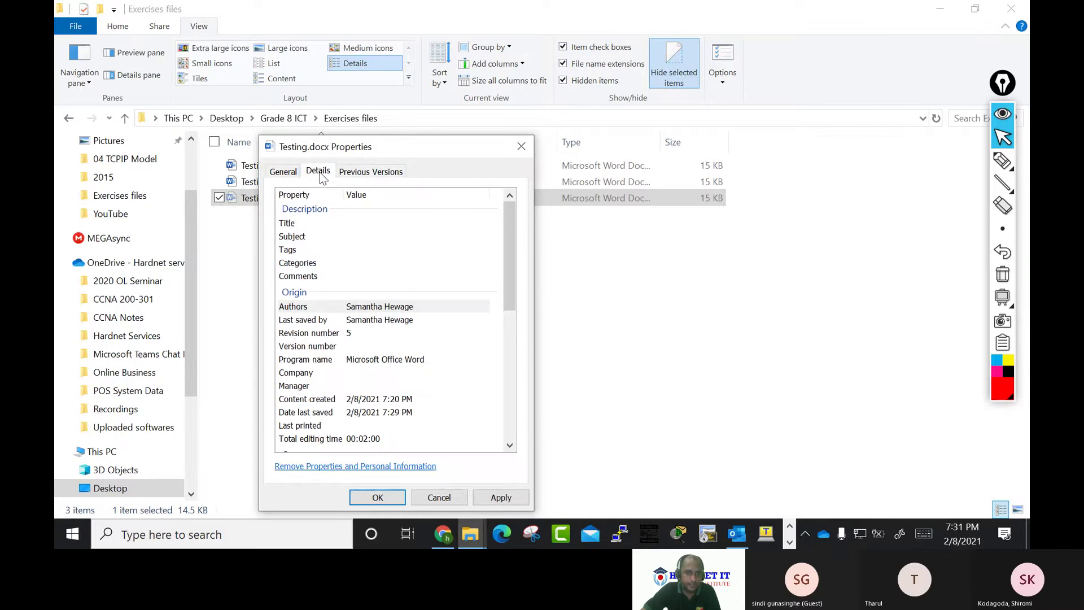
left_click(284, 174)
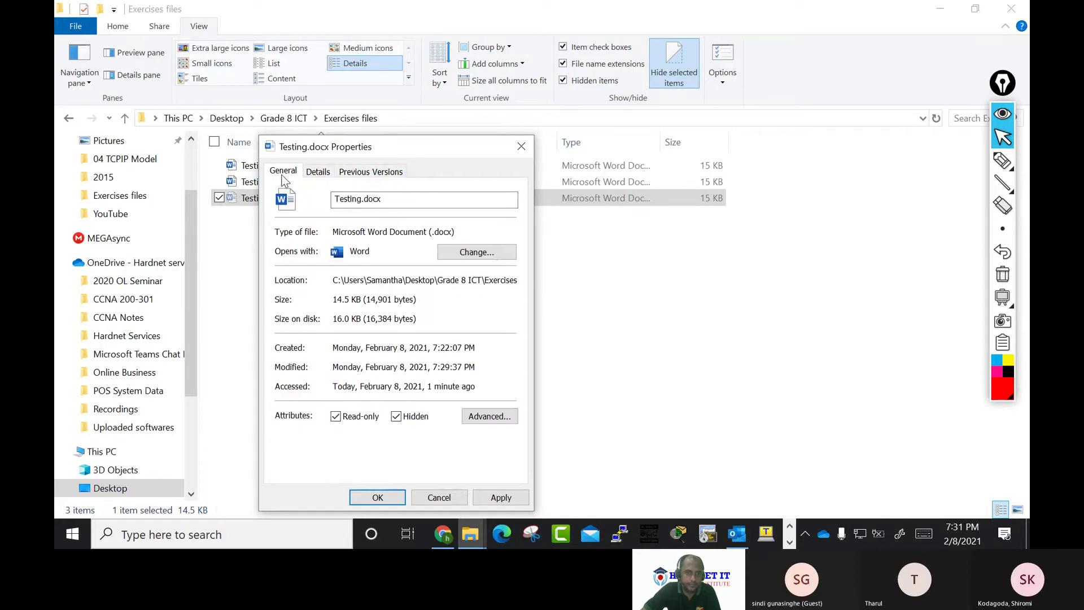
Recheck the default app for Testing.docx, view its advanced attributes, and cancel out of the properties without changes
left_click(485, 251)
left_click(576, 402)
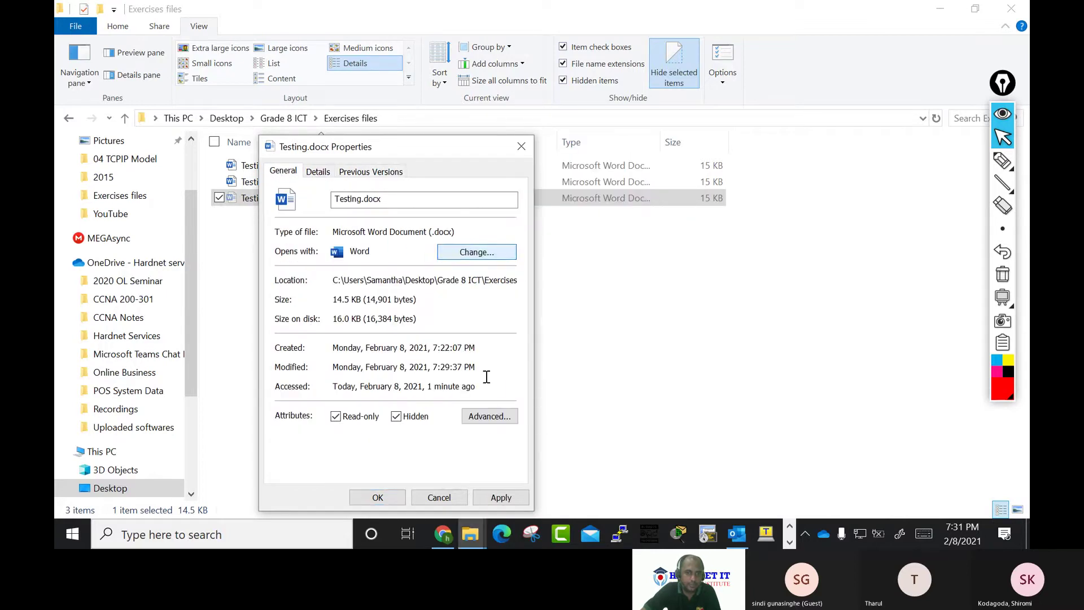
left_click(485, 418)
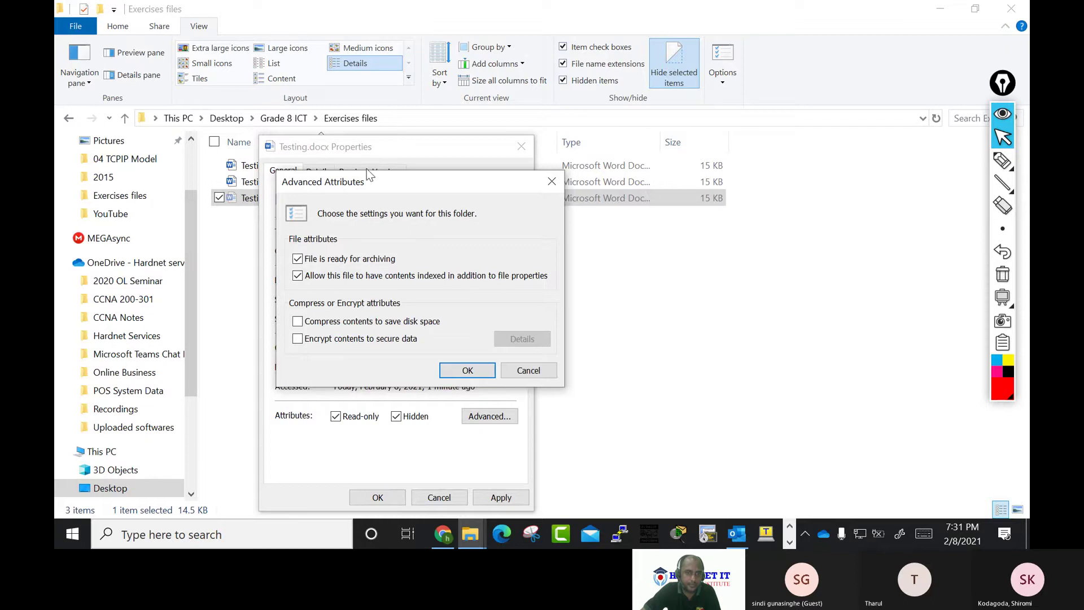
left_click(528, 369)
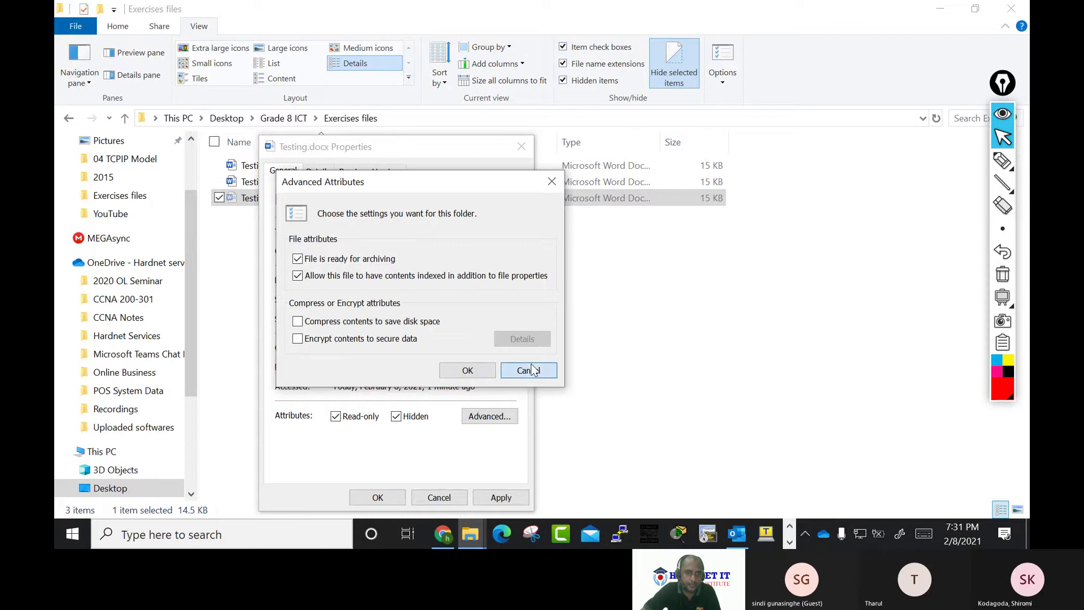
left_click(455, 497)
Close the Exercises files window and switch to book.pdf in Adobe Acrobat Reader
left_click(304, 267)
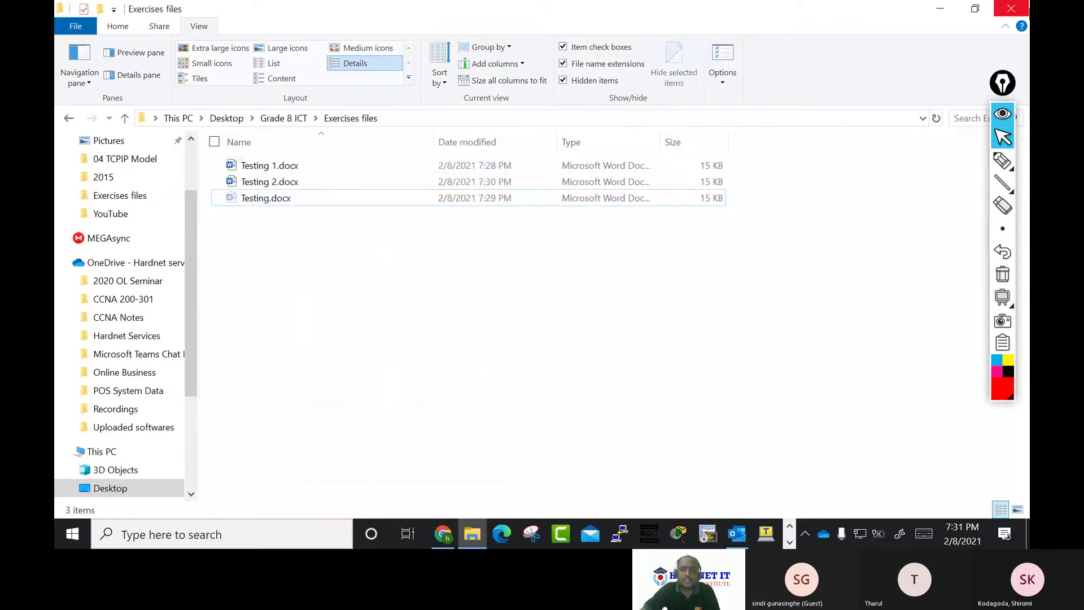
key("ctrl+super+Left")
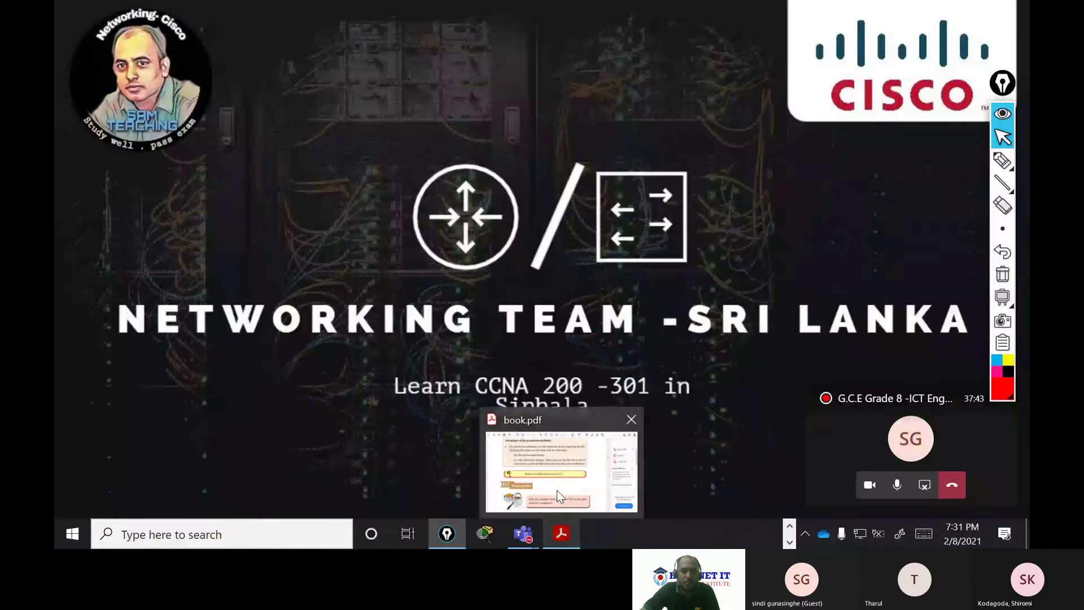
left_click(557, 488)
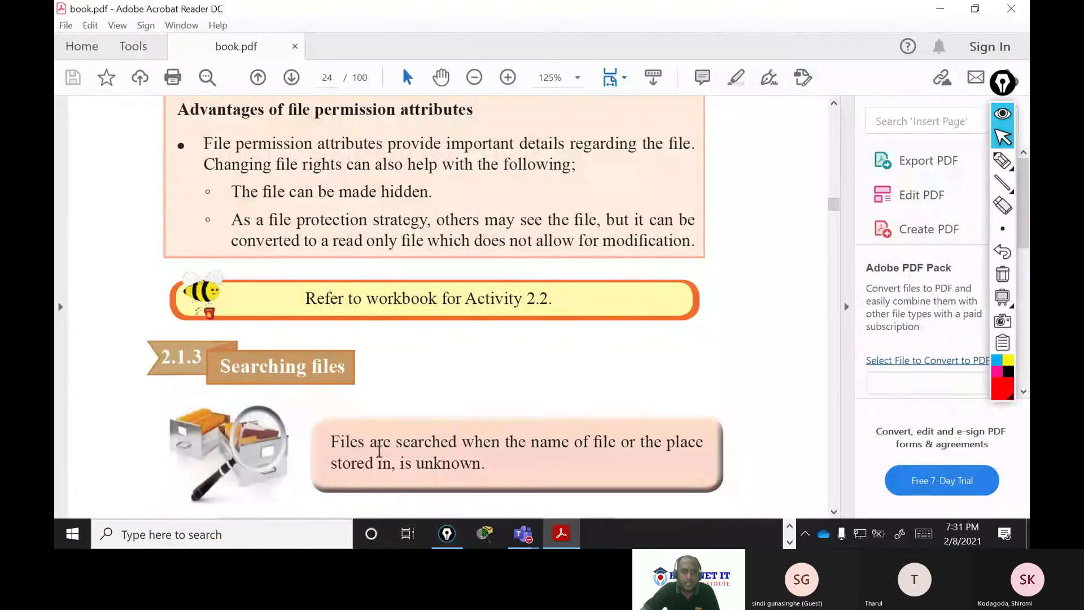
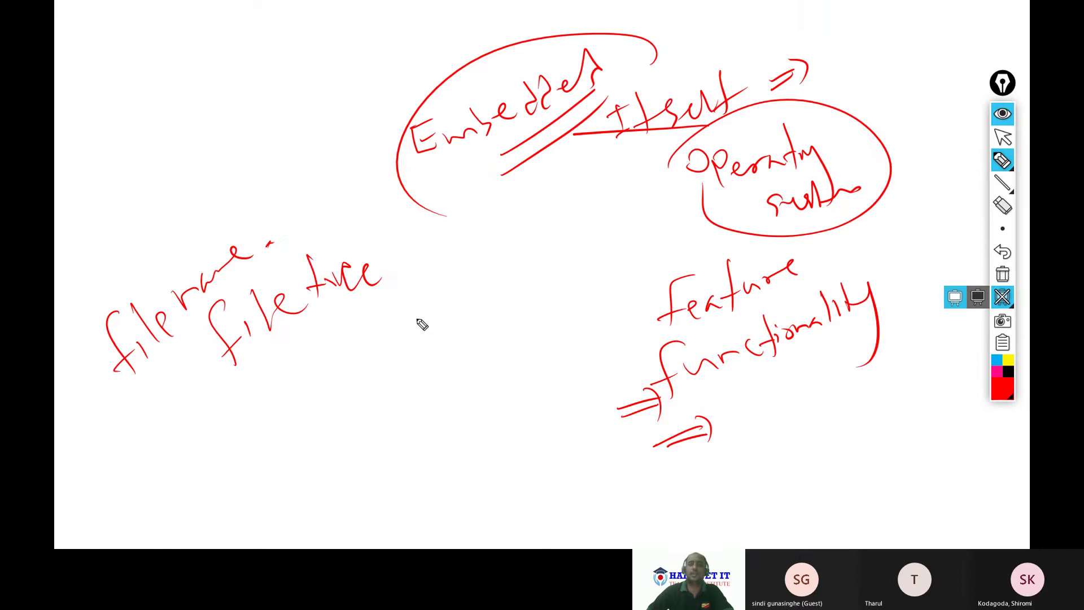
Draw two adjoining boxes on the whiteboard, labelled "file name" and "file extension", with a dot between them
mouse_move(203, 400)
left_mouse_down()
mouse_move(358, 450)
mouse_move(213, 410)
left_mouse_up()
mouse_move(343, 376)
left_mouse_down()
mouse_move(575, 339)
mouse_move(382, 437)
left_mouse_up()
mouse_move(231, 419)
left_mouse_down()
mouse_move(235, 440)
mouse_move(271, 460)
mouse_move(330, 450)
left_mouse_up()
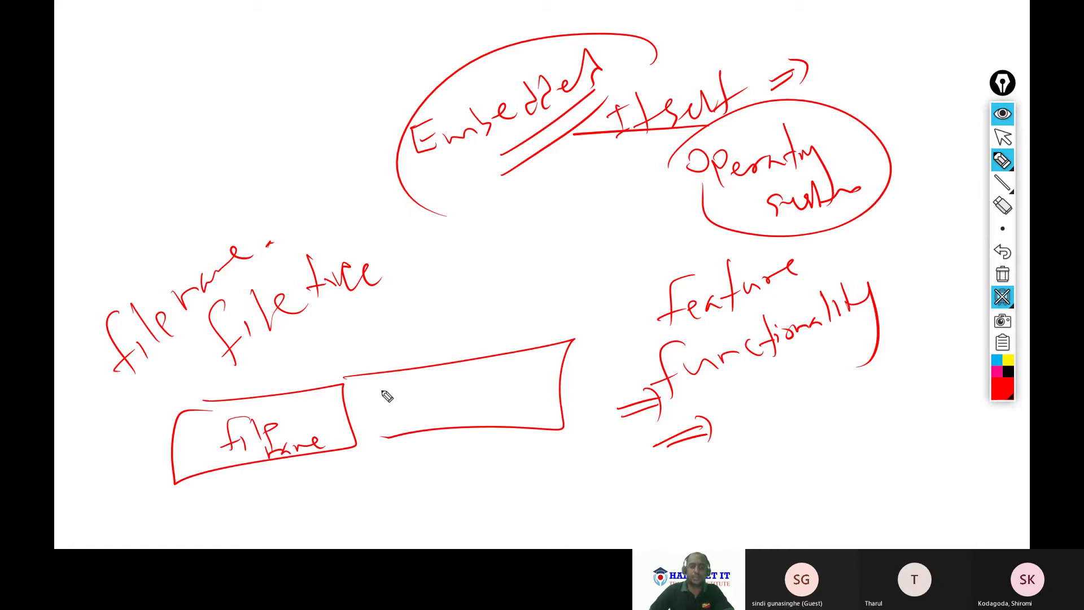
mouse_move(387, 396)
left_mouse_down()
mouse_move(405, 380)
mouse_move(421, 404)
mouse_move(502, 398)
mouse_move(539, 378)
mouse_move(579, 411)
left_mouse_up()
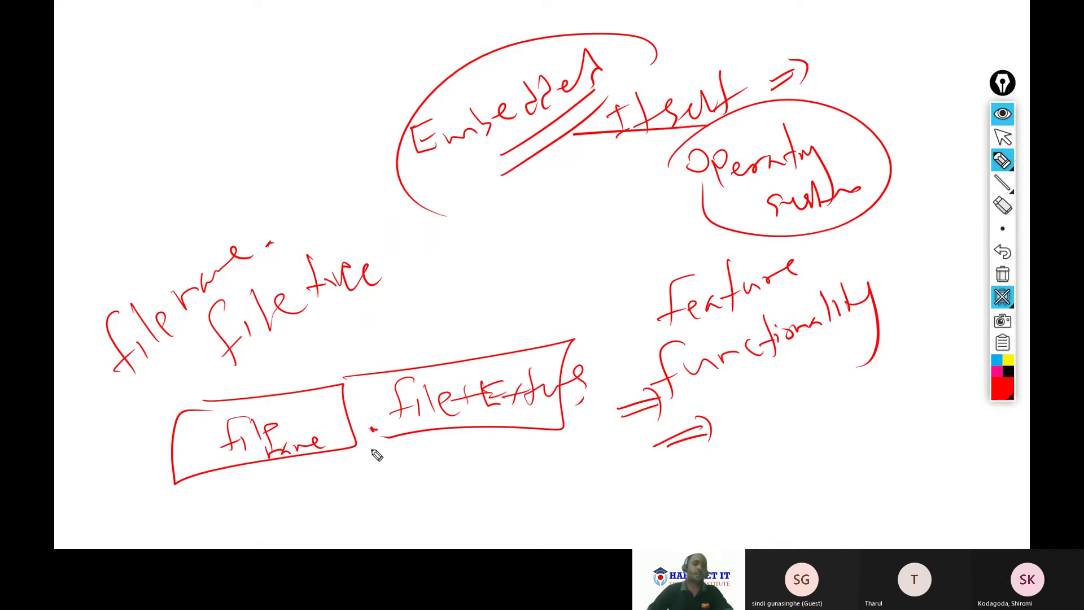
Draw an arrow from the file name and extension boxes up to the handwritten word "Search"
left_click_drag(361, 350, 448, 304)
left_click_drag(412, 285, 449, 303)
mouse_move(490, 267)
left_mouse_down()
mouse_move(503, 278)
mouse_move(539, 270)
mouse_move(580, 223)
mouse_move(594, 247)
left_mouse_up()
left_click(631, 255)
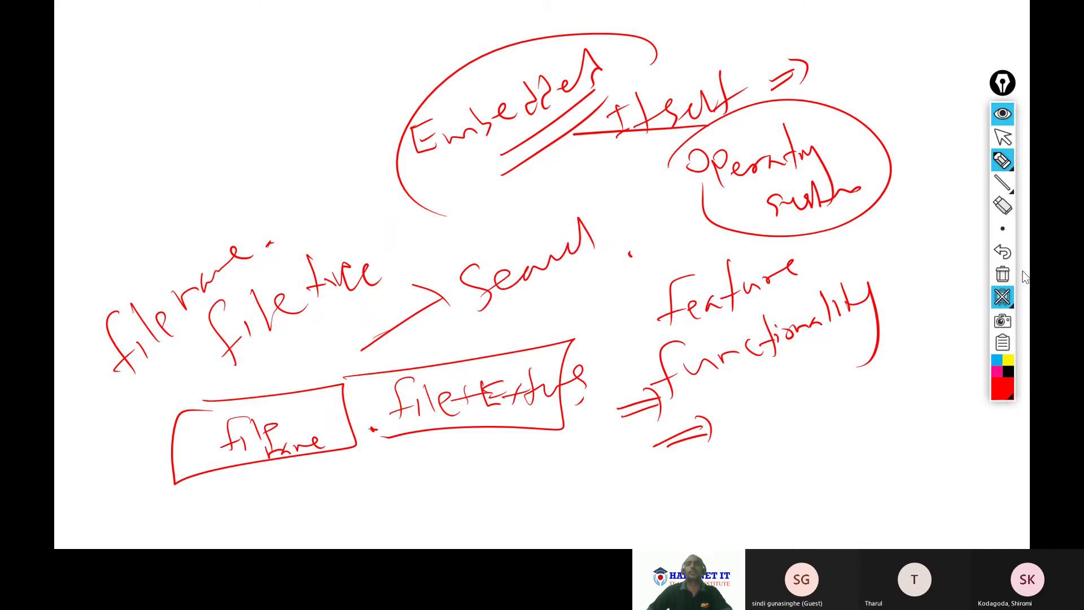
Clear all whiteboard drawings, hide the whiteboard, and return to the normal pointer over book.pdf
left_click(1002, 274)
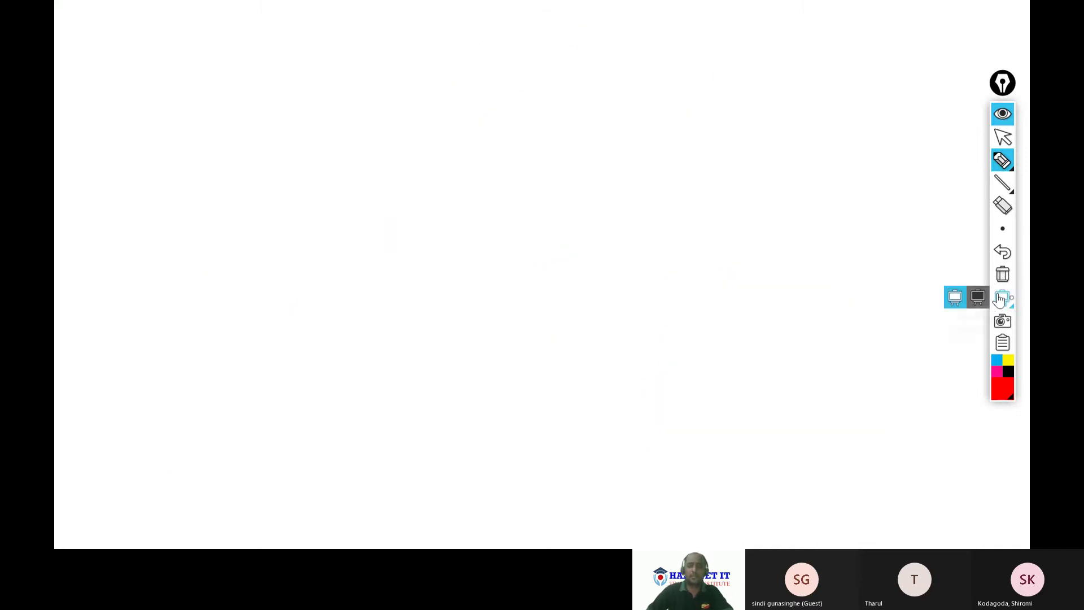
left_click(985, 296)
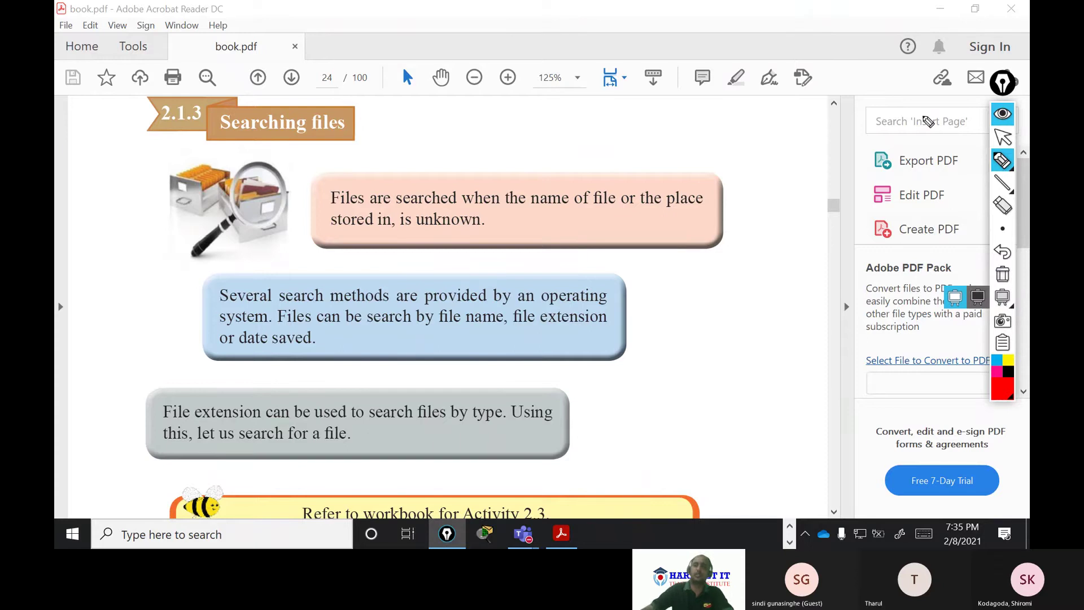
left_click(1002, 136)
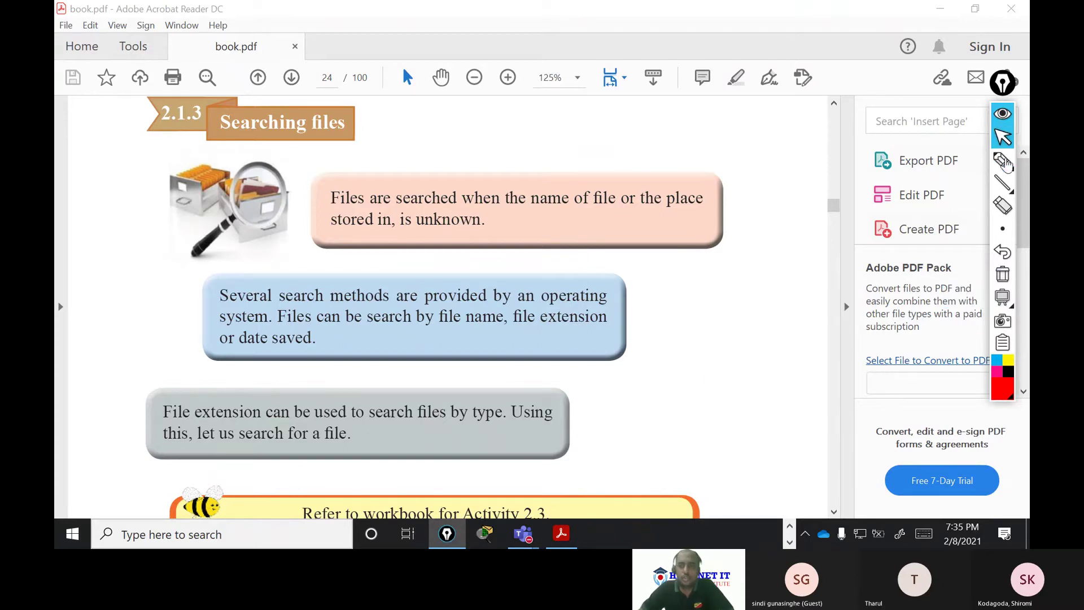
Minimize book.pdf and open a new File Explorer window
left_click(940, 9)
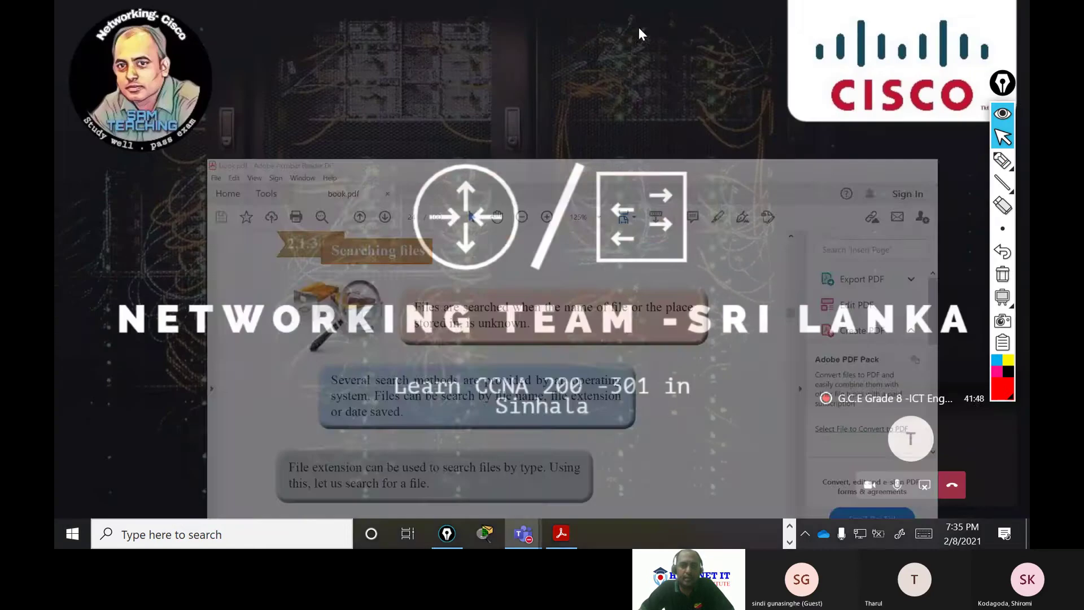
left_click(789, 526)
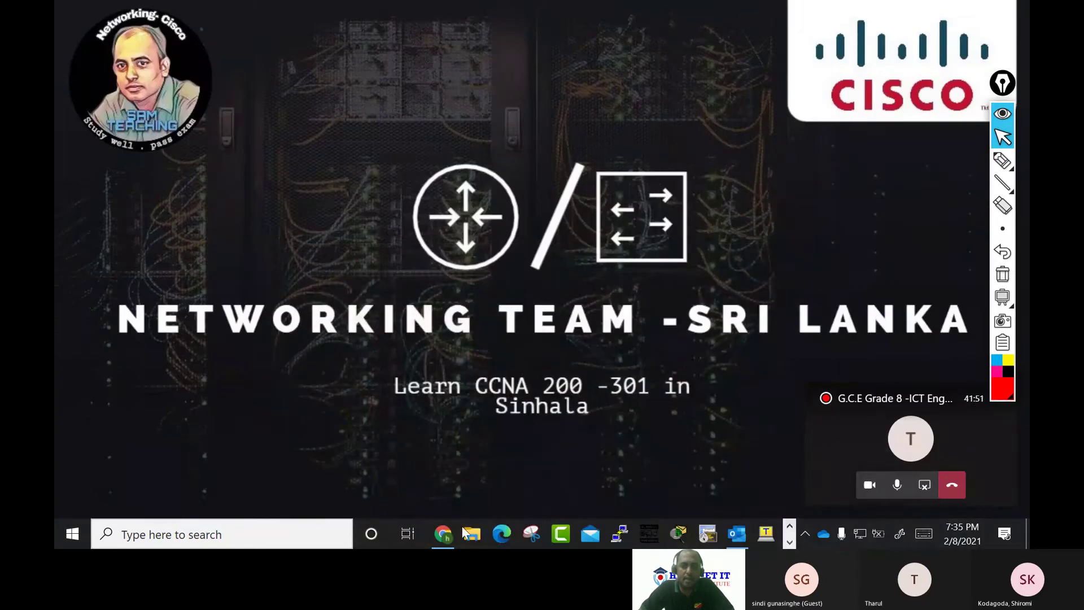
key("super+e")
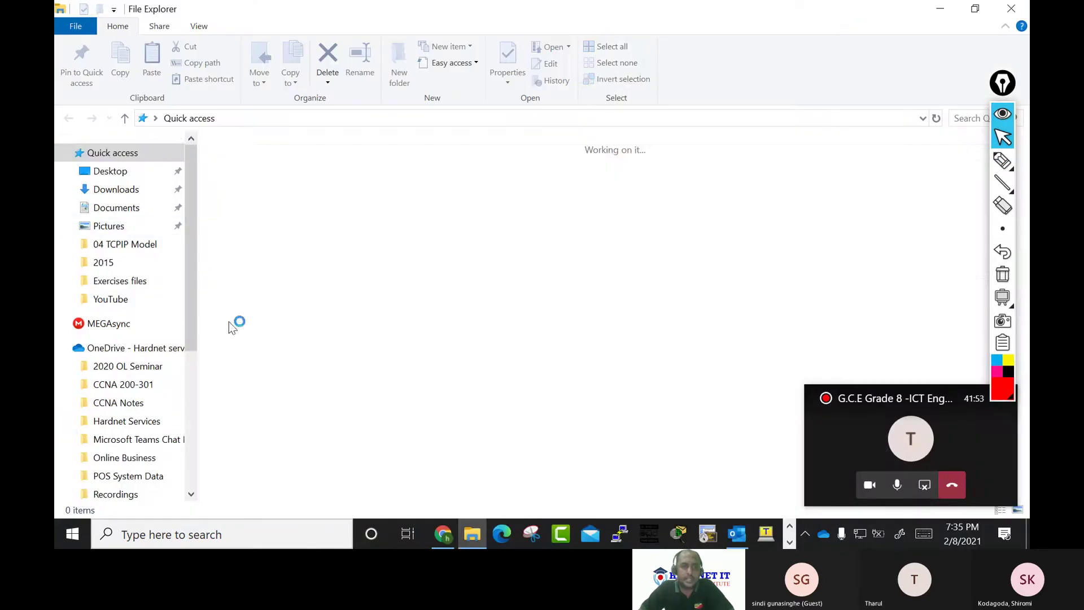
Look into the CCNA Notes folder and open the Documents folder
scroll(130, 395, "down", 1)
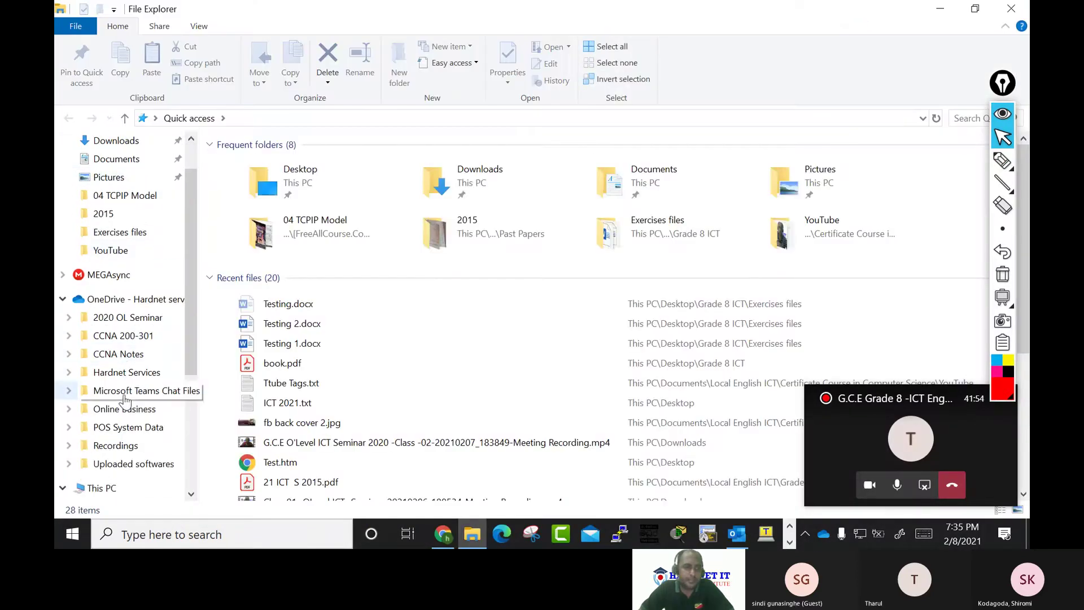
left_click(125, 355)
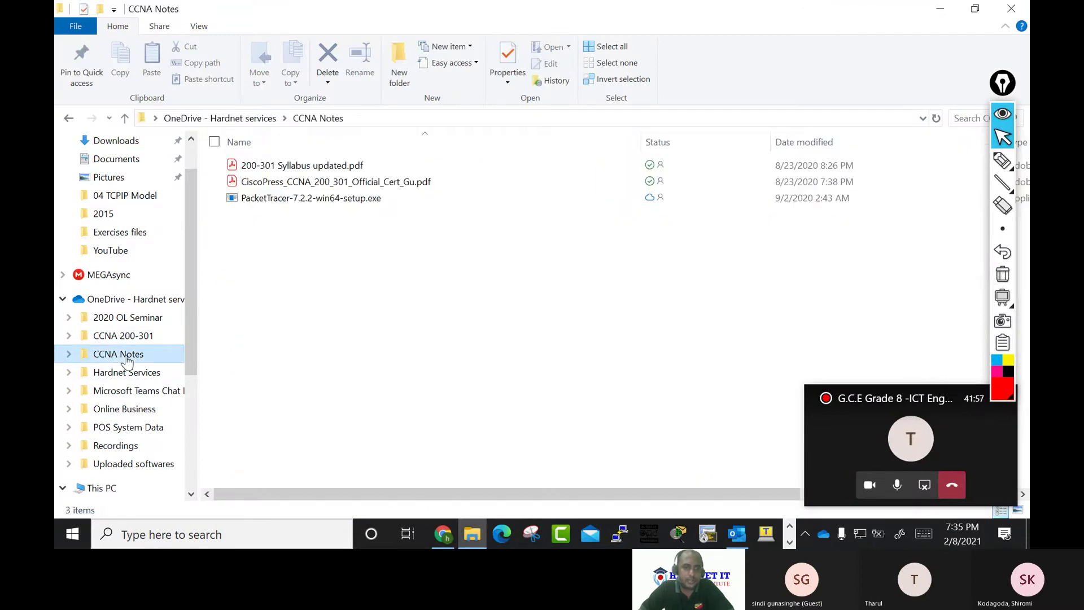
scroll(126, 395, "down", 2)
left_click(116, 433)
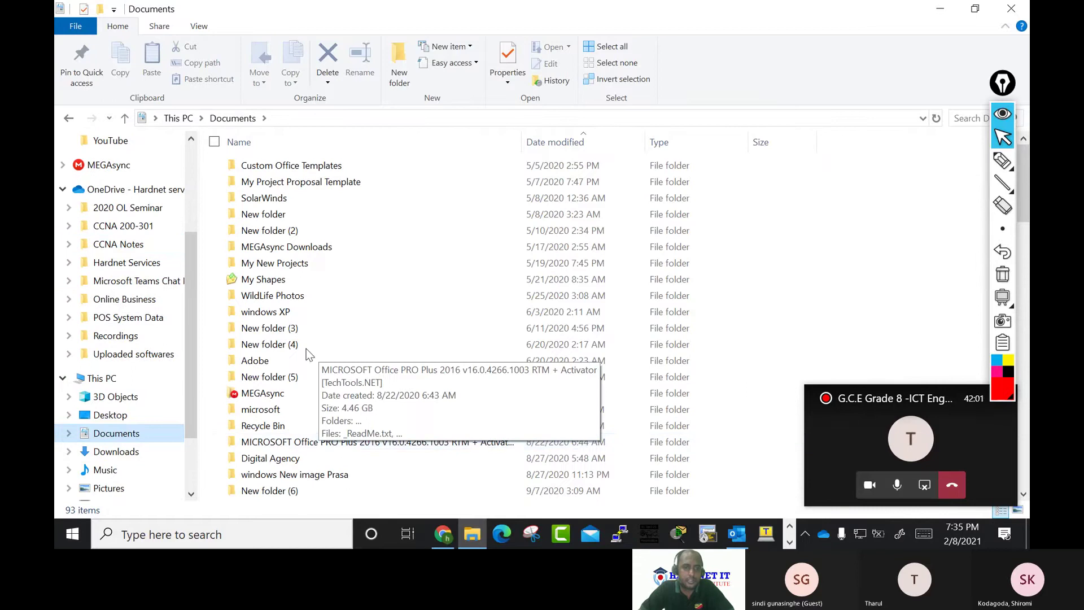
scroll(121, 224, "up", 1)
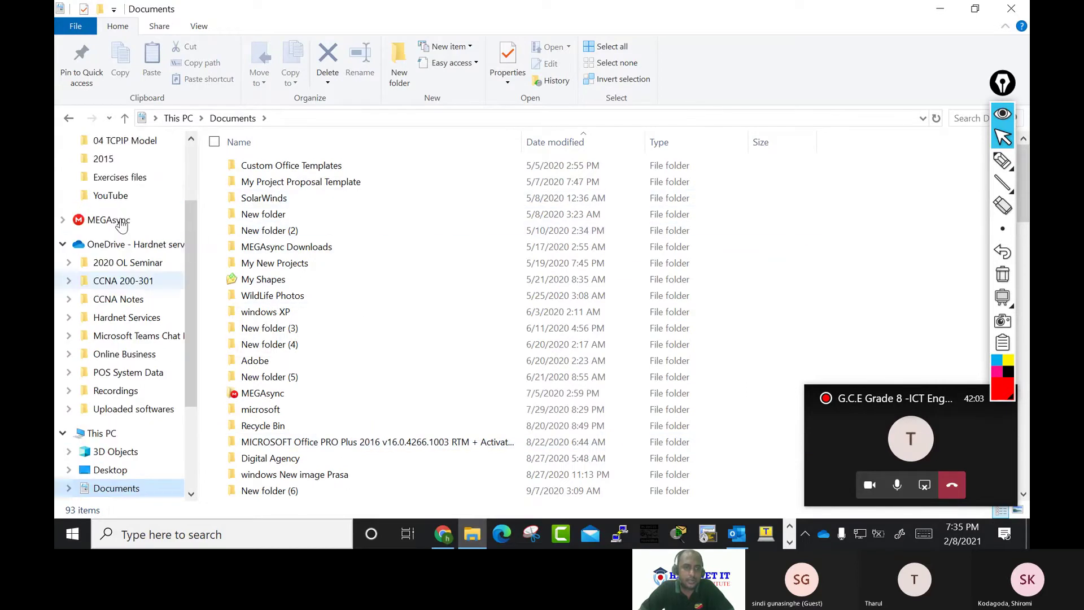
scroll(122, 224, "up", 2)
left_click(116, 207)
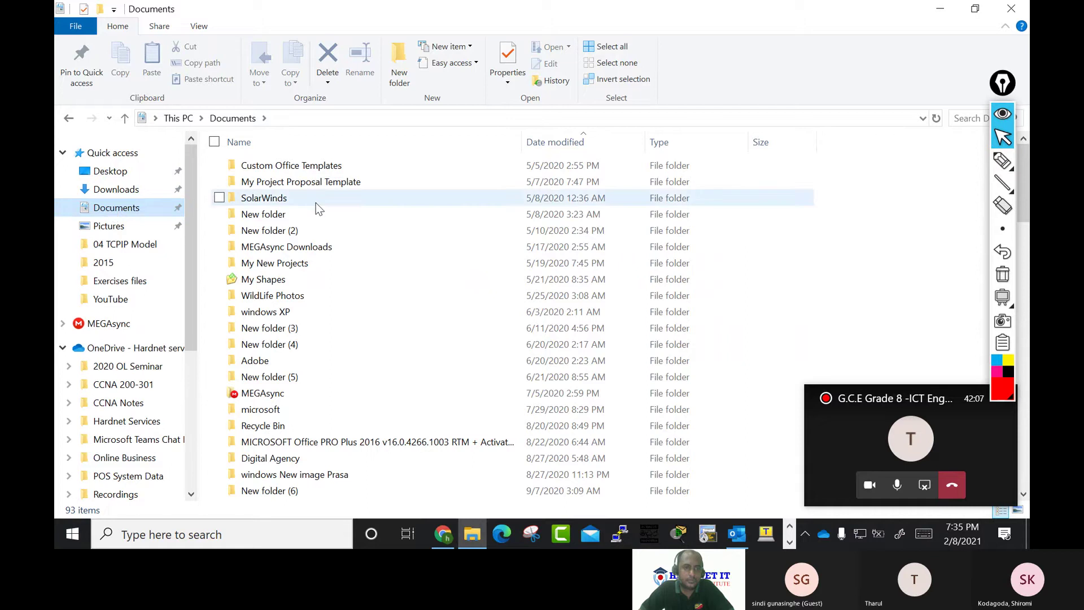
Open the Local English ICT folder in Documents and move the annotation toolbar clear of the search box
scroll(338, 197, "down", 6)
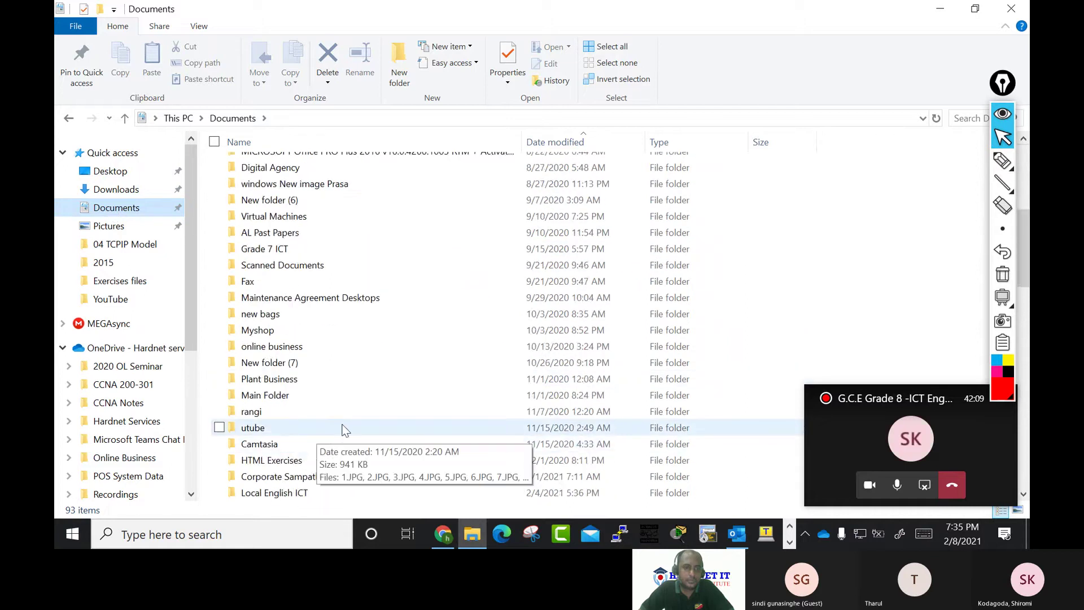
scroll(346, 430, "down", 4)
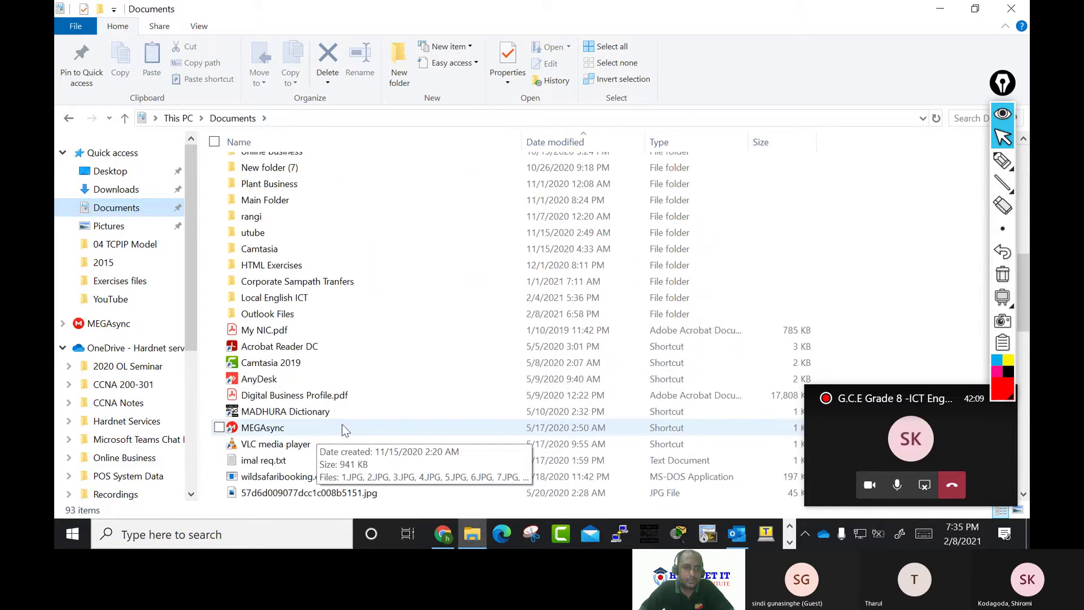
double_click(291, 300)
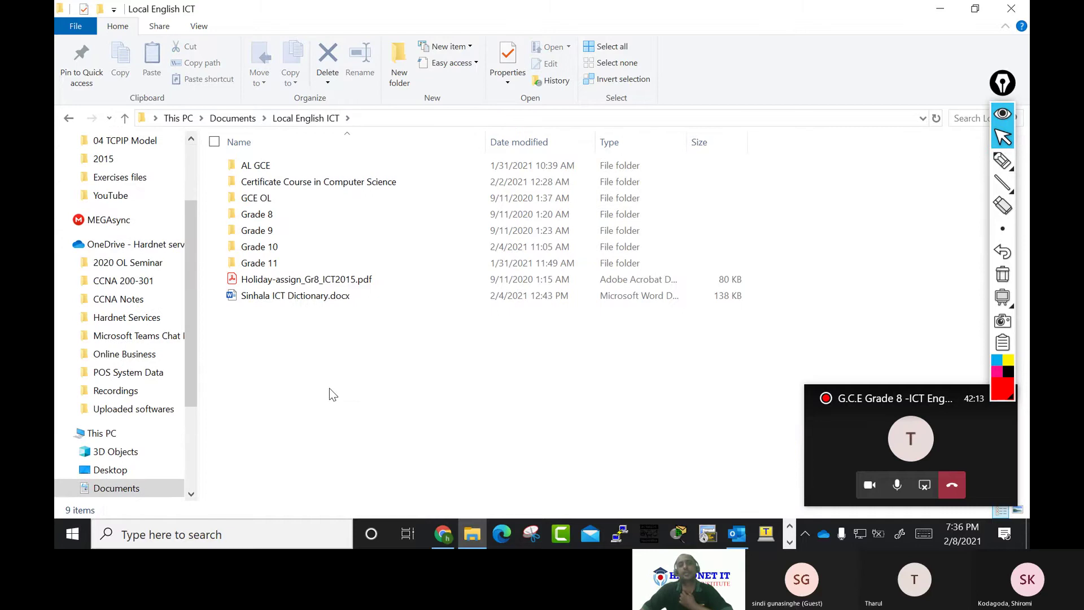
left_click(1000, 85)
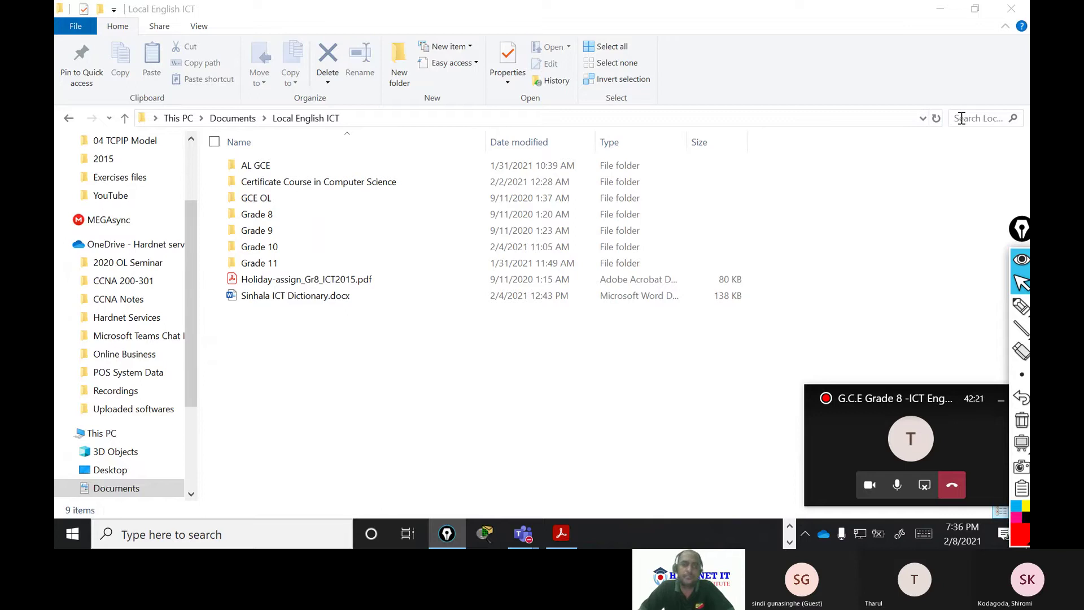
Look into the Certificate Course in Computer Science folder and return to Local English ICT
double_click(320, 186)
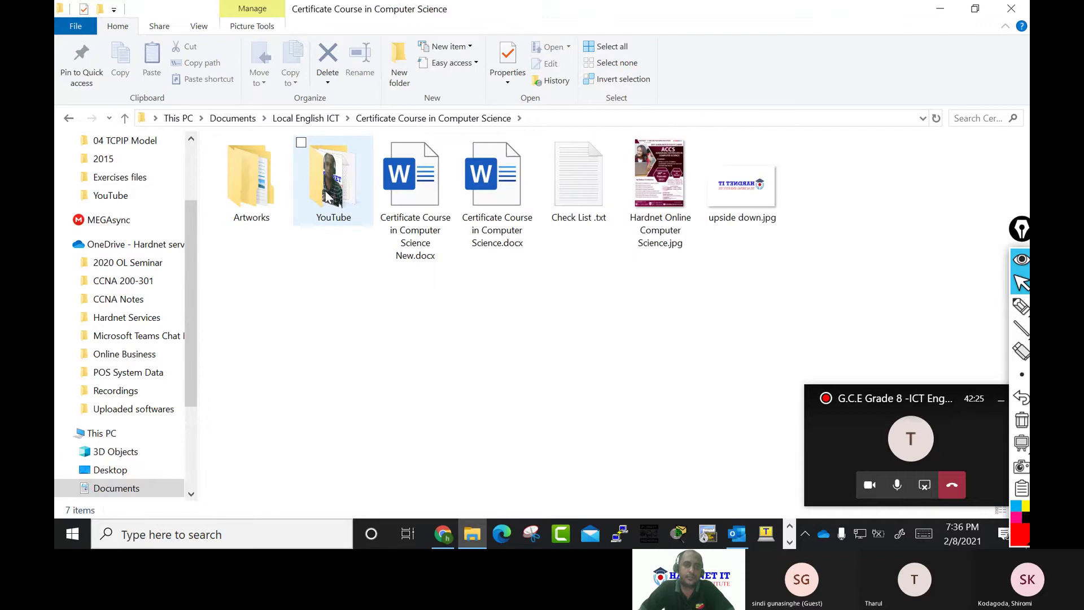
left_click(304, 118)
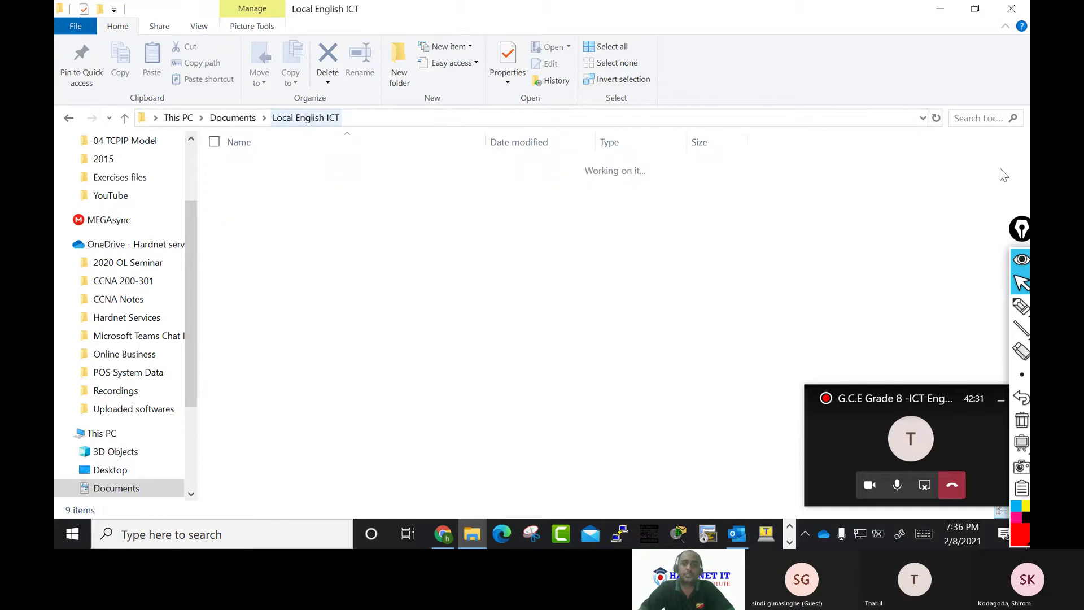
left_click(970, 117)
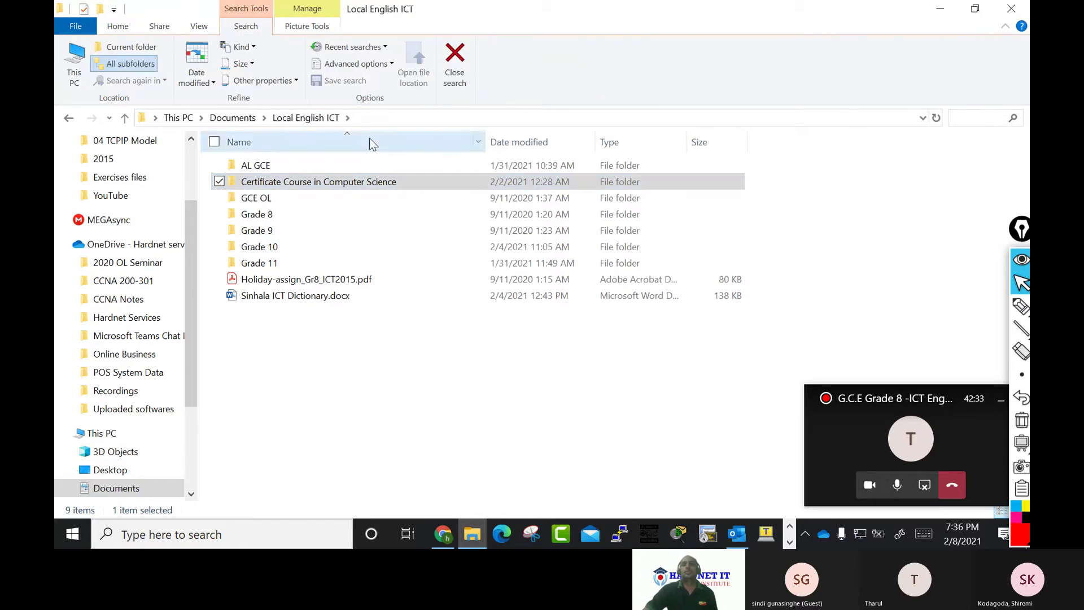
double_click(327, 183)
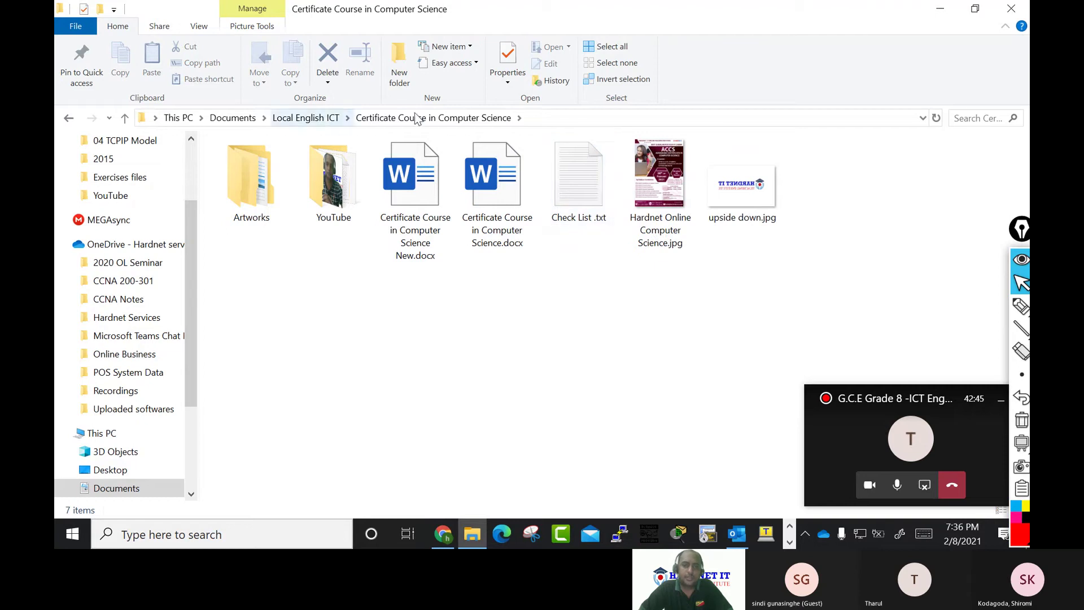
left_click(321, 121)
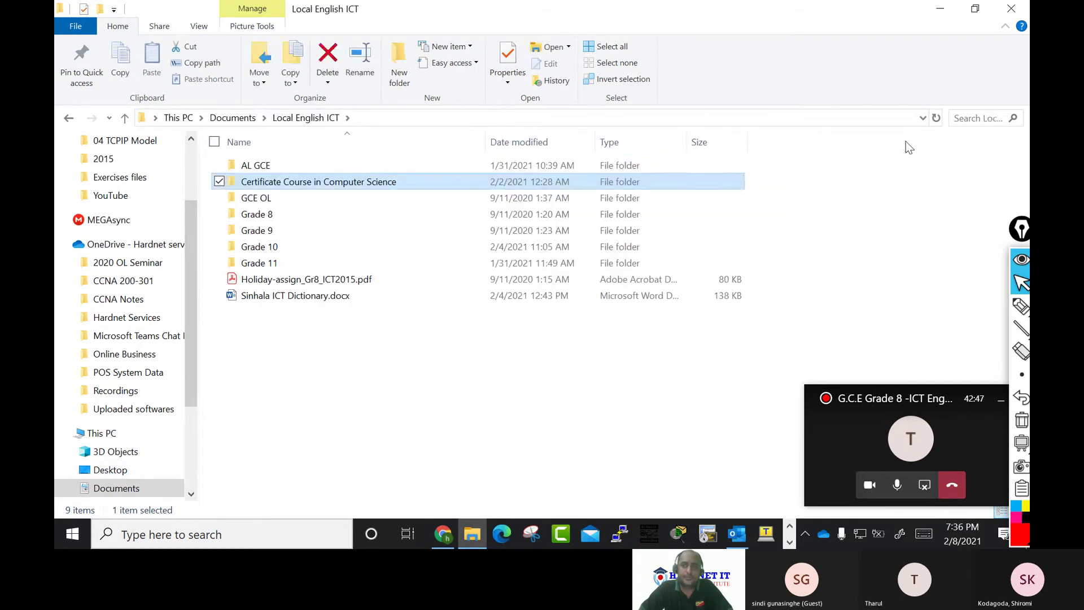
Search the Local English ICT folder for "check", clear the search box and run the same search again
left_click(961, 120)
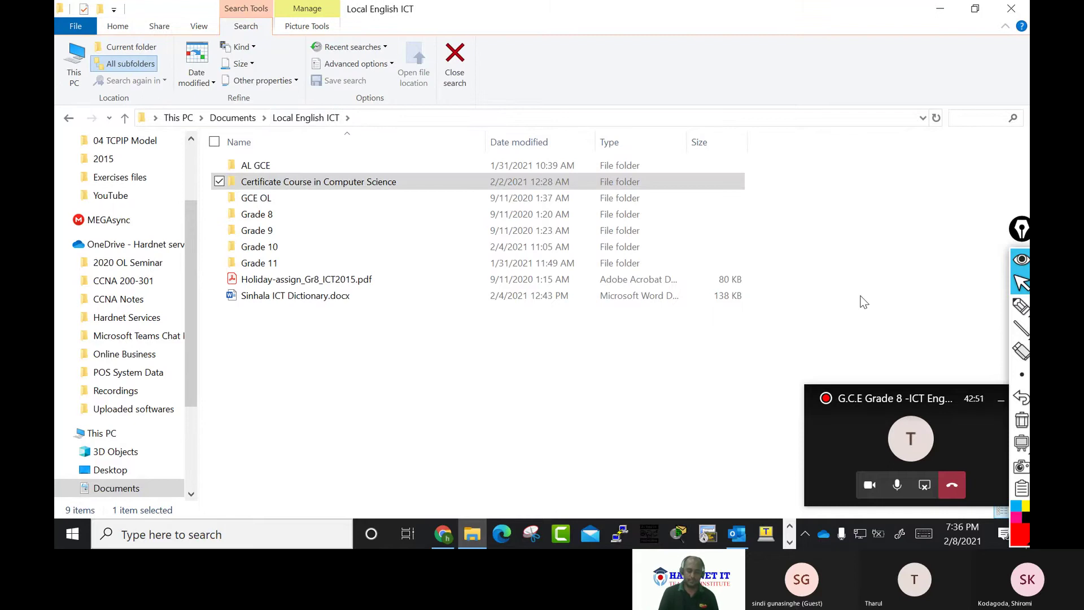
type("check")
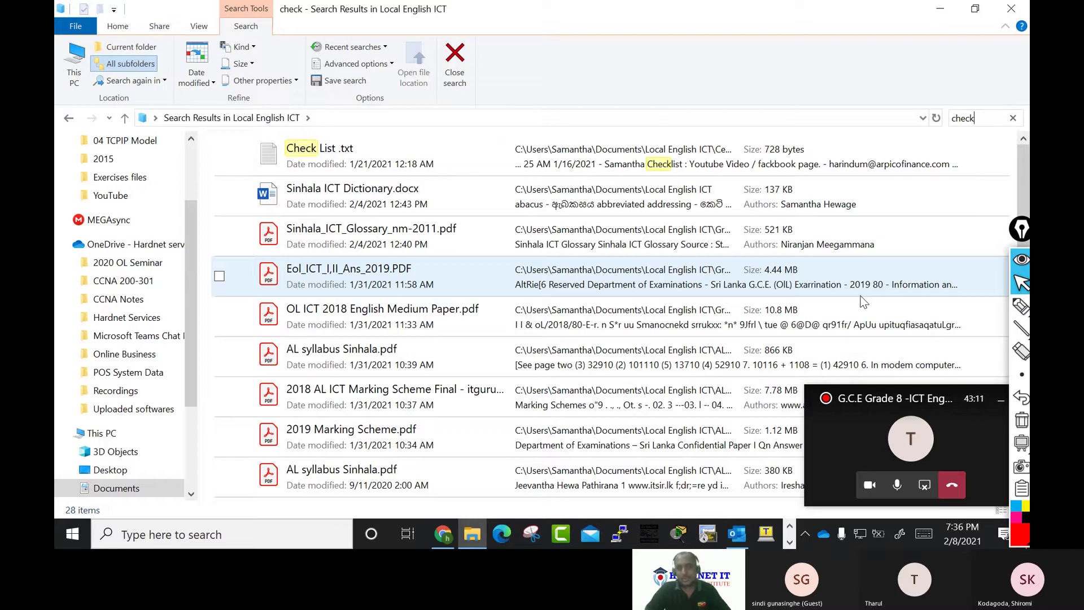
key("BackSpace")
key("BackSpace")
key("BackSpace")
key("BackSpace")
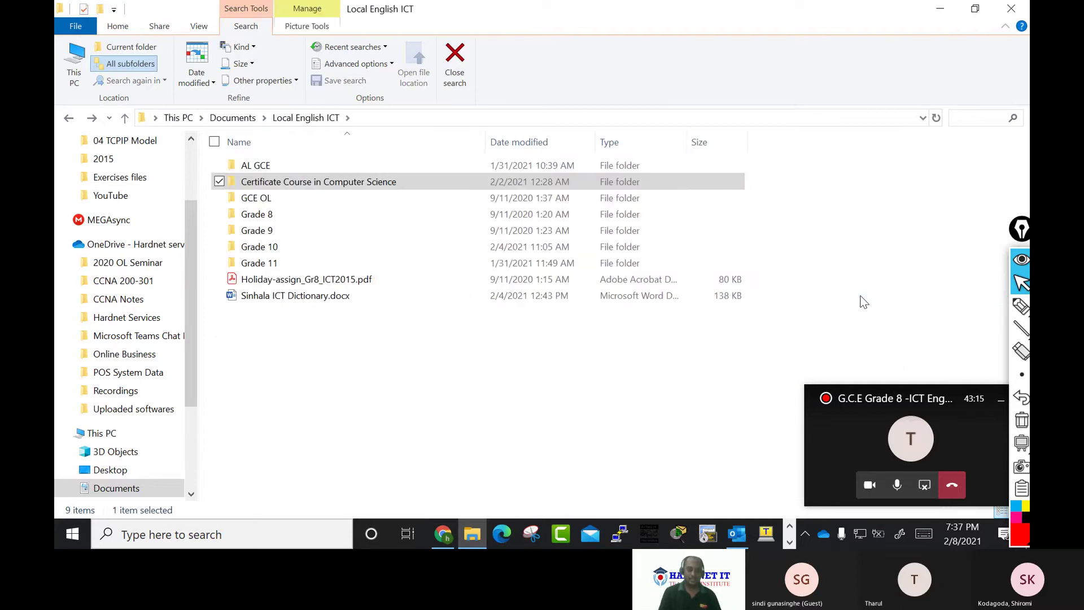
type("check")
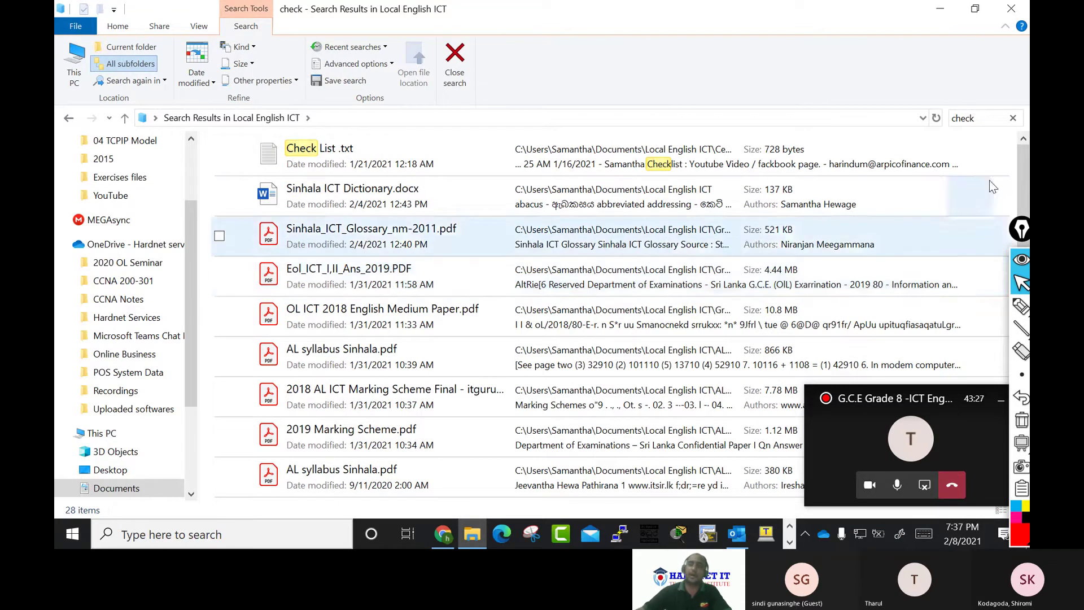
Circle the "check" search box with the red pen and connect it by a line to a handwritten "Search bar" label
left_click(1021, 306)
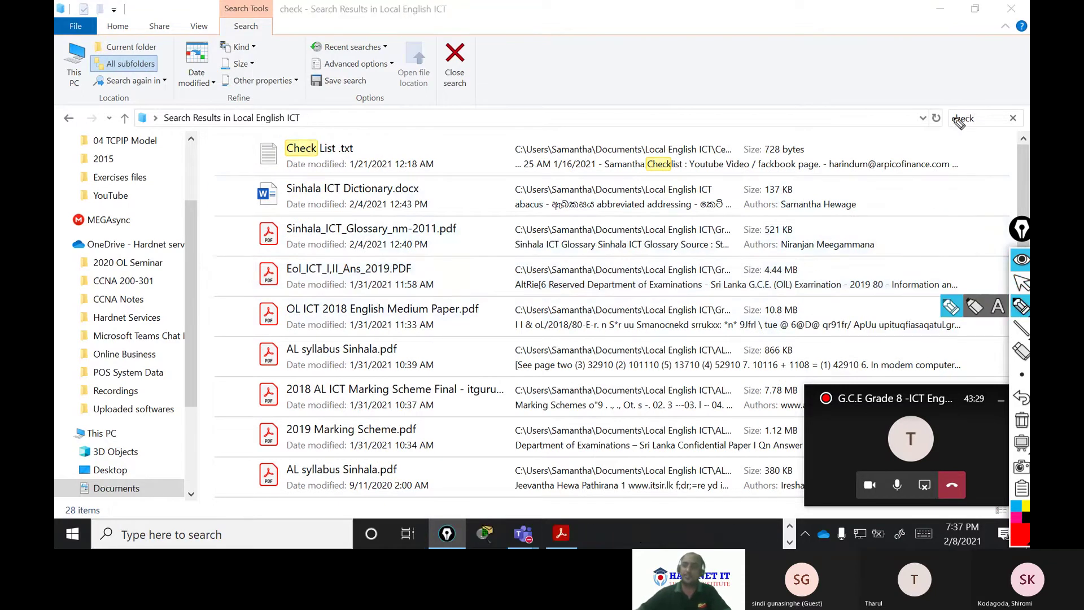
mouse_move(947, 94)
left_mouse_down()
mouse_move(972, 144)
mouse_move(937, 113)
mouse_move(759, 62)
left_mouse_up()
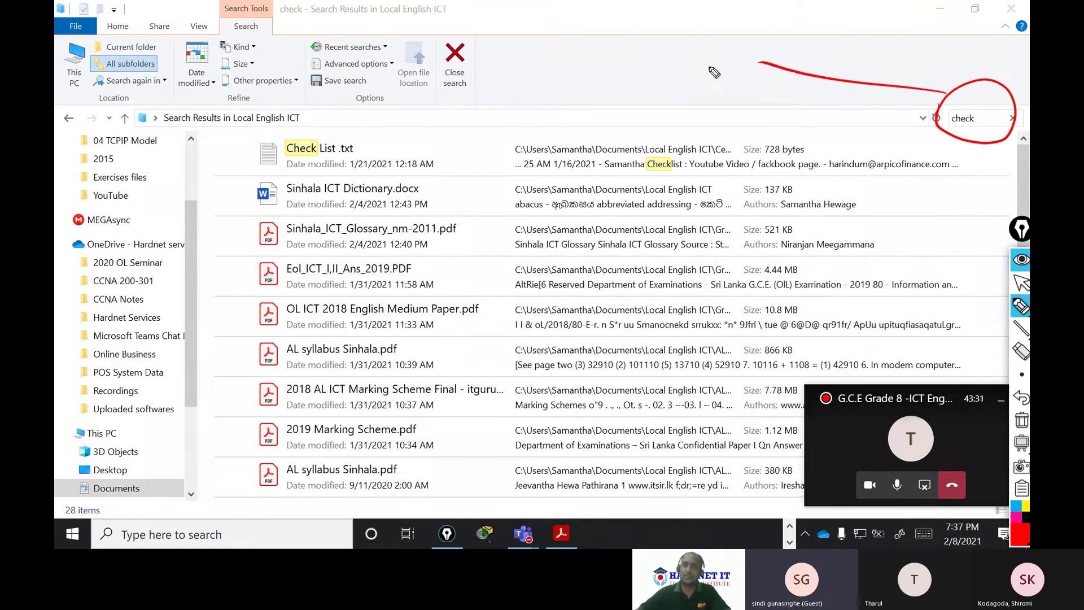
mouse_move(659, 56)
left_mouse_down()
mouse_move(643, 88)
mouse_move(759, 85)
mouse_move(818, 68)
mouse_move(807, 85)
mouse_move(857, 59)
left_mouse_up()
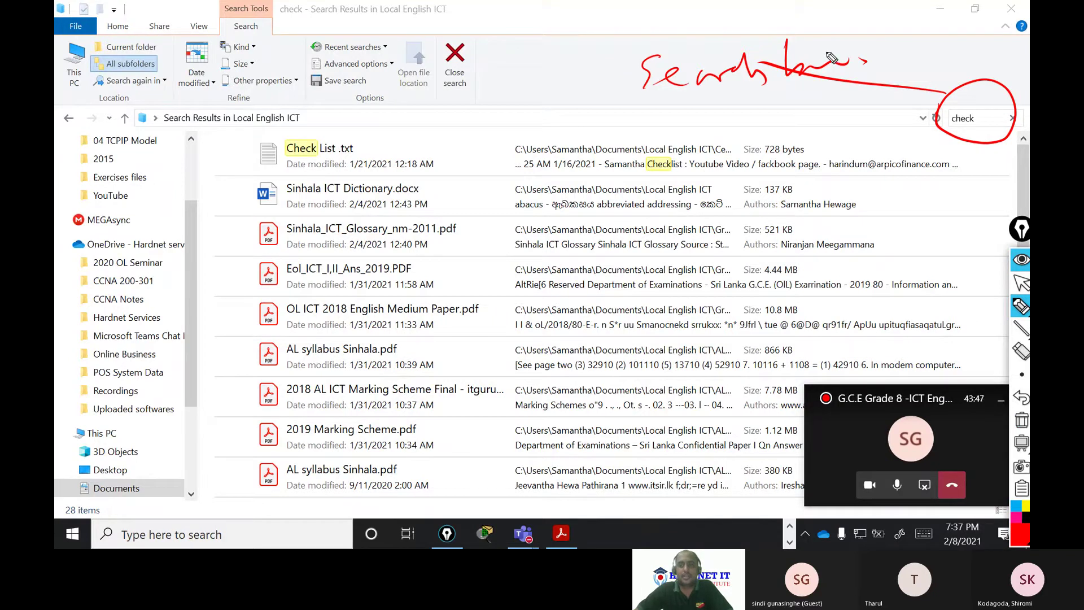
Erase all pen drawings, return to the normal pointer and clear the "check" search
left_click(1021, 420)
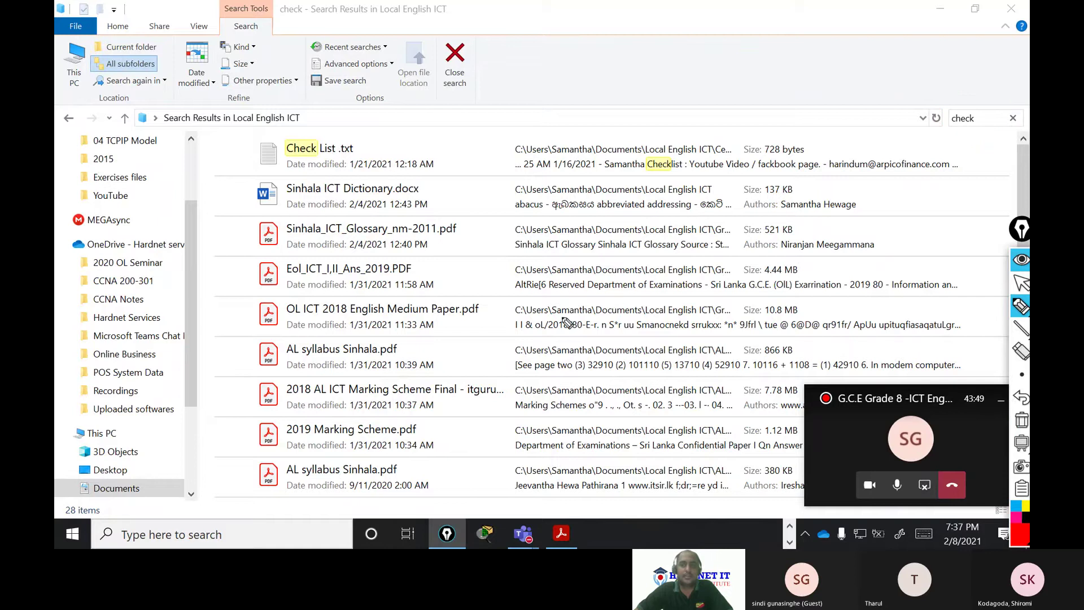
left_click(1020, 284)
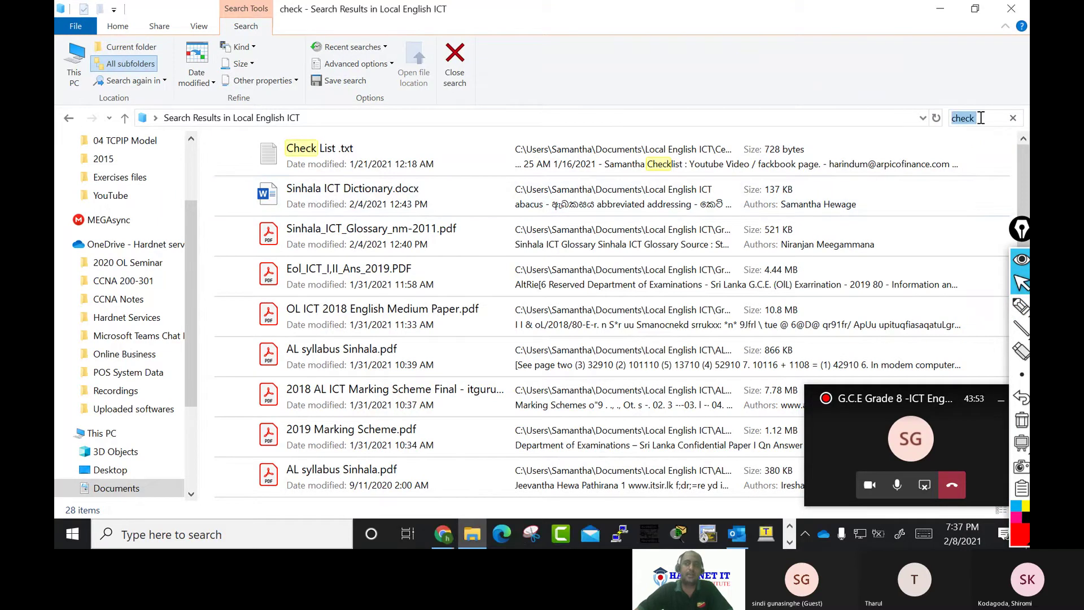
key("Escape")
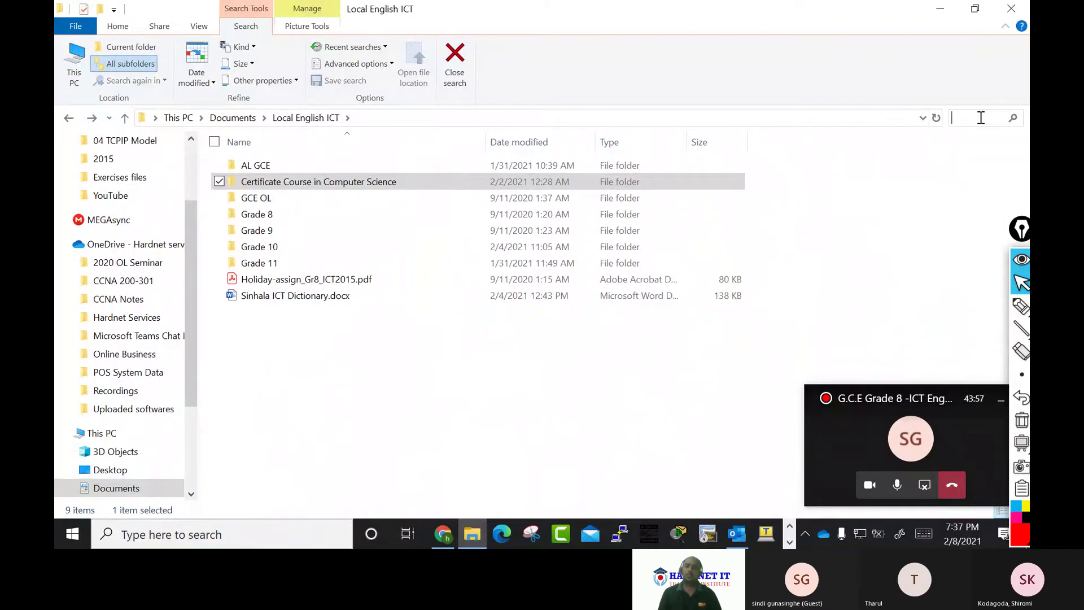
Search the Local English ICT folder for text files starting with c, using the wildcard pattern c*.txt
type("c")
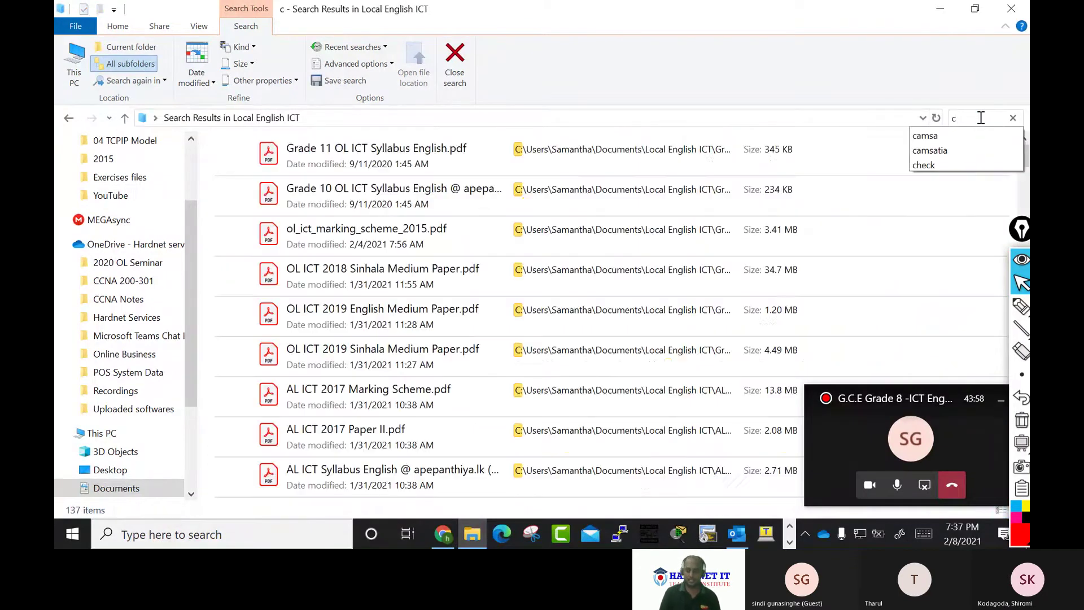
type("*")
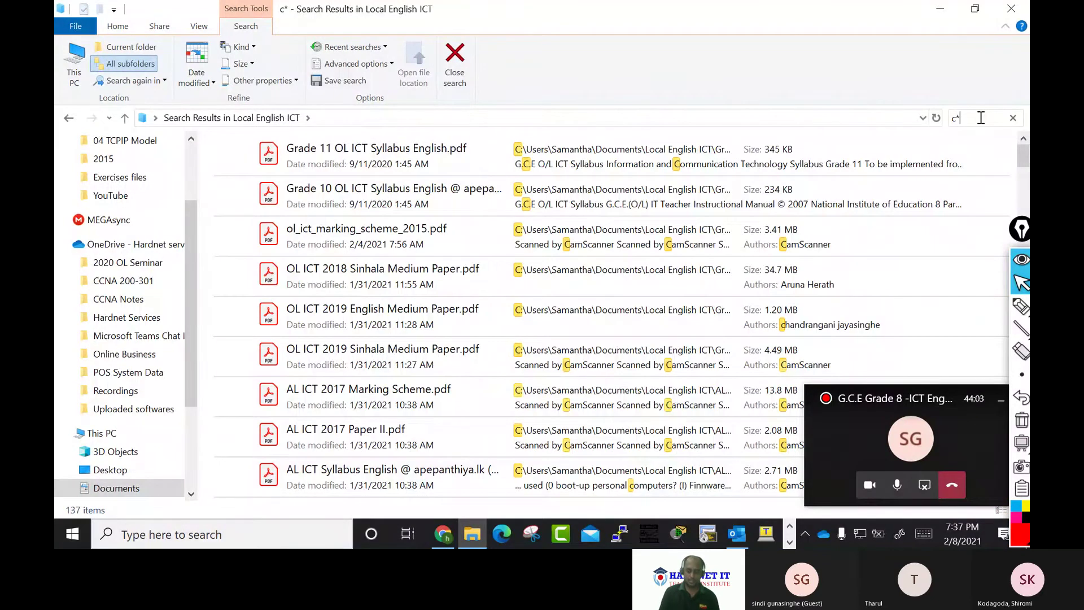
type(".")
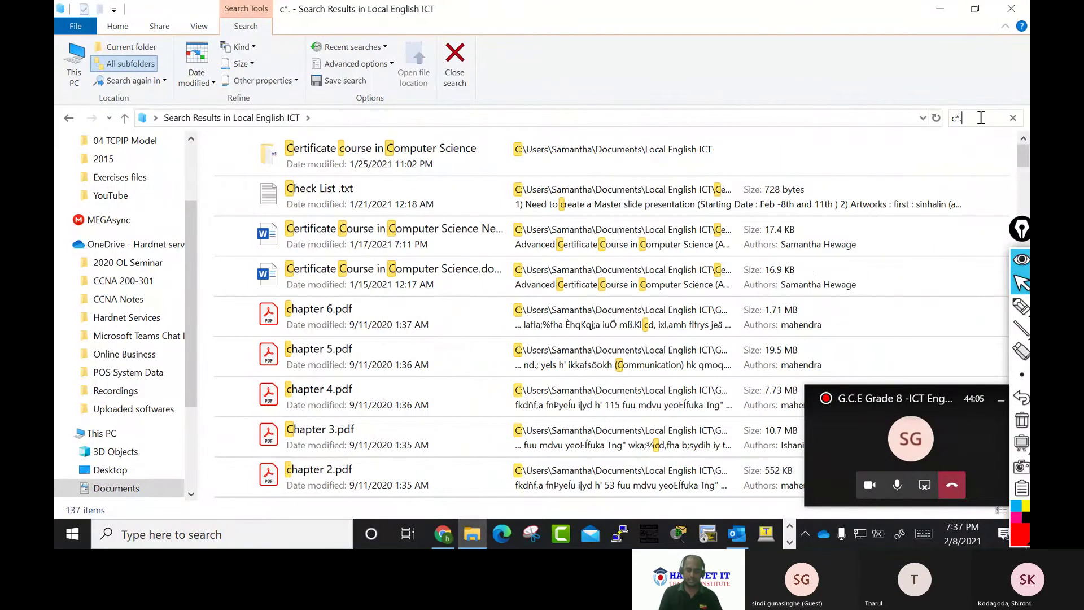
type("txt")
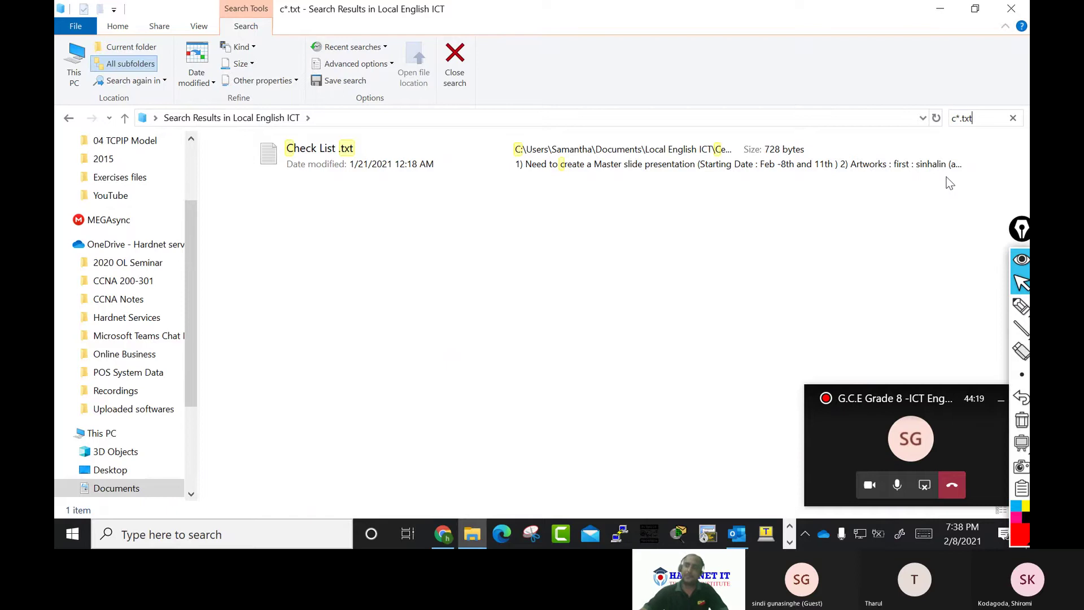
Handwrite "C*" with the red pen in the empty area below the search result, and "C*.txt" beneath it
left_click(1020, 306)
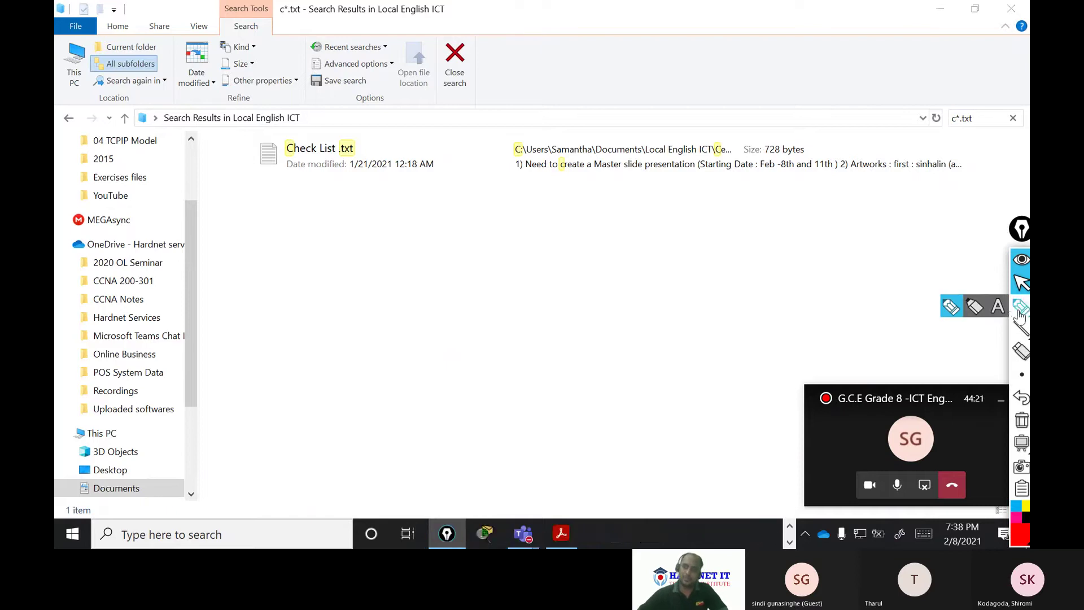
left_click_drag(587, 255, 596, 303)
mouse_move(612, 262)
left_mouse_down()
mouse_move(639, 260)
mouse_move(628, 275)
left_mouse_up()
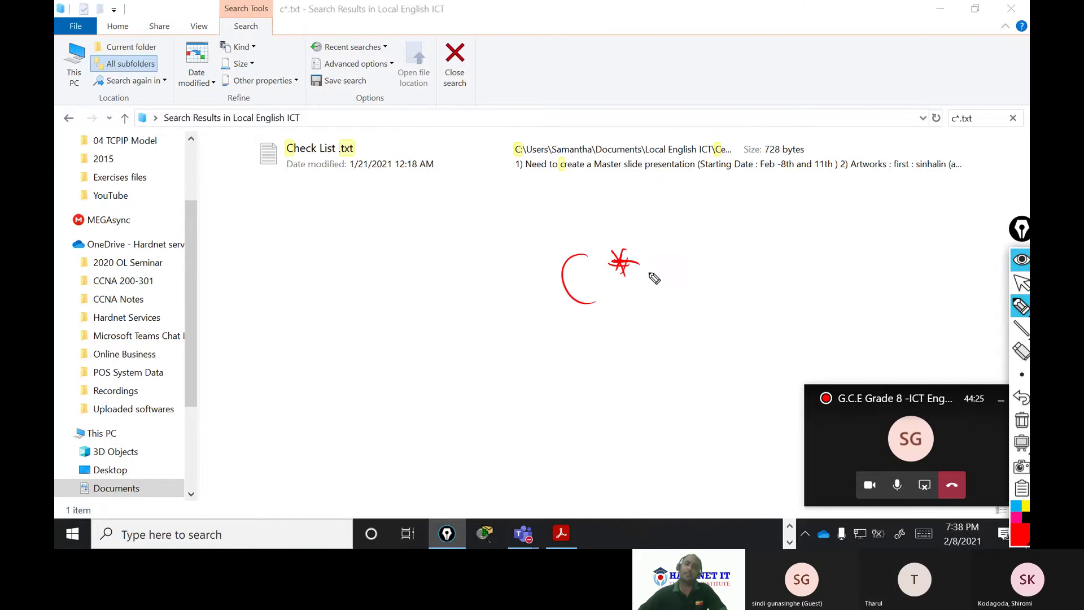
mouse_move(433, 337)
left_mouse_down()
mouse_move(429, 373)
mouse_move(469, 346)
mouse_move(456, 357)
mouse_move(509, 356)
mouse_move(501, 380)
left_mouse_up()
left_click(477, 372)
left_click_drag(497, 364, 520, 361)
mouse_move(540, 363)
left_mouse_down()
mouse_move(523, 378)
mouse_move(538, 383)
left_mouse_up()
mouse_move(556, 338)
left_mouse_down()
mouse_move(552, 373)
mouse_move(566, 370)
left_mouse_up()
Underline the handwritten "txt", link it to a handwritten "file type" note, and retrace the asterisk in "C*.txt"
mouse_move(491, 397)
left_mouse_down()
mouse_move(549, 397)
mouse_move(576, 448)
left_mouse_up()
left_click_drag(622, 417, 599, 462)
left_click_drag(596, 445, 615, 443)
mouse_move(632, 394)
left_mouse_down()
mouse_move(634, 447)
mouse_move(659, 444)
left_mouse_up()
left_click_drag(679, 407, 675, 447)
mouse_move(672, 420)
left_mouse_down()
mouse_move(692, 418)
mouse_move(707, 447)
left_mouse_up()
left_click_drag(707, 429, 749, 452)
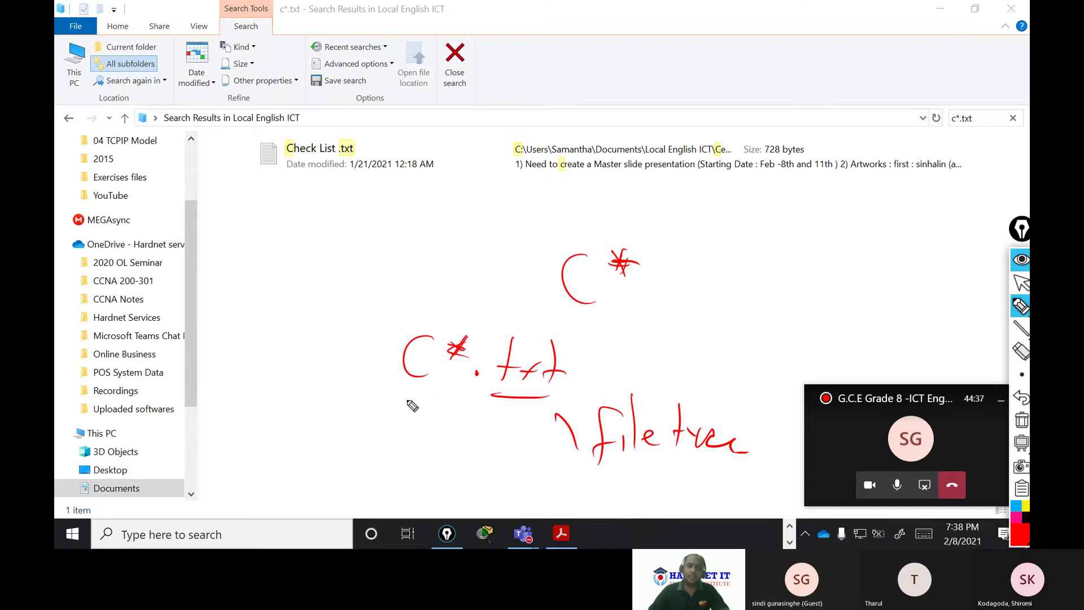
mouse_move(459, 343)
left_mouse_down()
mouse_move(463, 362)
mouse_move(452, 370)
left_mouse_up()
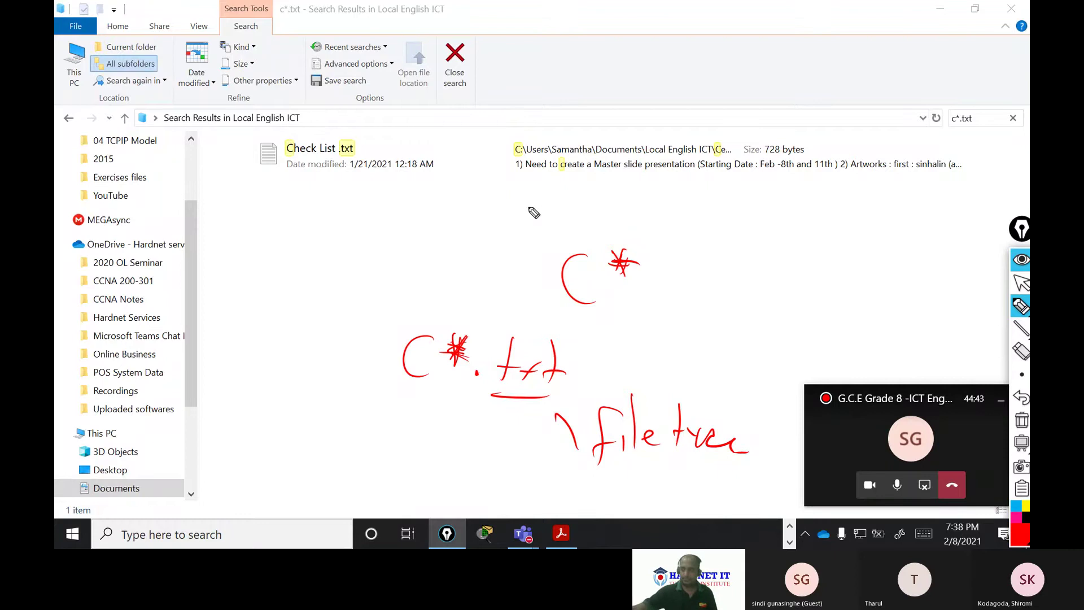
Return to the normal pointer, switch to the Microsoft Teams meeting window and mute the microphone
left_click(1014, 285)
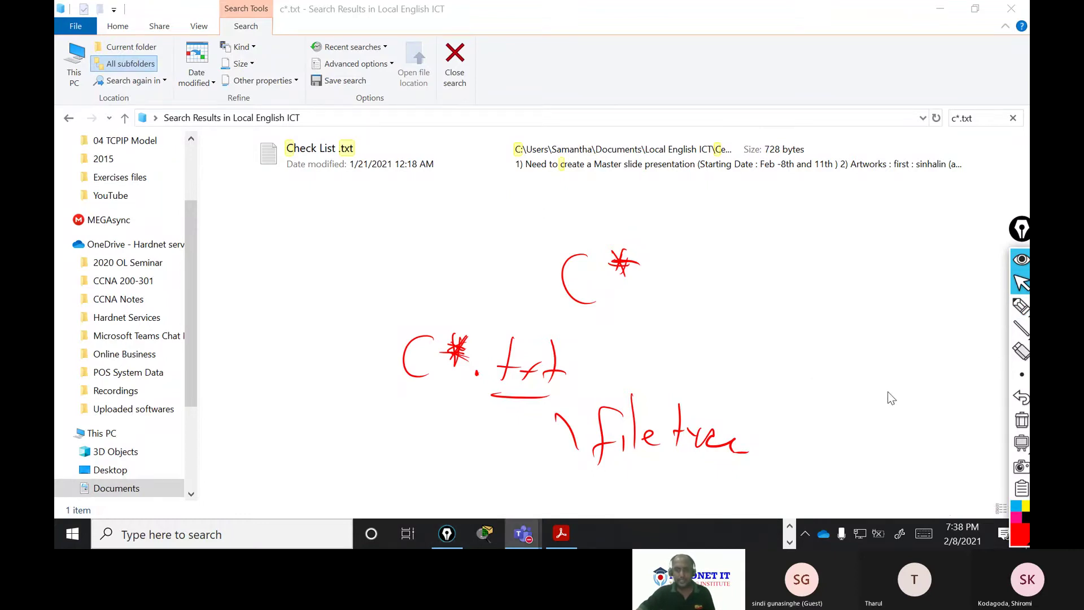
mouse_move(523, 535)
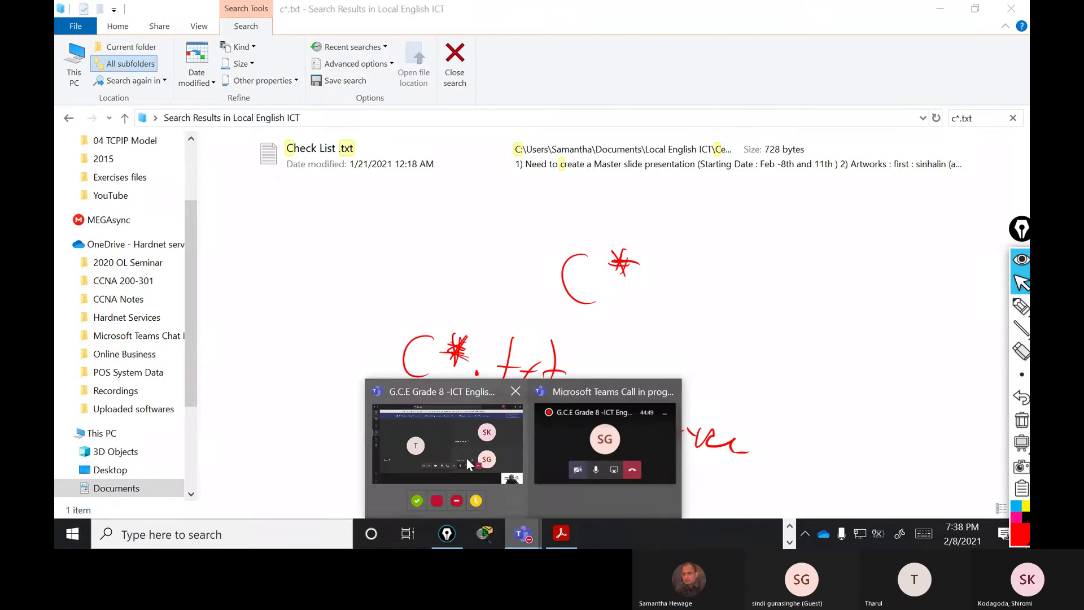
left_click(454, 441)
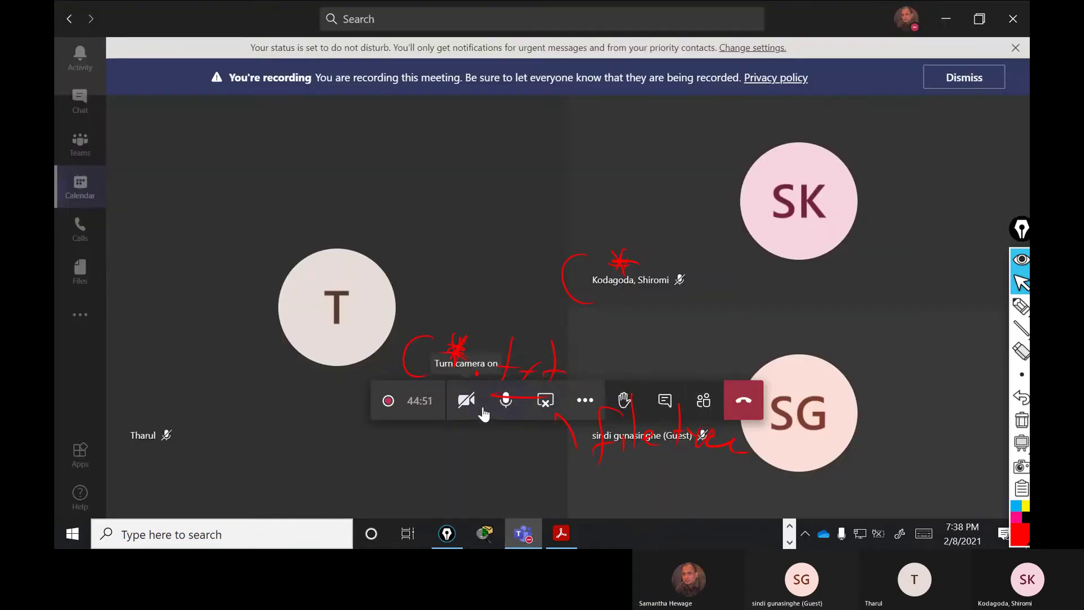
left_click(505, 400)
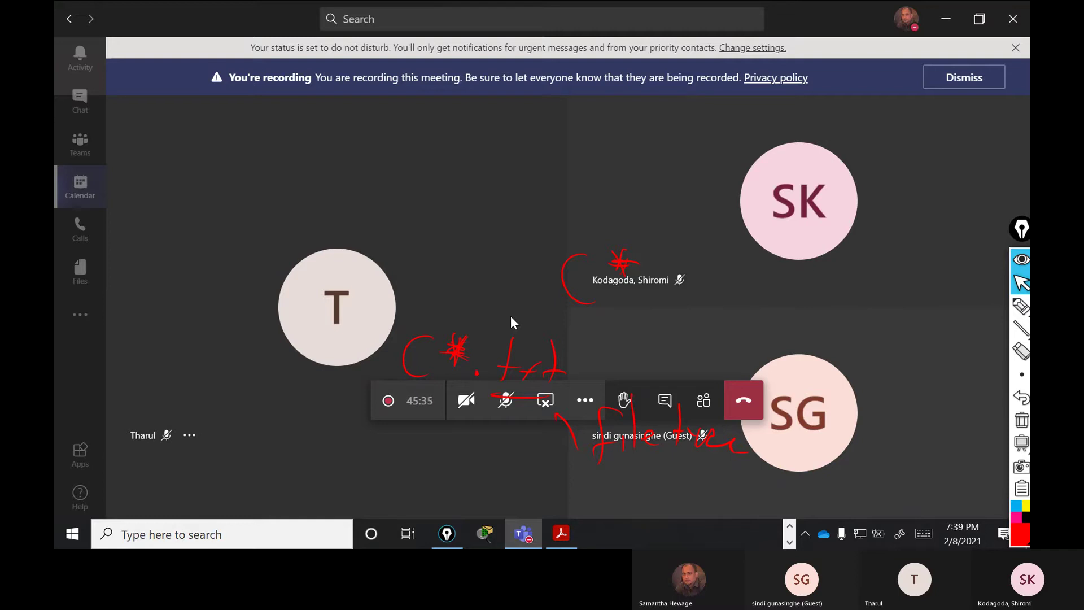
Turn the meeting camera on and unmute the microphone
left_click(467, 400)
left_click(505, 400)
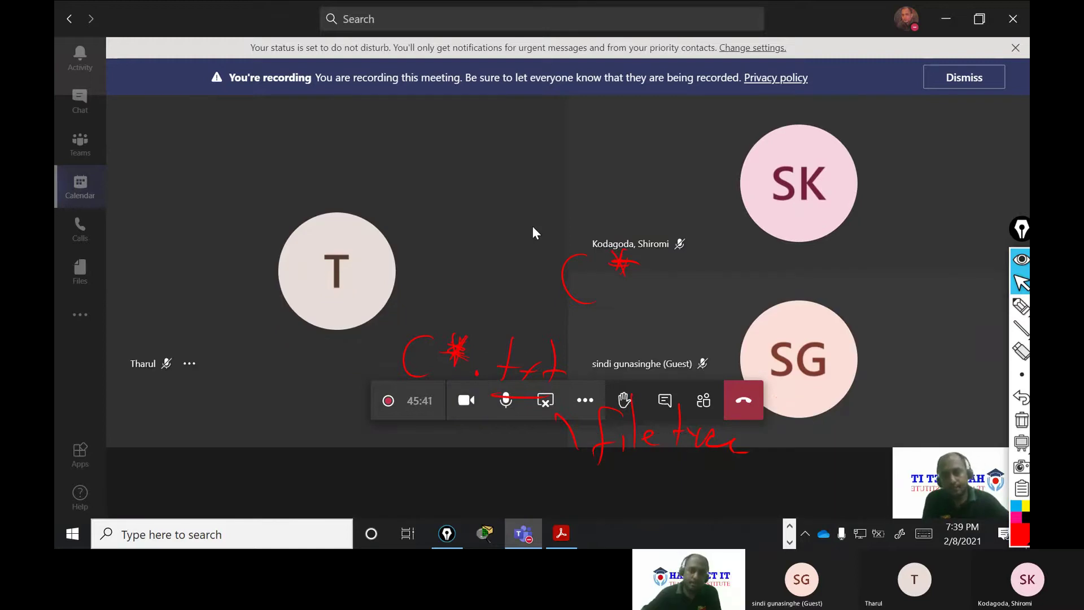
Move the annotation toolbar fully into view and show the white whiteboard behind the handwritten notes
left_click(1021, 228)
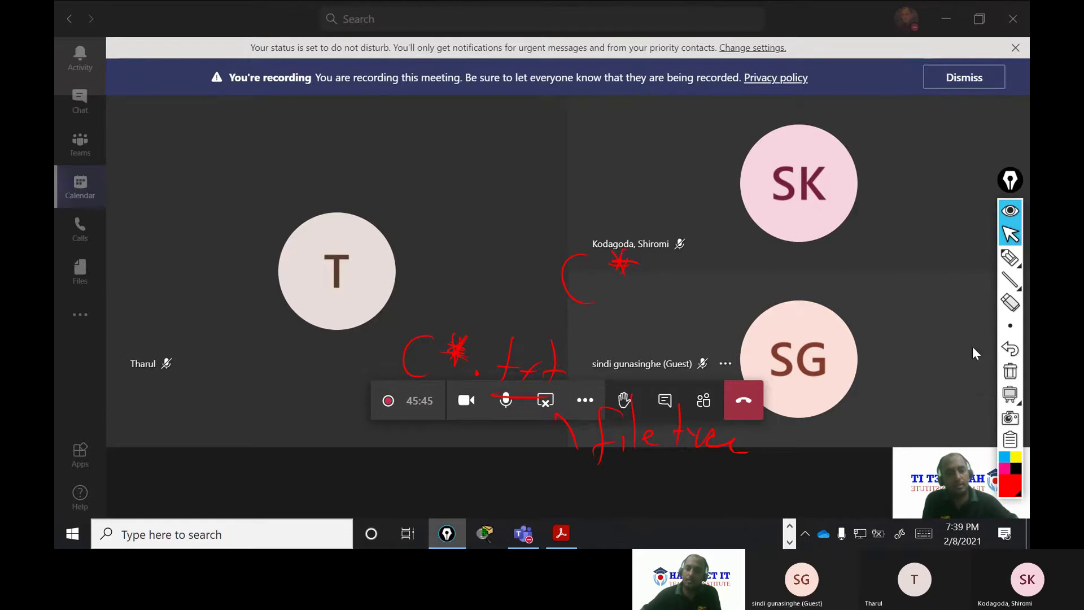
left_click(1009, 393)
left_click(963, 393)
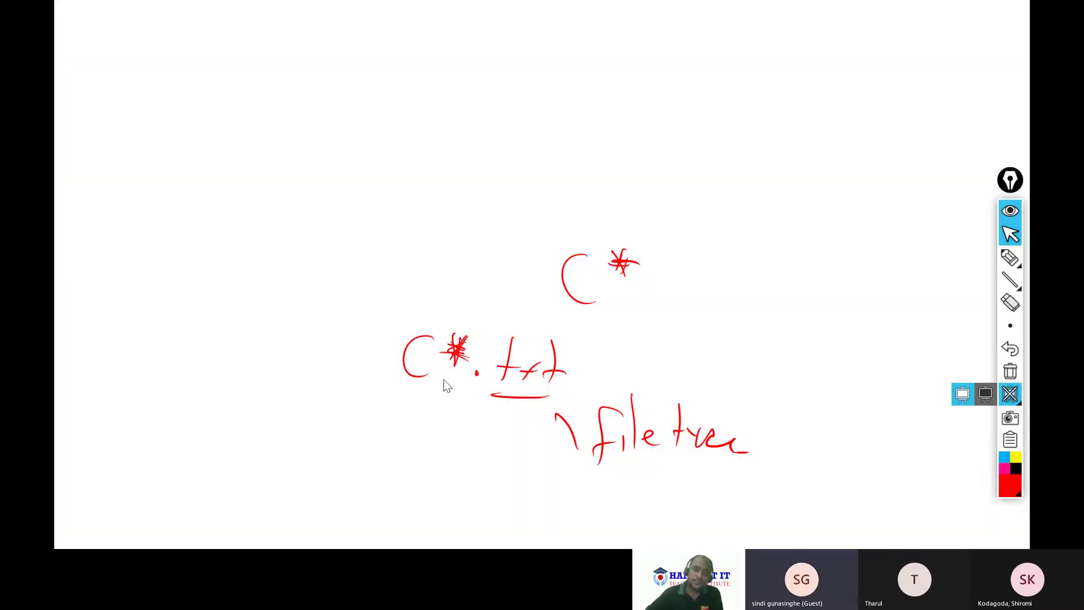